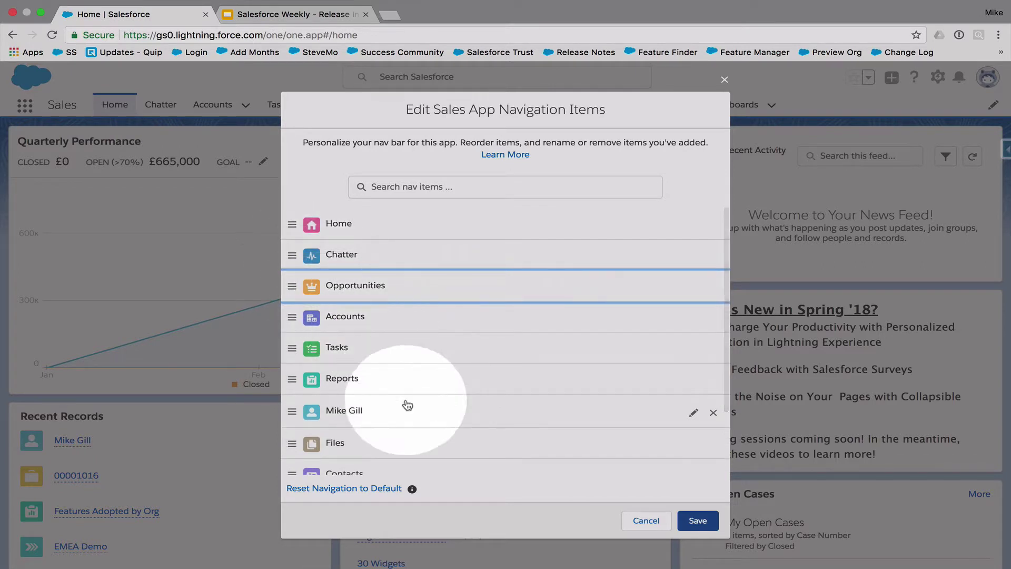
# Step: Move Dashboards directly below Accounts in the Sales app navigation items and save the new order
pyautogui.scroll(-1, 318, 378)
pyautogui.scroll(-3, 318, 378)
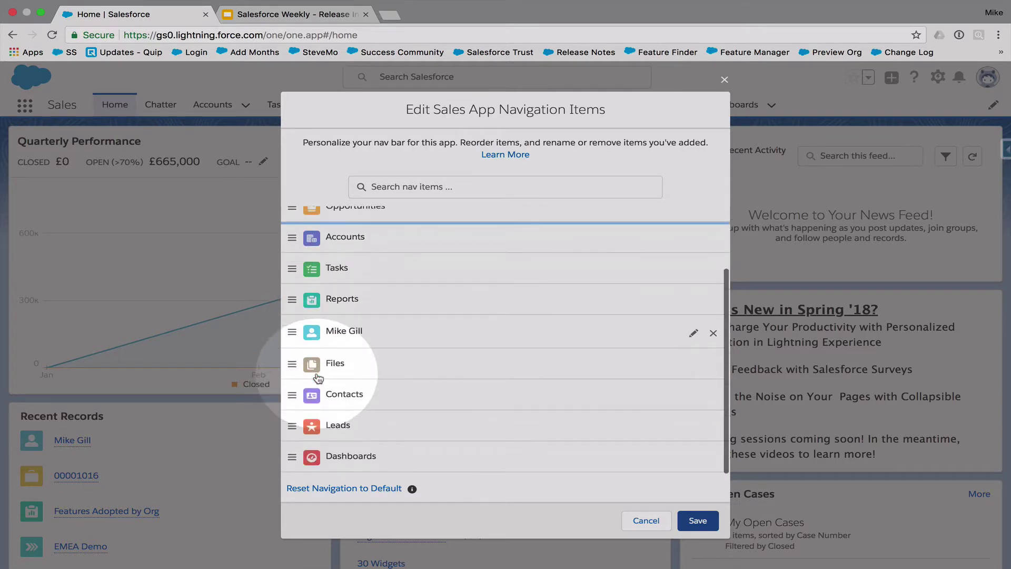
pyautogui.moveTo(292, 456); pyautogui.dragTo(294, 276)
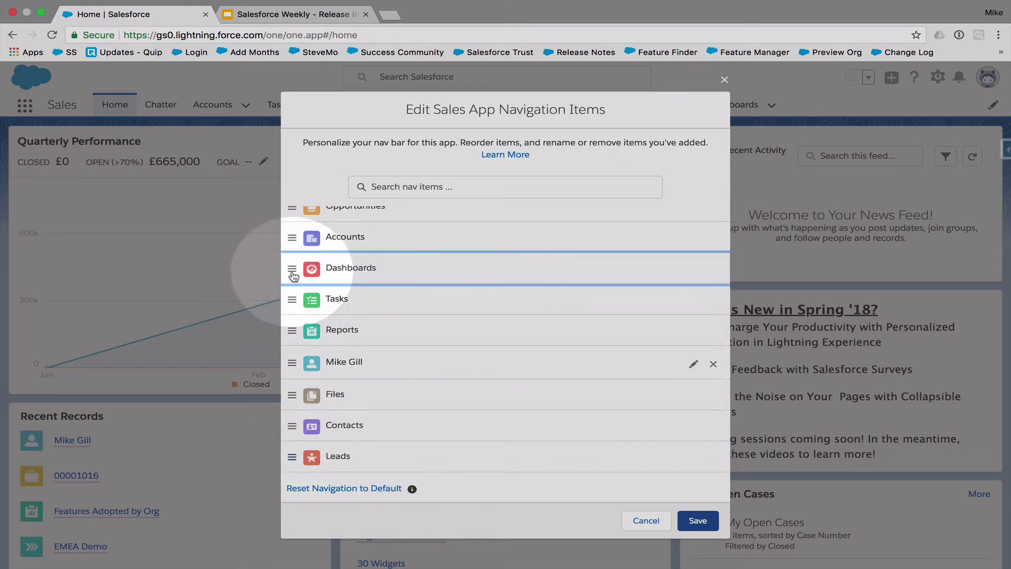
pyautogui.click(706, 521)
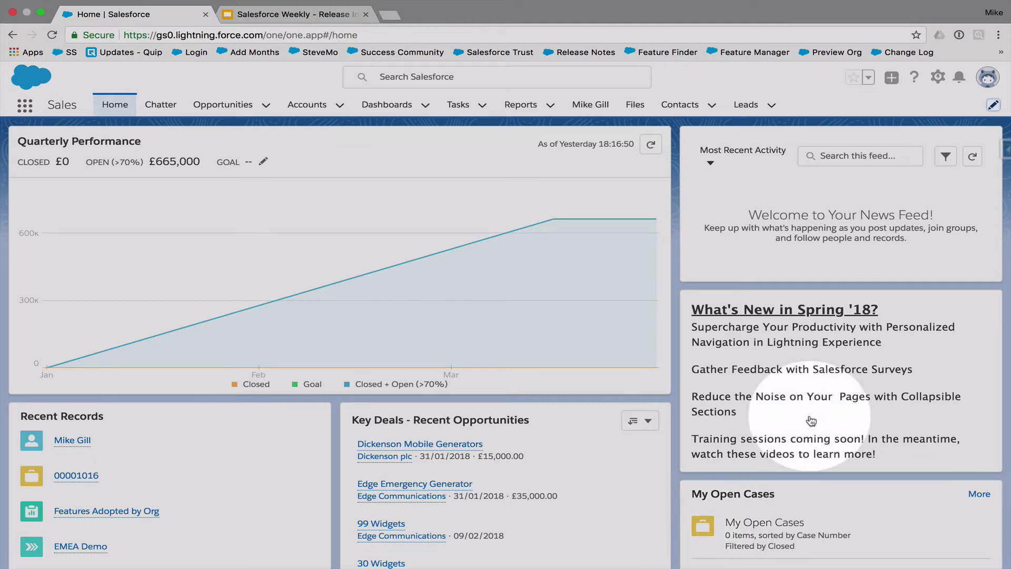
# Step: Show the opportunities in the Closing This Month list view
pyautogui.click(227, 103)
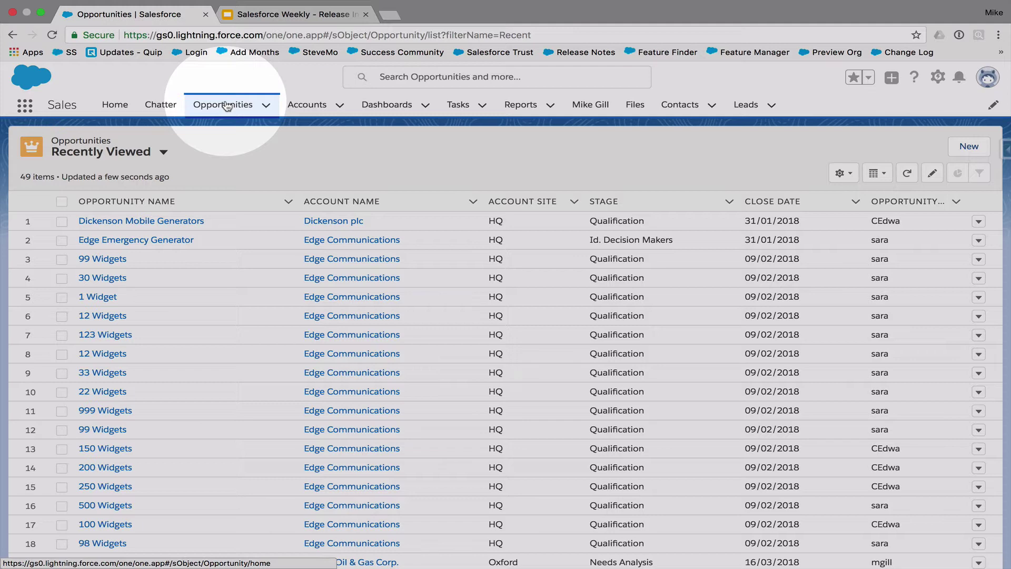
pyautogui.click(163, 152)
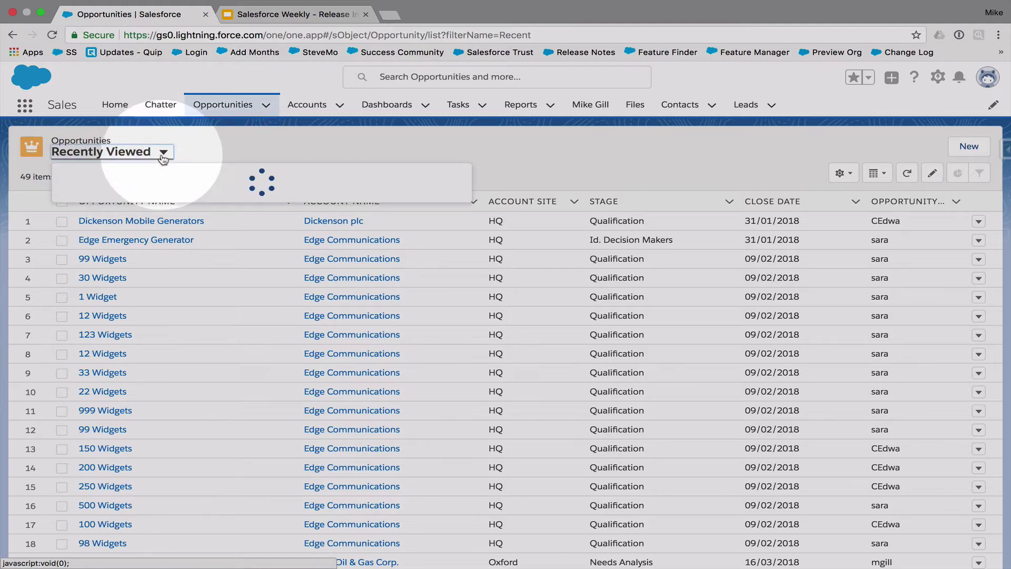
pyautogui.click(151, 243)
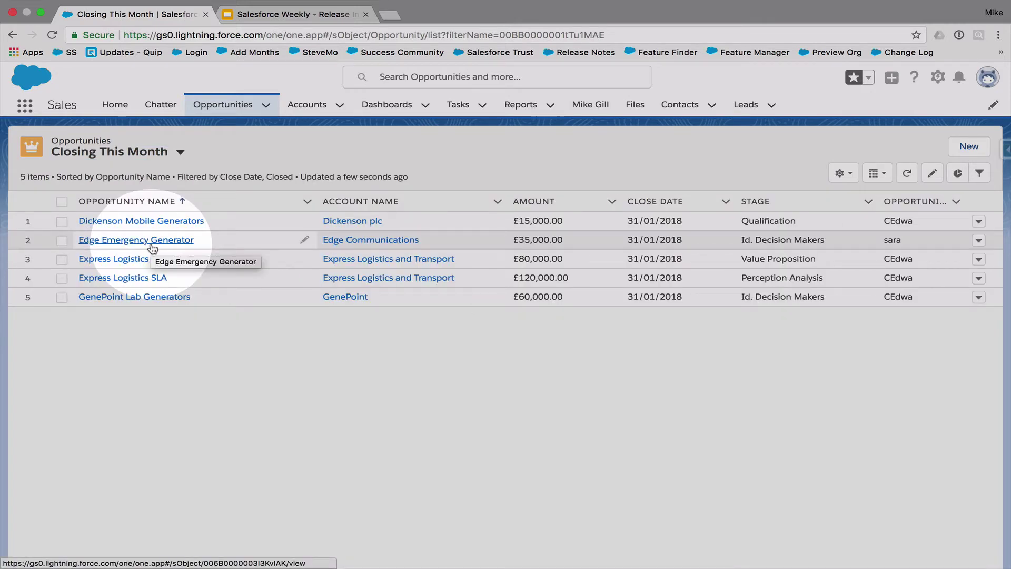
pyautogui.click(871, 81)
pyautogui.press('Escape')
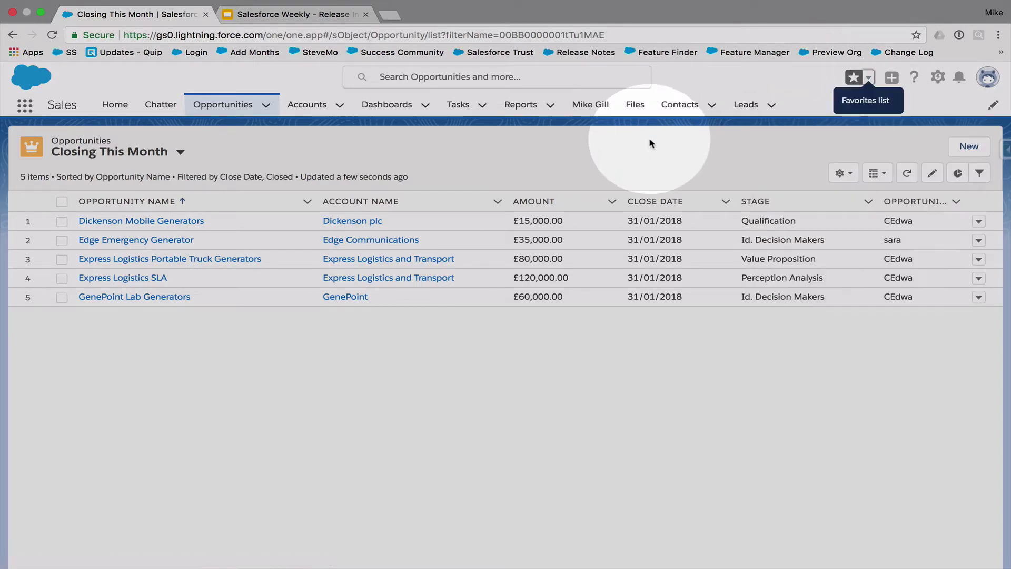
# Step: Open the Closing This Month list in its own temporary tab and add that tab to the navigation bar
pyautogui.click(266, 105)
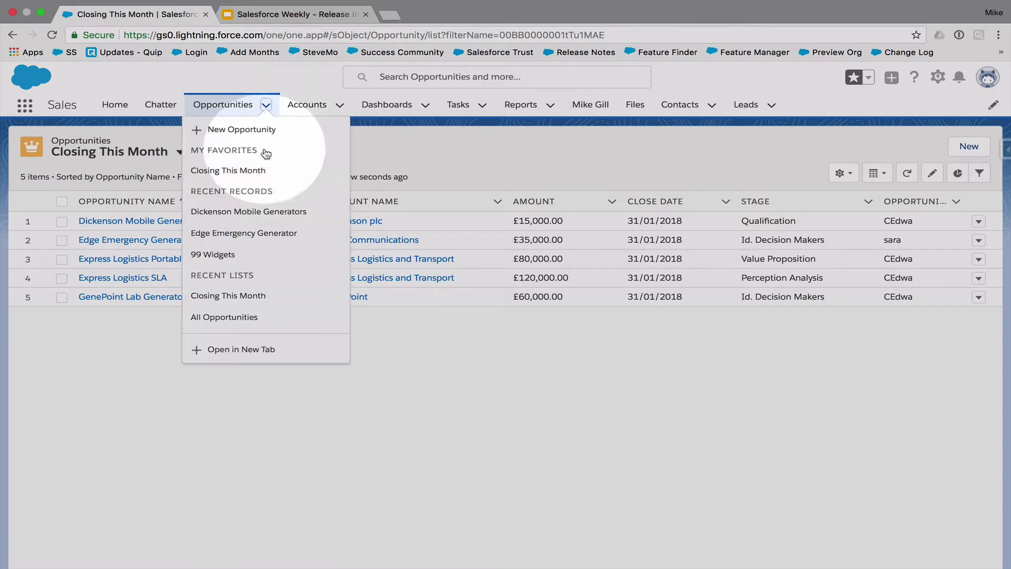
pyautogui.click(234, 349)
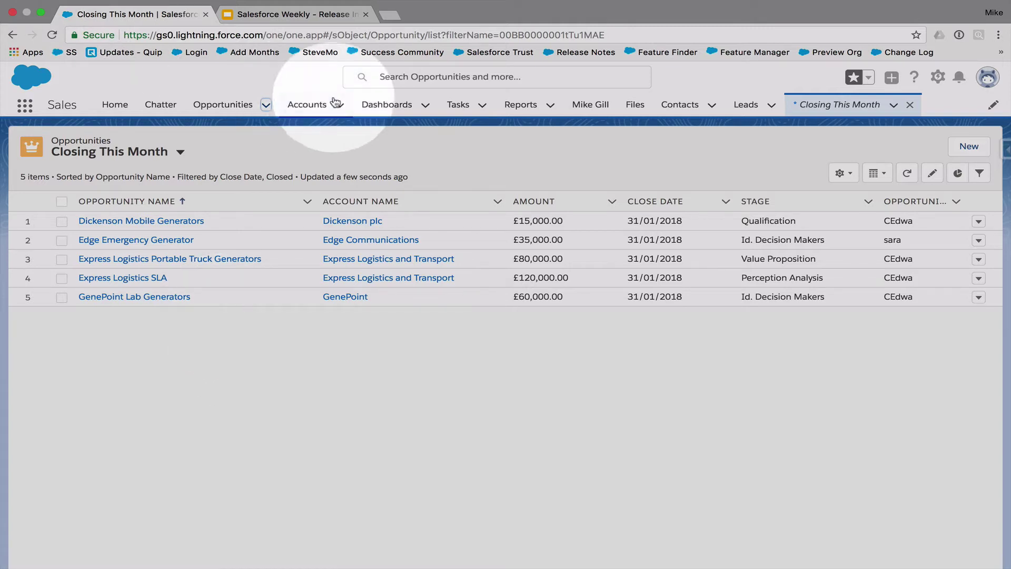
pyautogui.click(226, 106)
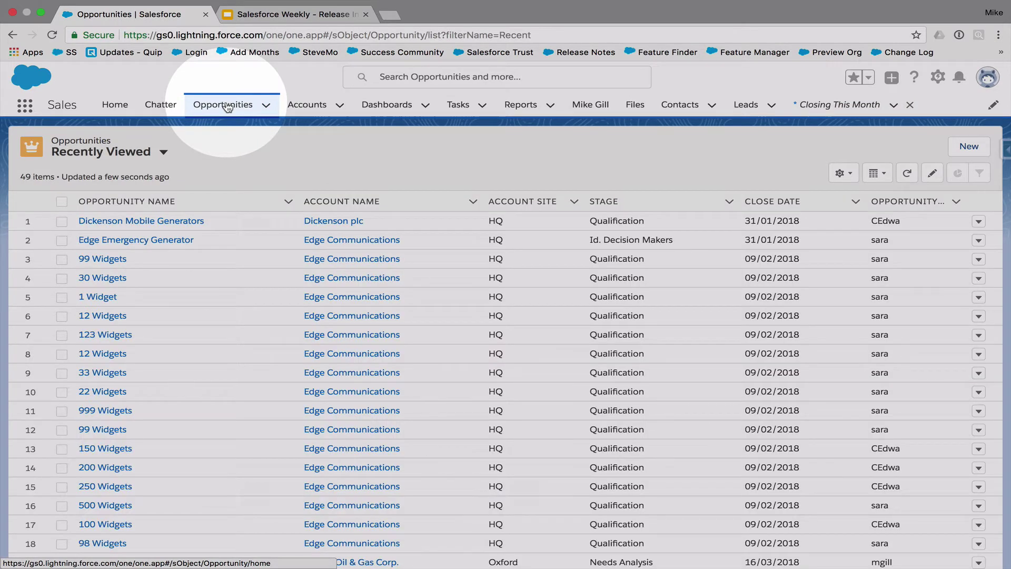
pyautogui.click(841, 106)
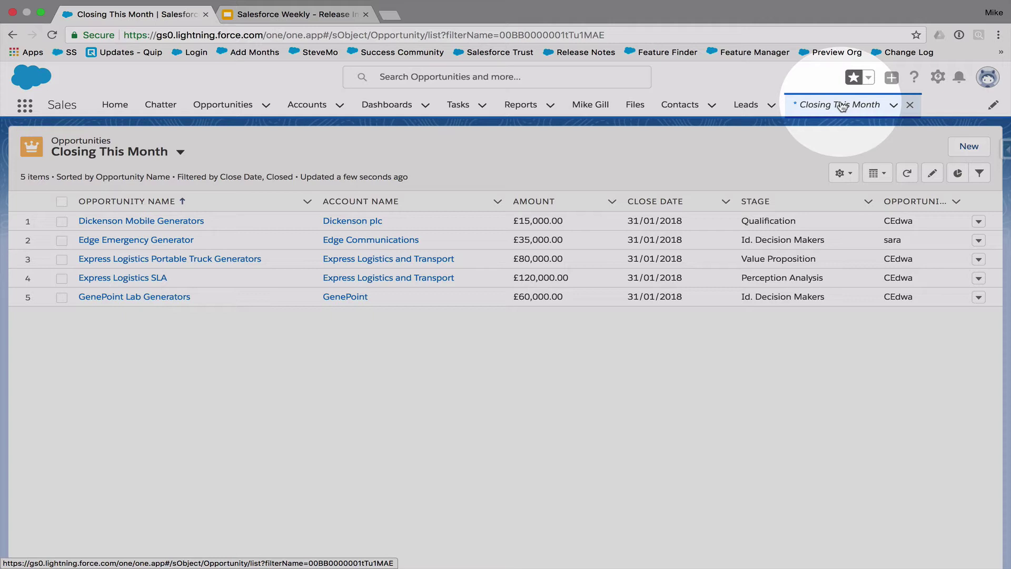
pyautogui.click(894, 106)
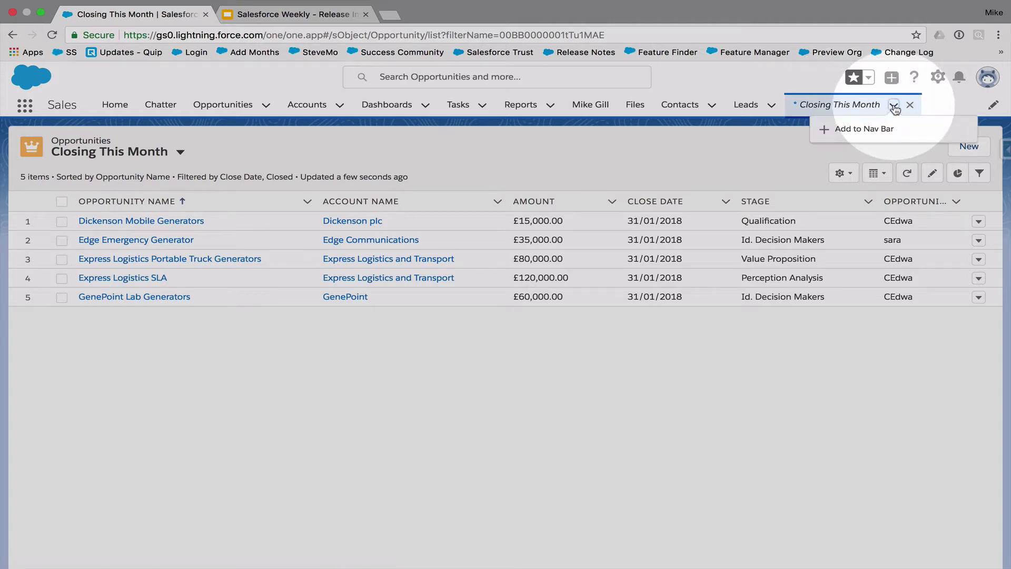
pyautogui.click(877, 128)
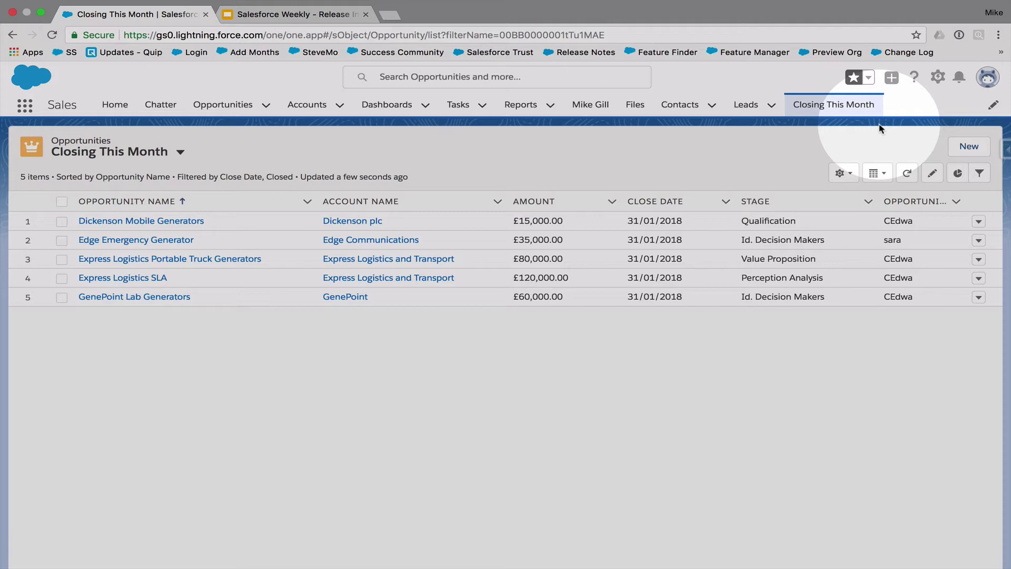
# Step: Edit the Sales app navigation items so that Closing This Month sits directly below Home
pyautogui.click(994, 105)
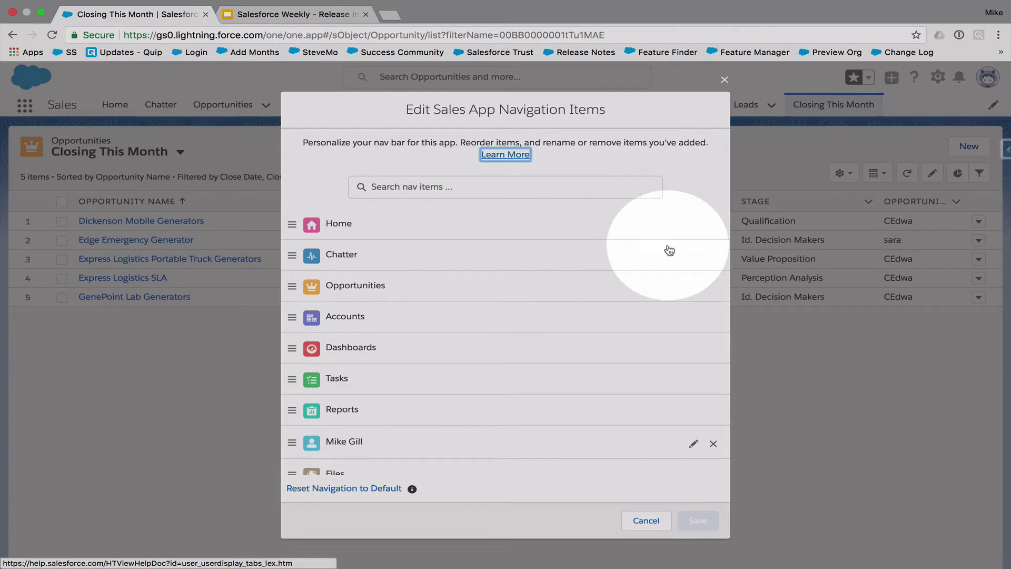
pyautogui.scroll(-3, 575, 354)
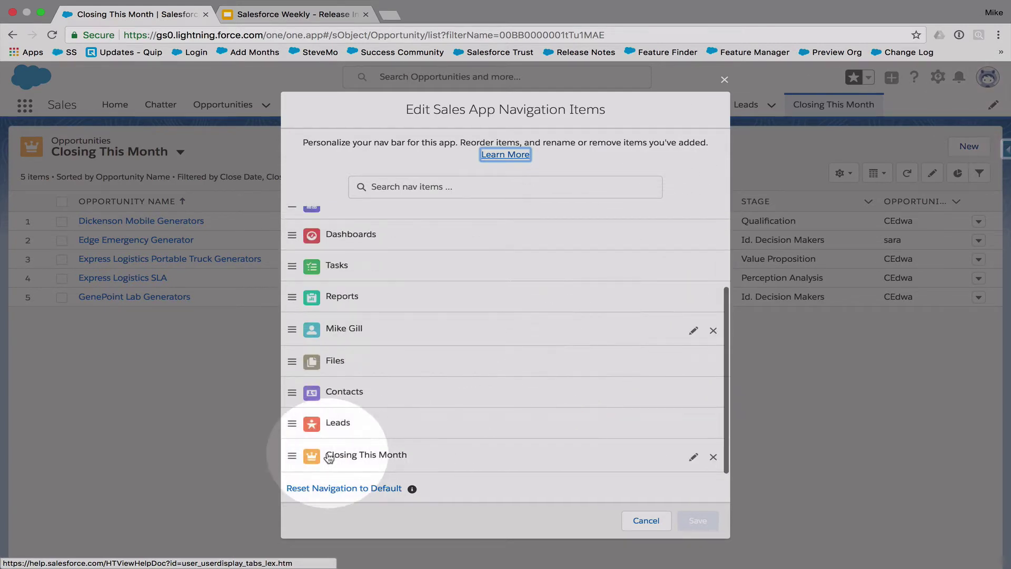
pyautogui.moveTo(320, 452); pyautogui.dragTo(346, 271)
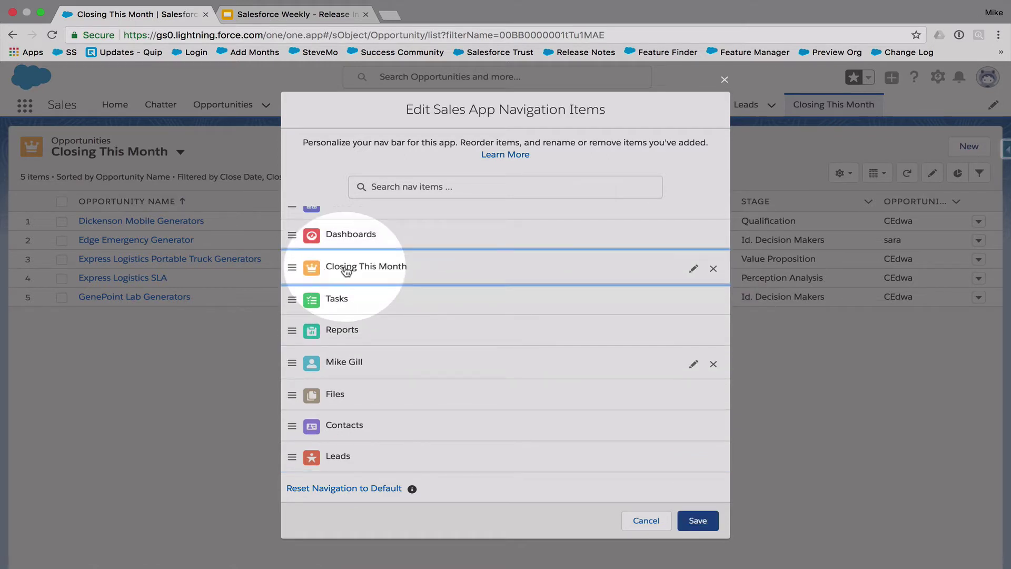
pyautogui.scroll(3, 346, 271)
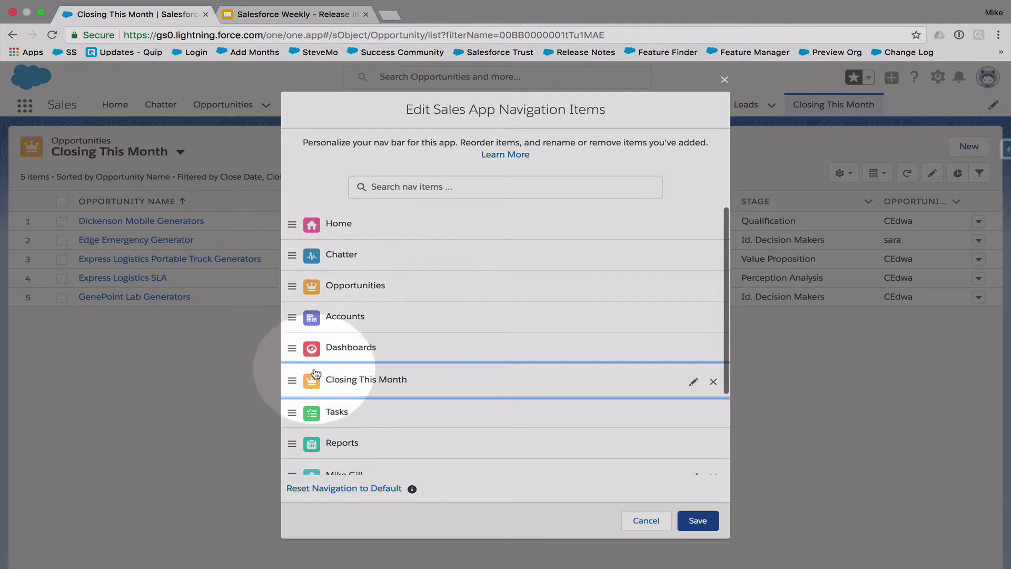
pyautogui.moveTo(293, 382); pyautogui.dragTo(309, 289)
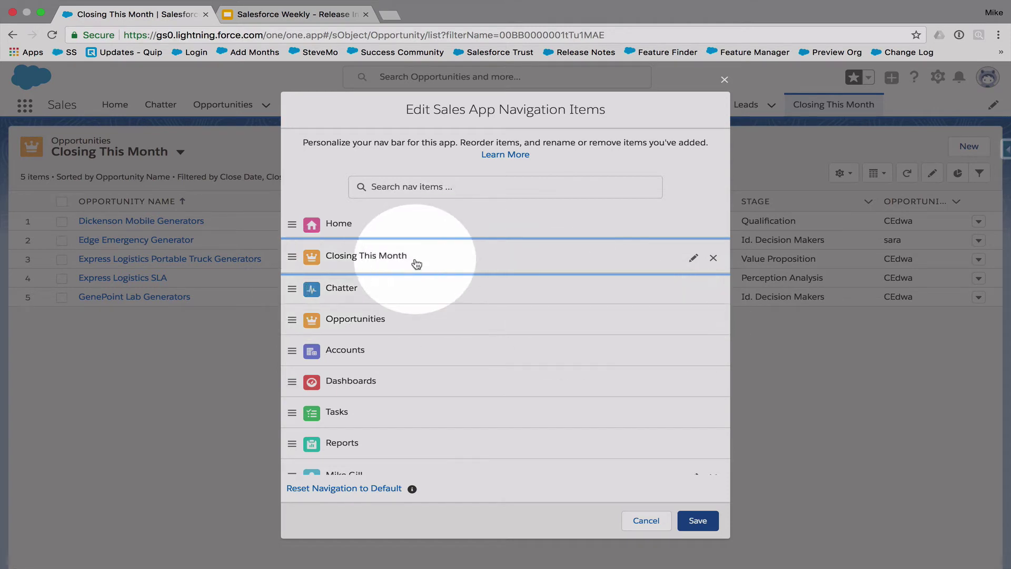
# Step: Rename the Closing This Month navigation item to My Deals and save the navigation changes
pyautogui.click(692, 262)
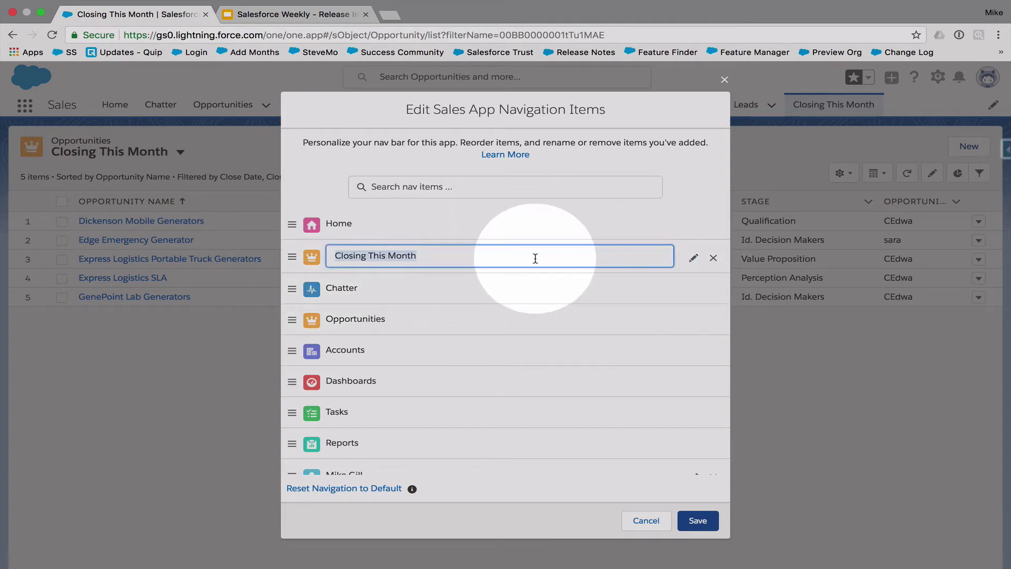
pyautogui.write('My Deals')
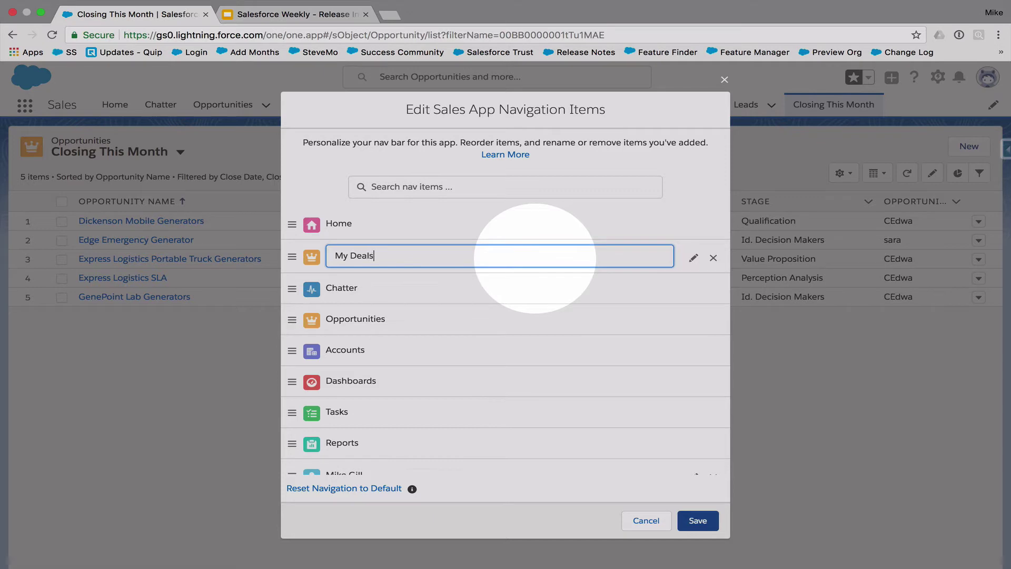
pyautogui.click(685, 518)
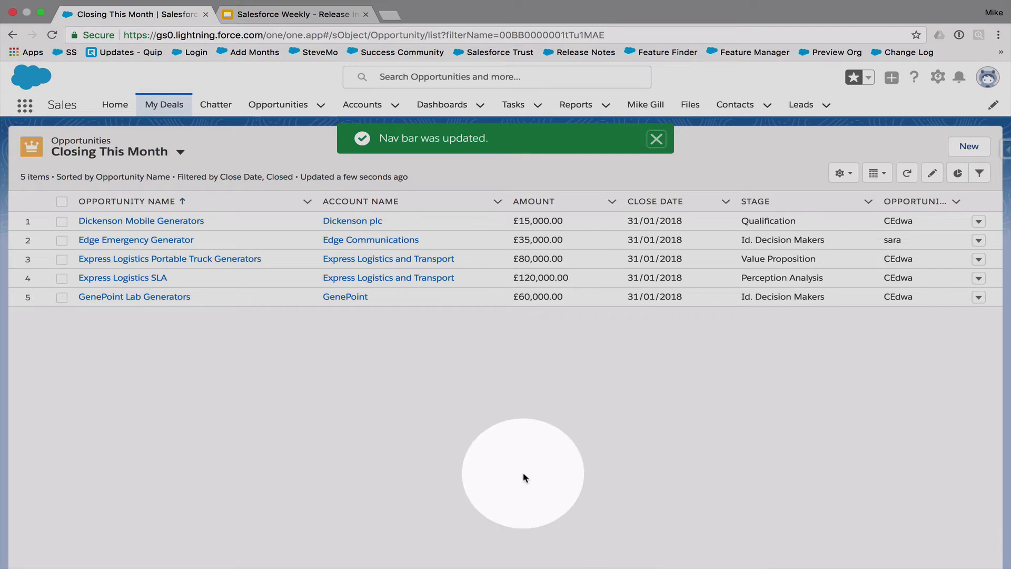
# Step: Open the Dickenson Mobile Generators opportunity from the list and put it in its own temporary tab
pyautogui.click(134, 221)
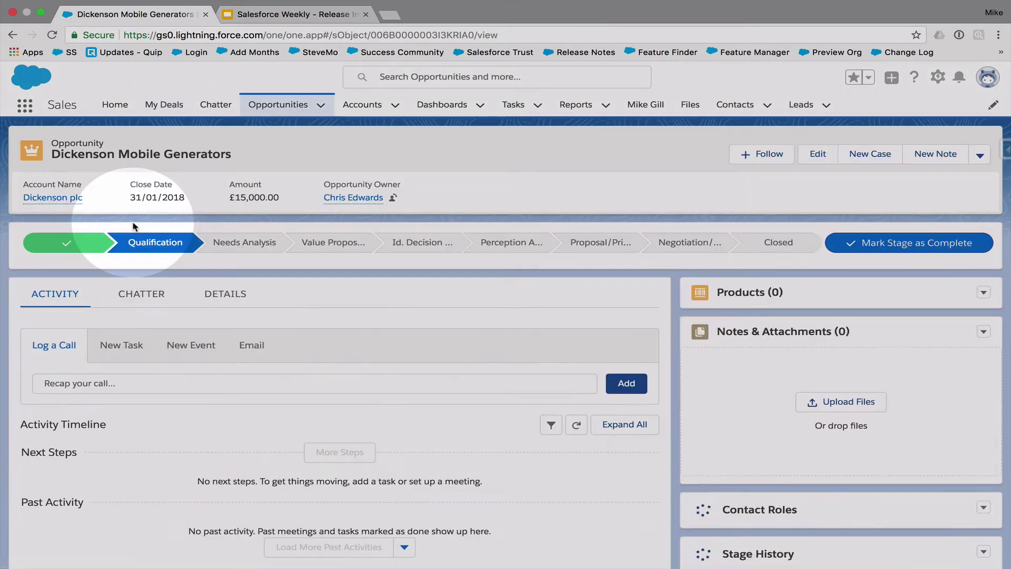
pyautogui.click(322, 107)
pyautogui.click(295, 350)
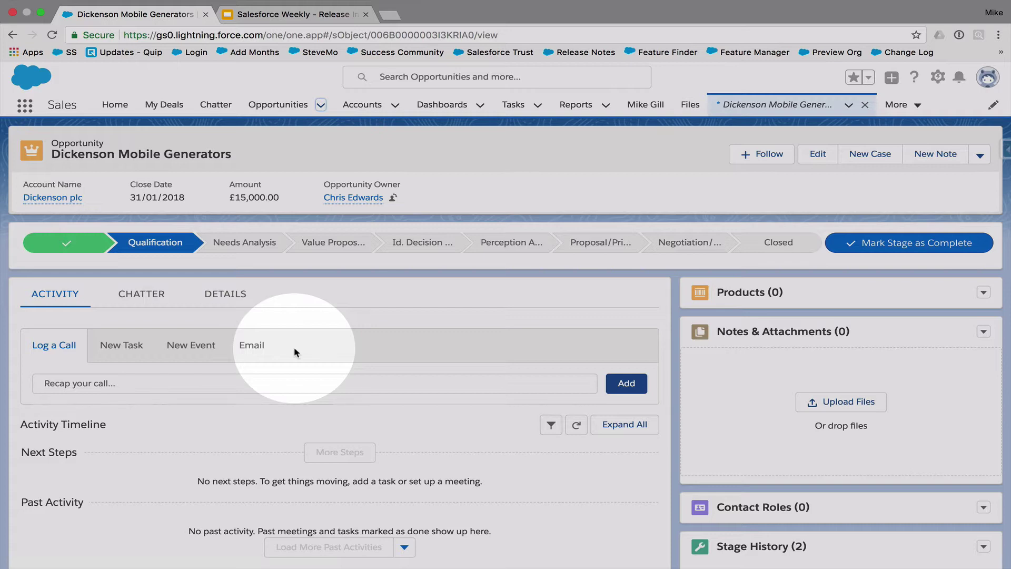
pyautogui.click(994, 105)
pyautogui.scroll(-3, 460, 357)
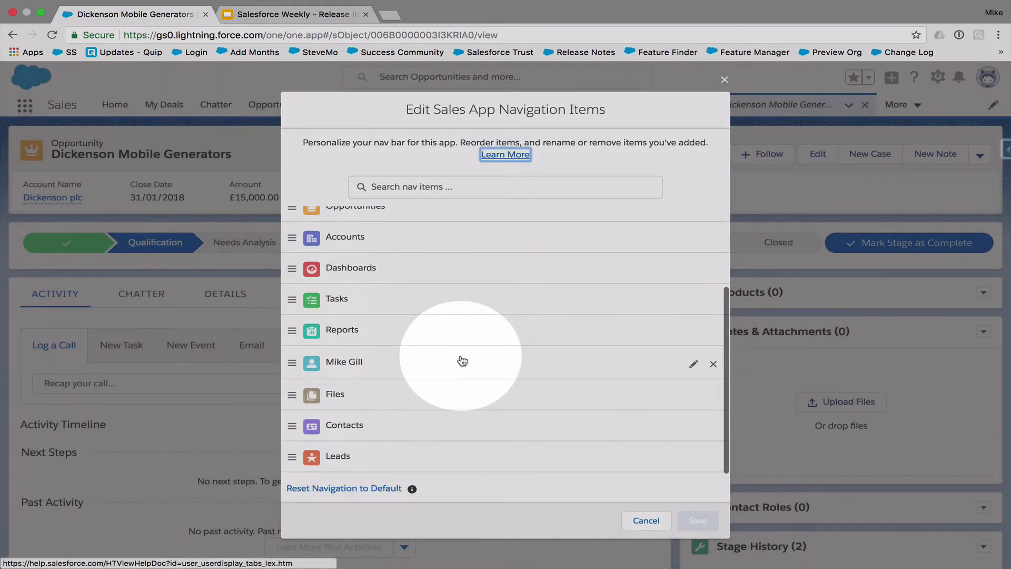
pyautogui.scroll(3, 458, 385)
pyautogui.scroll(-3, 458, 385)
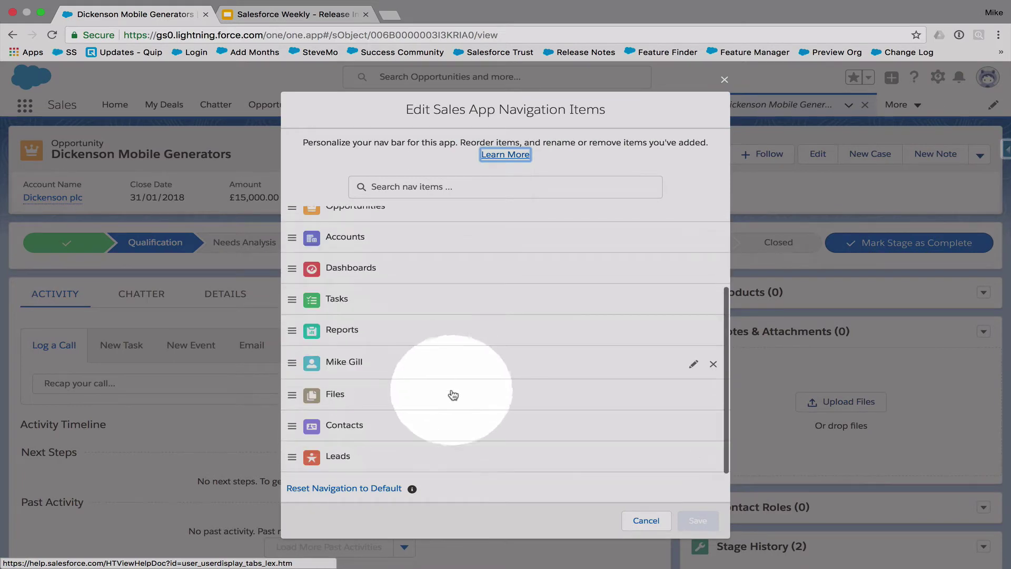
pyautogui.click(646, 521)
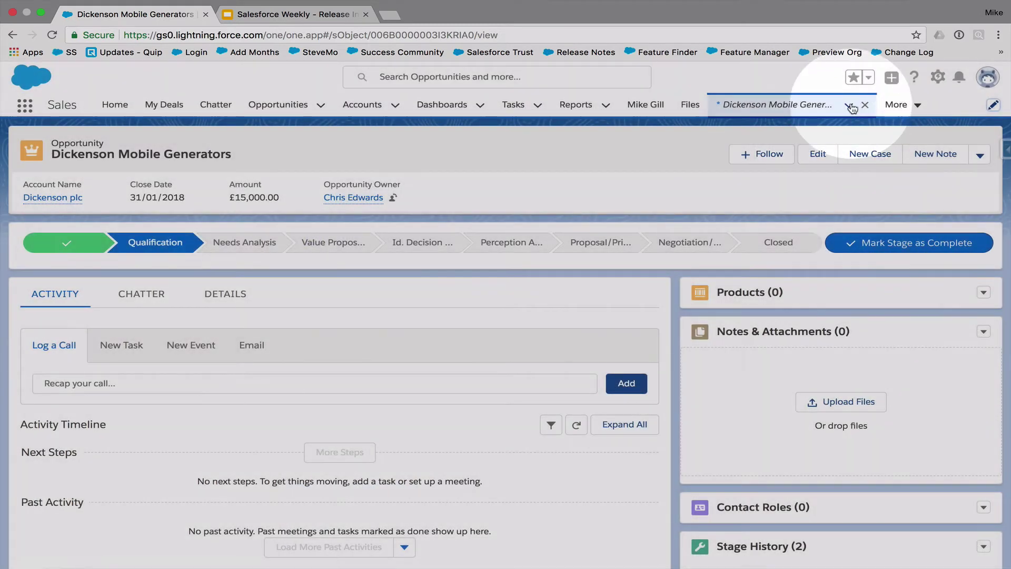
# Step: Add the Dickenson Mobile Generators tab to the navigation bar and save it positioned directly after Dashboards
pyautogui.click(848, 106)
pyautogui.click(820, 129)
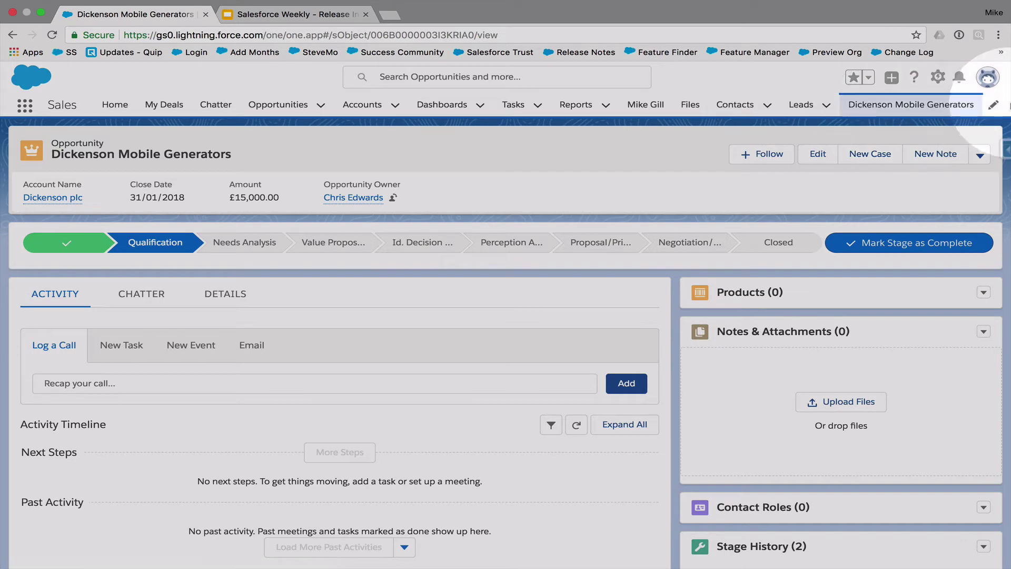
pyautogui.click(994, 105)
pyautogui.scroll(-5, 483, 290)
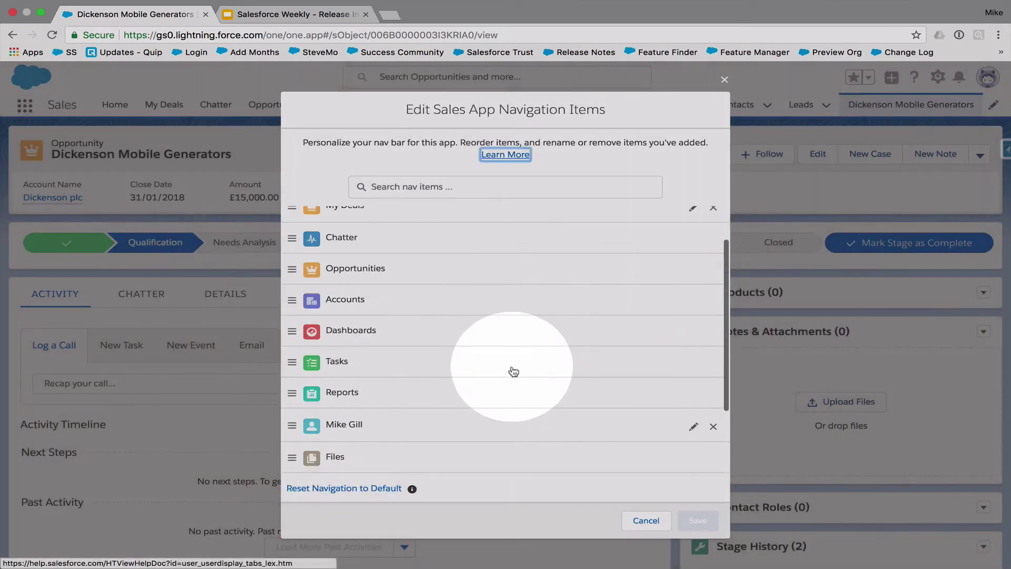
pyautogui.moveTo(292, 456); pyautogui.dragTo(295, 268)
pyautogui.click(697, 521)
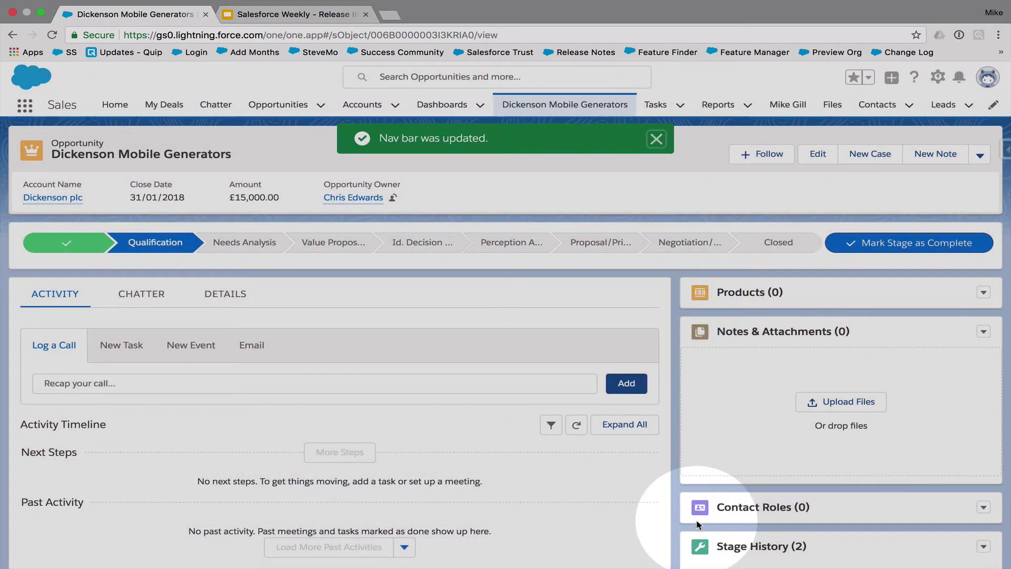
pyautogui.click(657, 139)
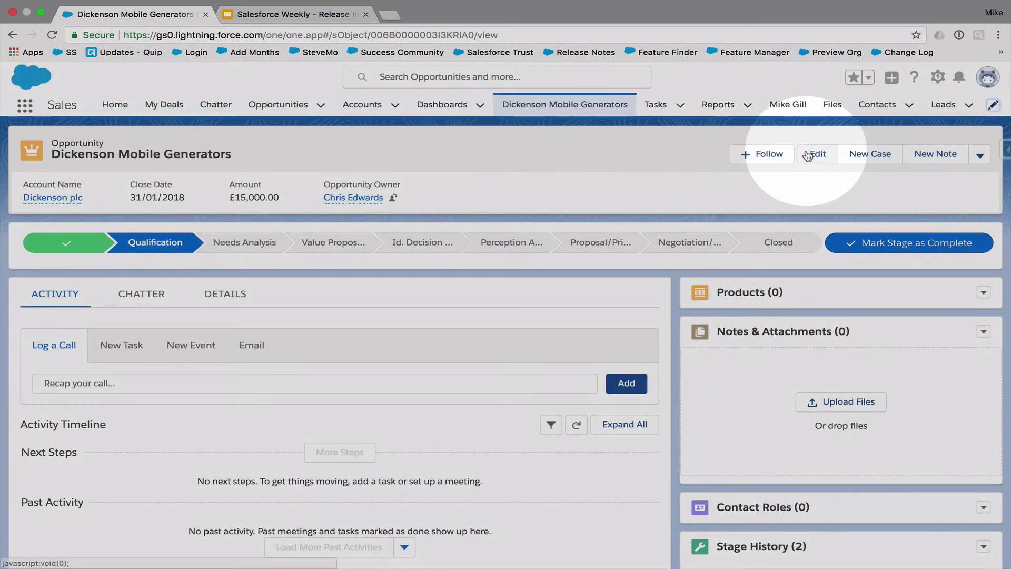
# Step: Go to Setup, search the setup pages for "The", and open Themes and Branding
pyautogui.click(937, 79)
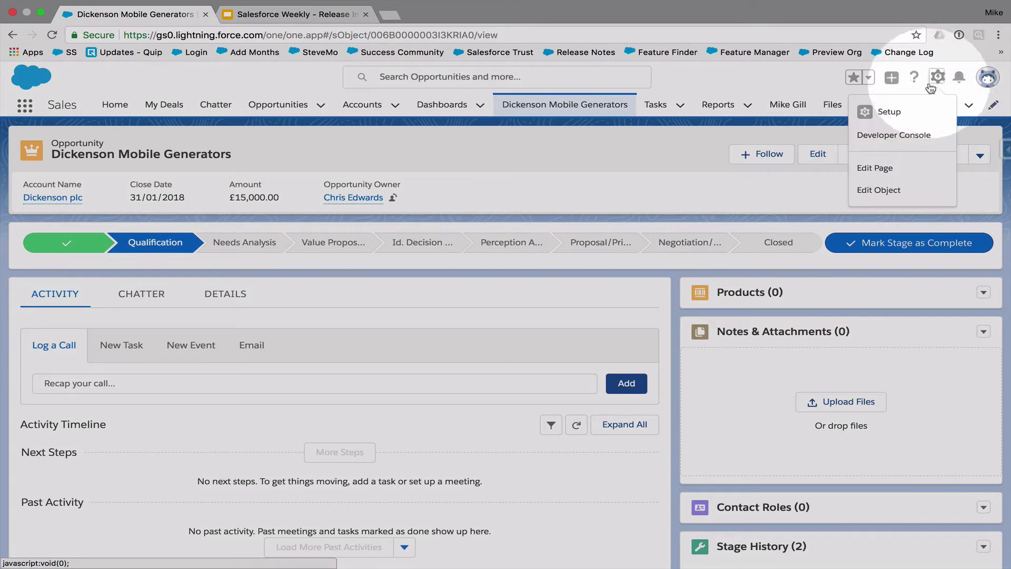
pyautogui.click(635, 161)
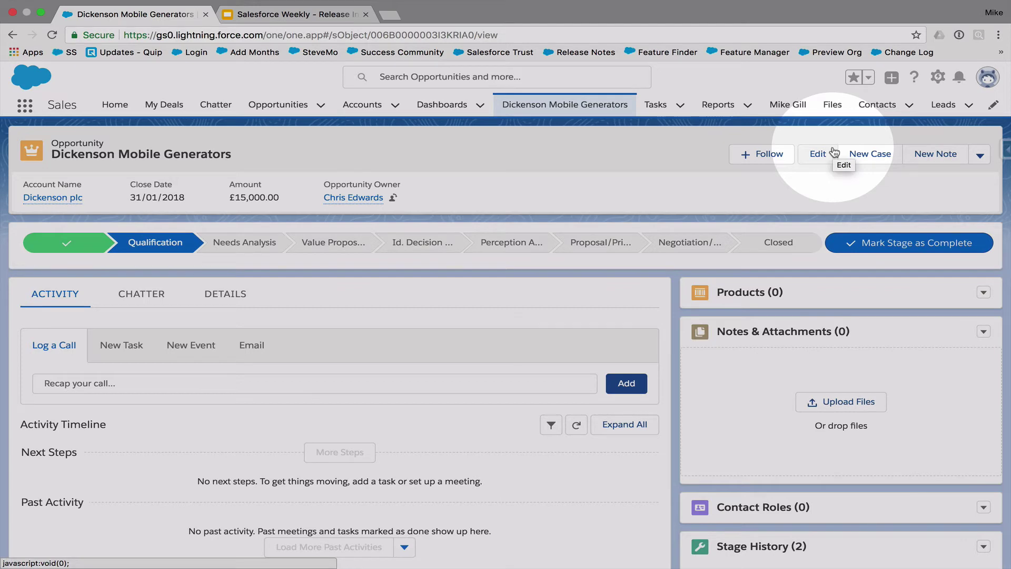
pyautogui.click(938, 77)
pyautogui.click(907, 112)
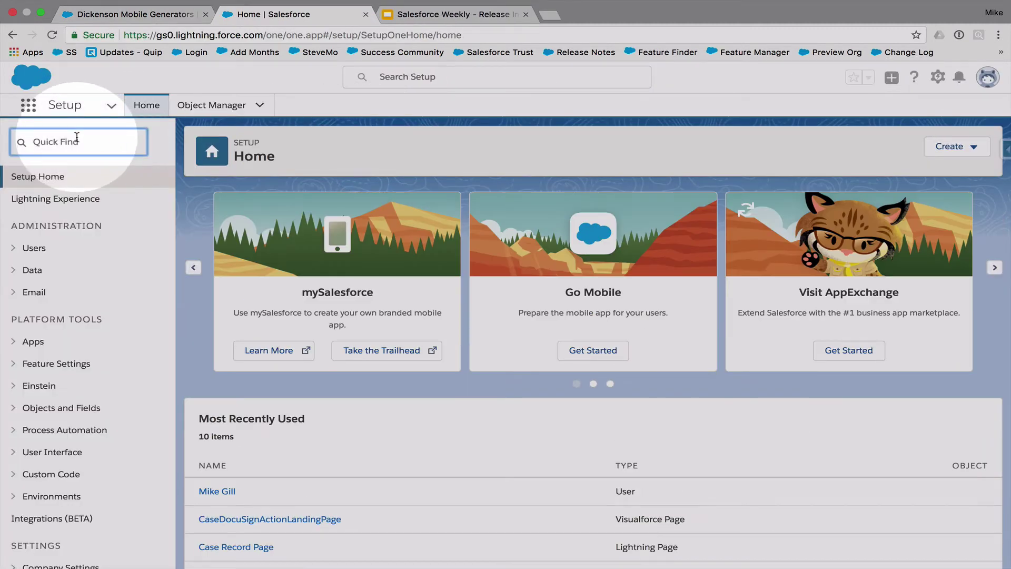
pyautogui.write('The')
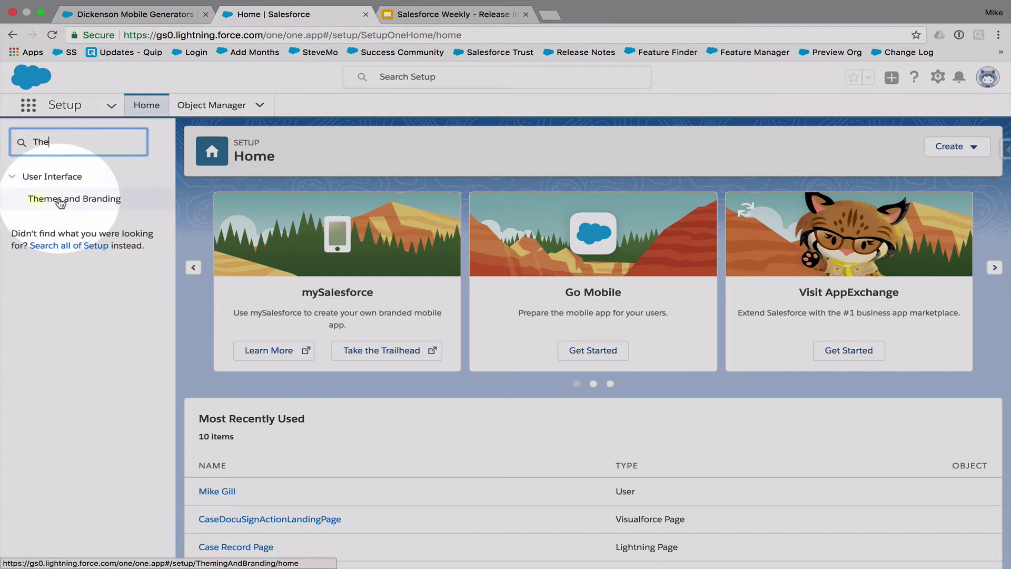
pyautogui.click(61, 202)
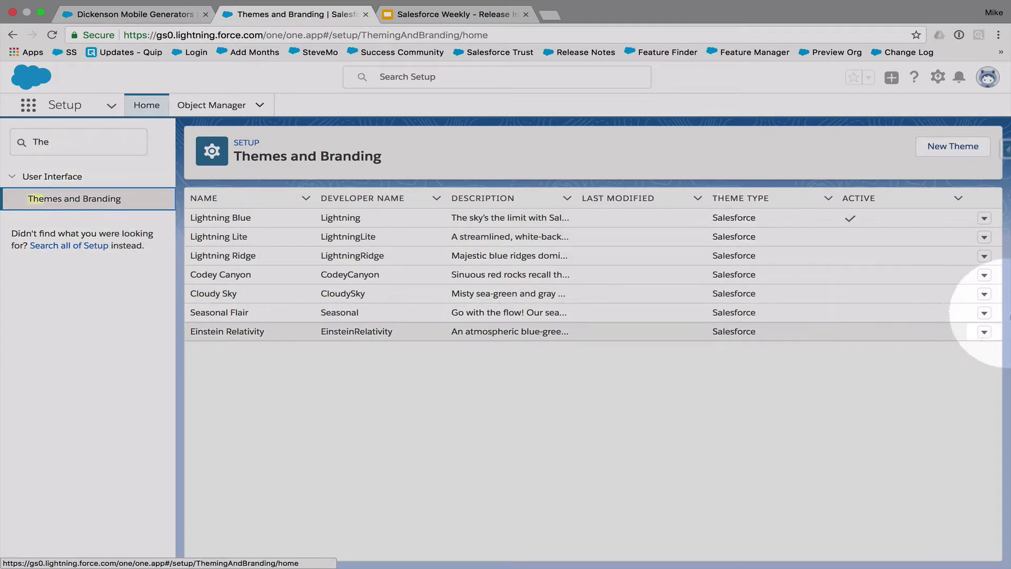
# Step: Activate the Cloudy Sky theme, and open the new custom theme form to review its branding, color and image options
pyautogui.click(985, 294)
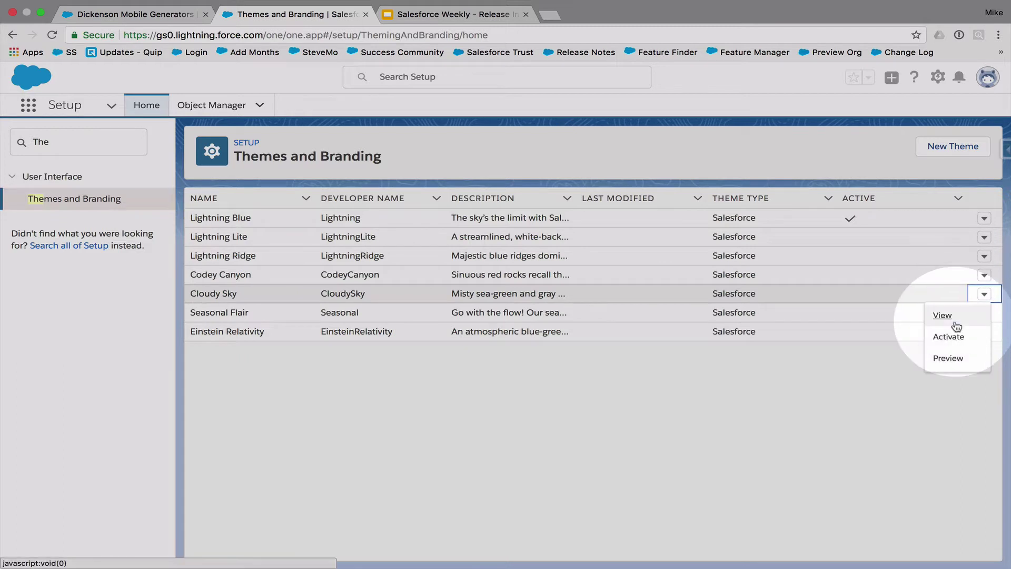
pyautogui.click(949, 337)
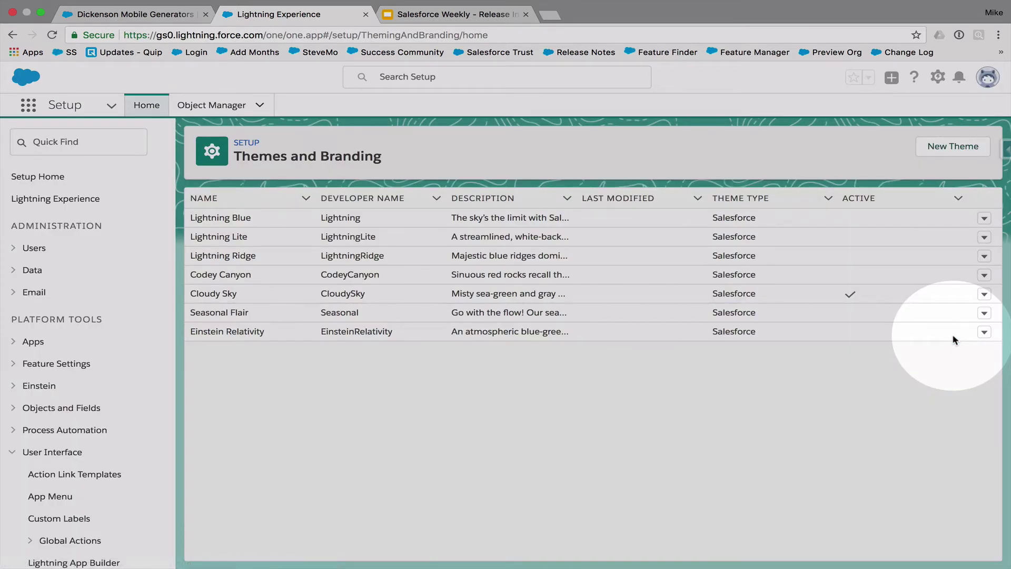
pyautogui.click(954, 147)
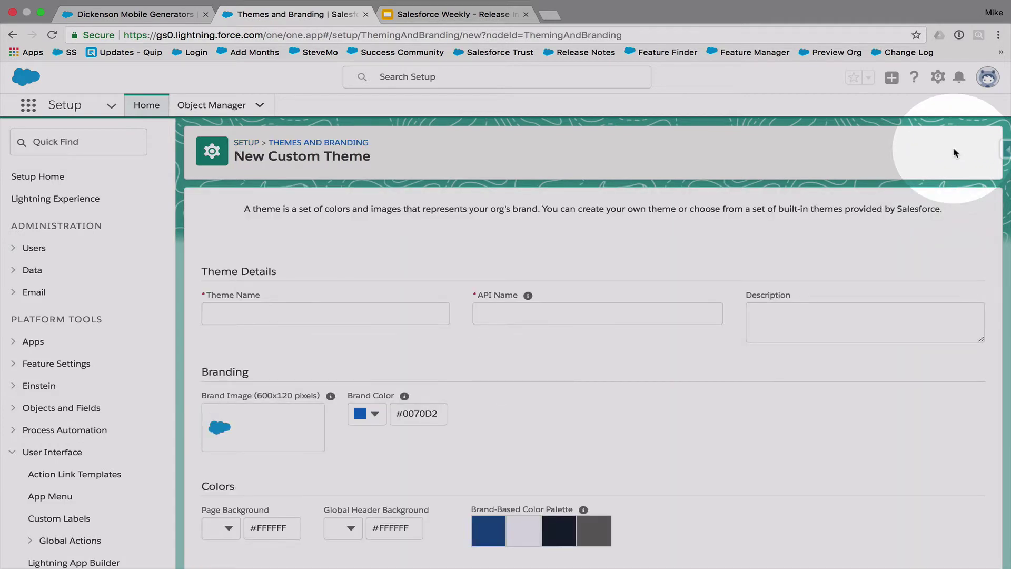
pyautogui.scroll(-3, 855, 454)
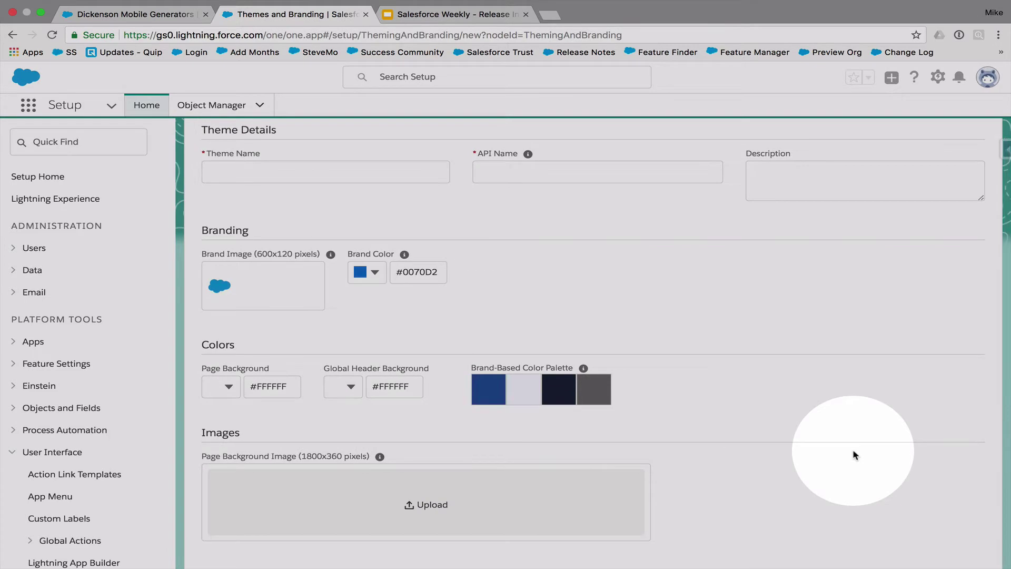
pyautogui.scroll(-5, 855, 454)
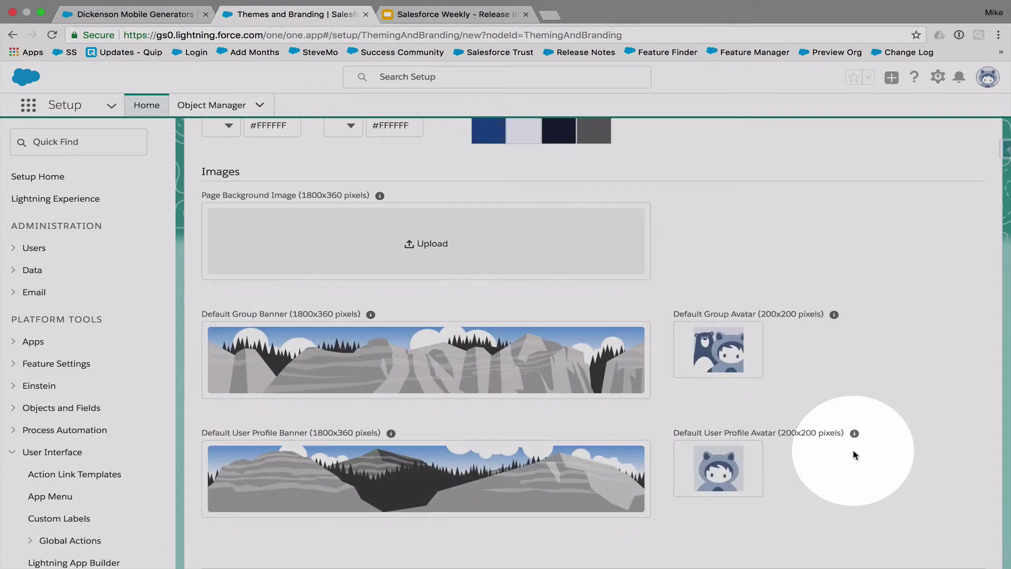
pyautogui.scroll(8, 855, 454)
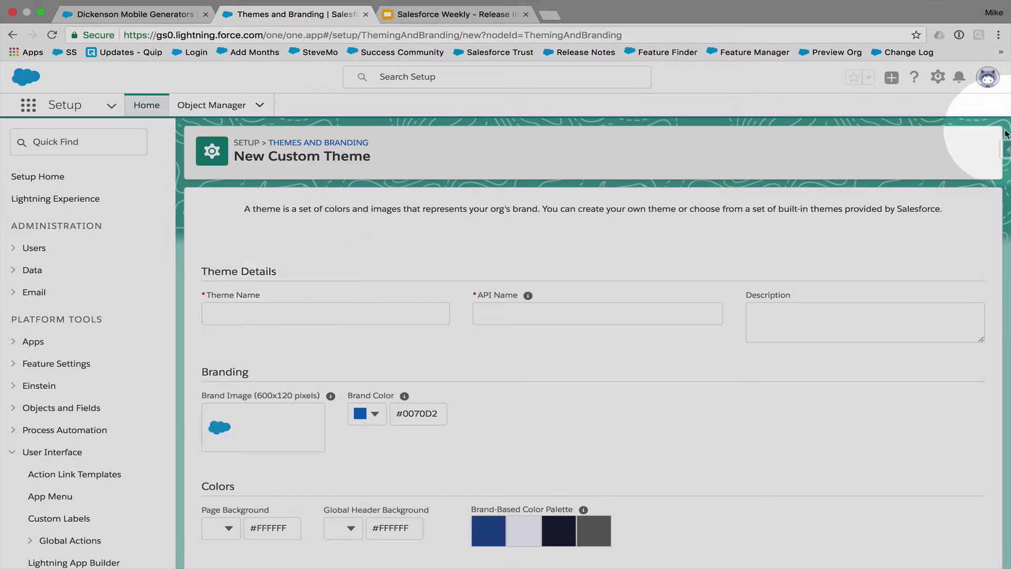
# Step: Switch to the Sales app and set the country to United Kingdom on the user's own profile record
pyautogui.click(29, 104)
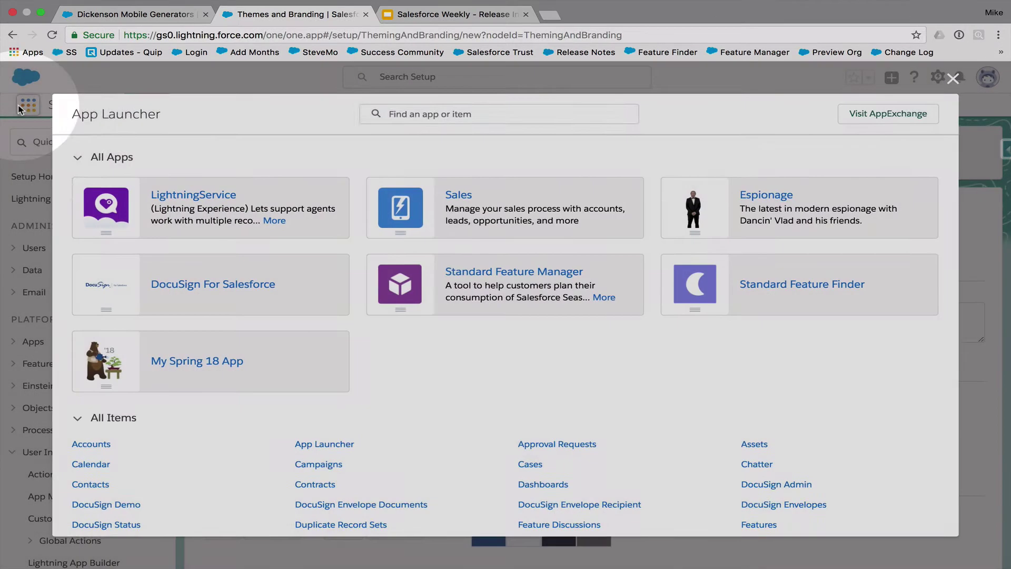
pyautogui.click(424, 205)
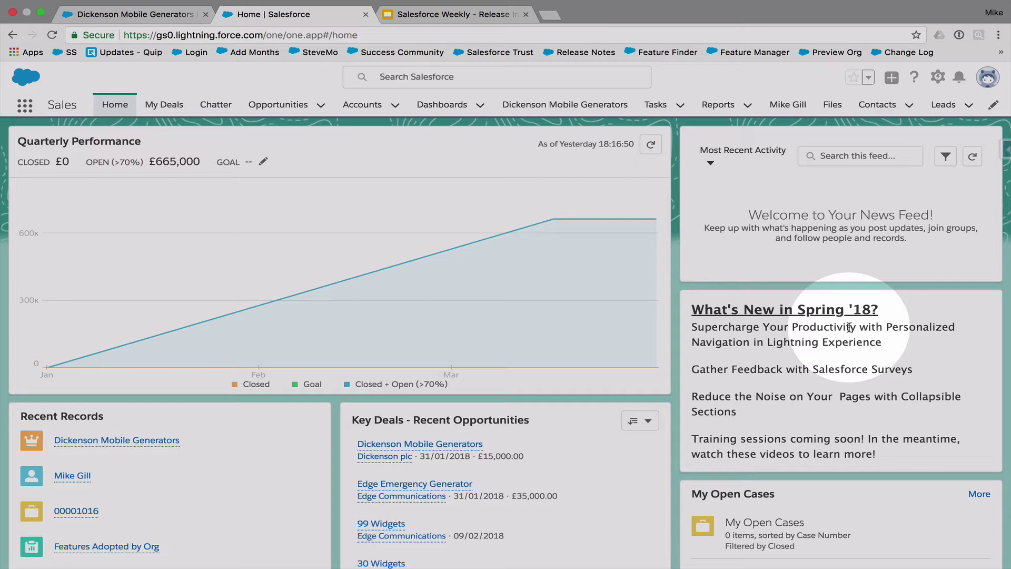
pyautogui.click(789, 105)
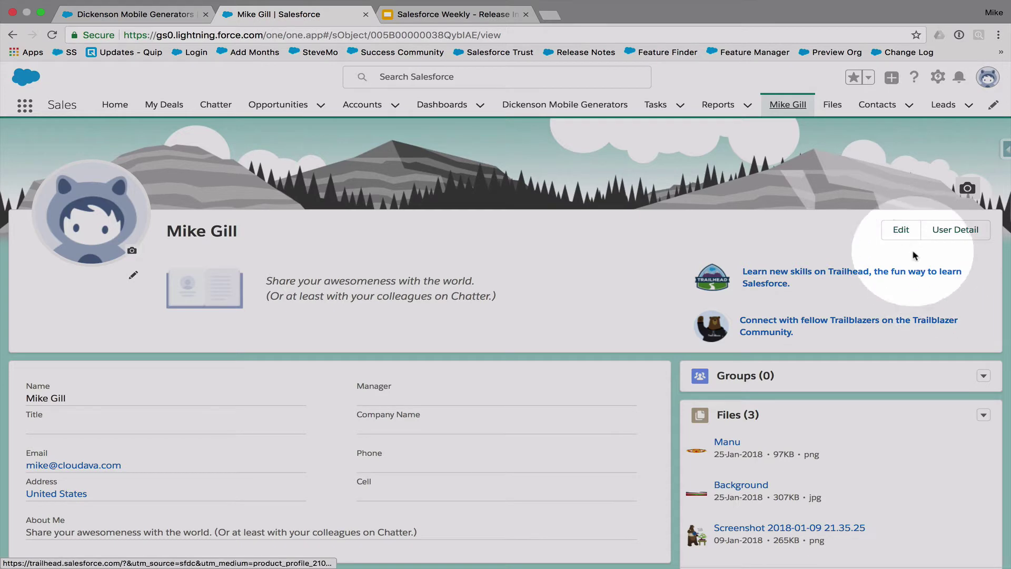
pyautogui.click(903, 232)
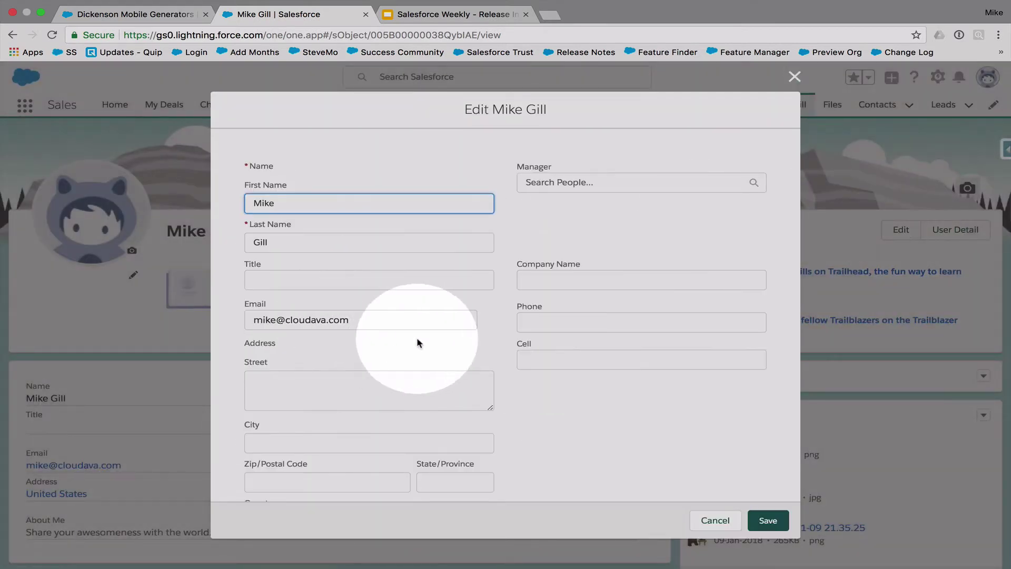
pyautogui.scroll(-3, 416, 342)
pyautogui.doubleClick(298, 396)
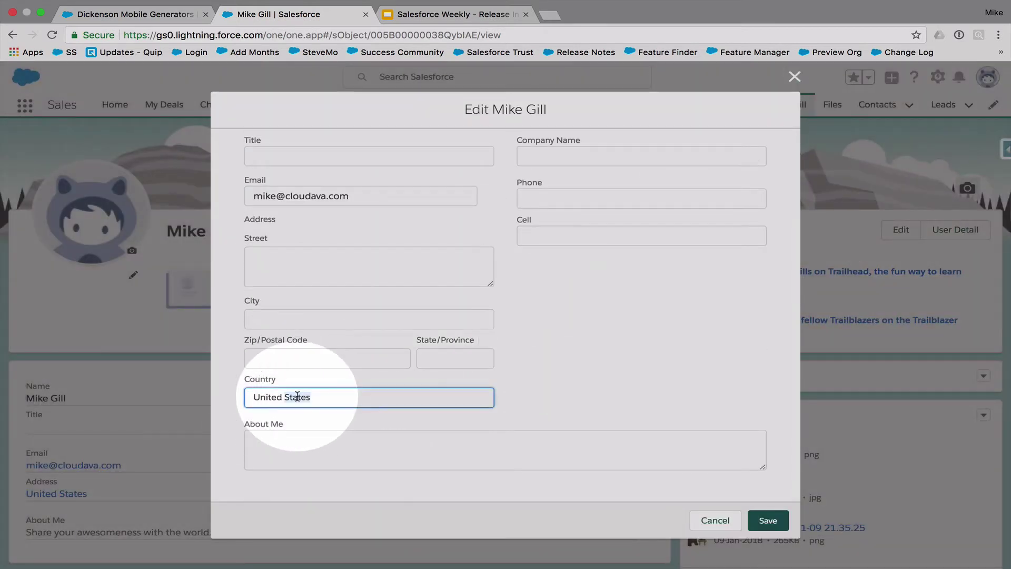
pyautogui.write('Kingdom')
pyautogui.click(772, 521)
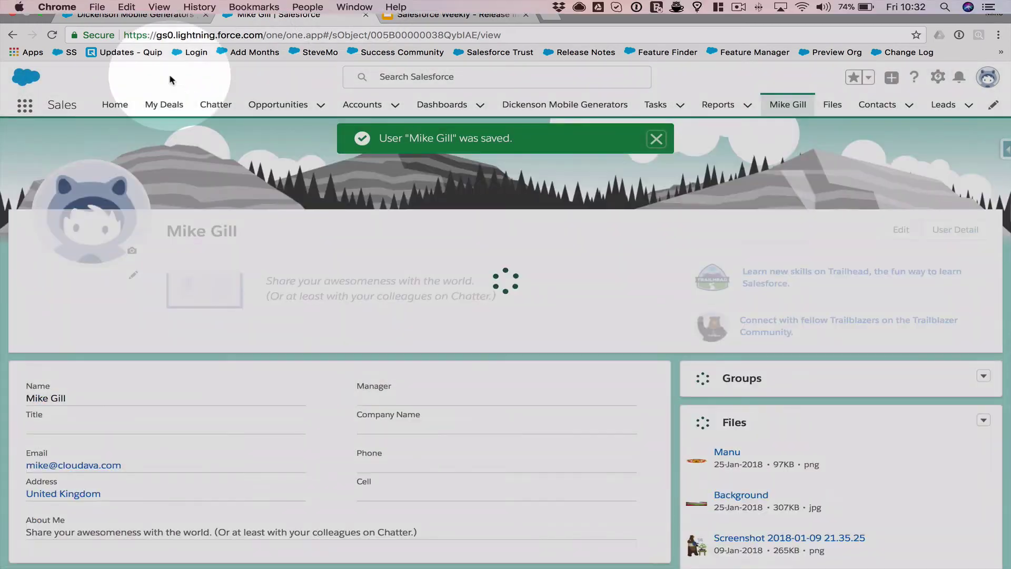
# Step: Return to the Sales home page and look through its components down to the 2018 Bank and Public Holidays card
pyautogui.click(122, 105)
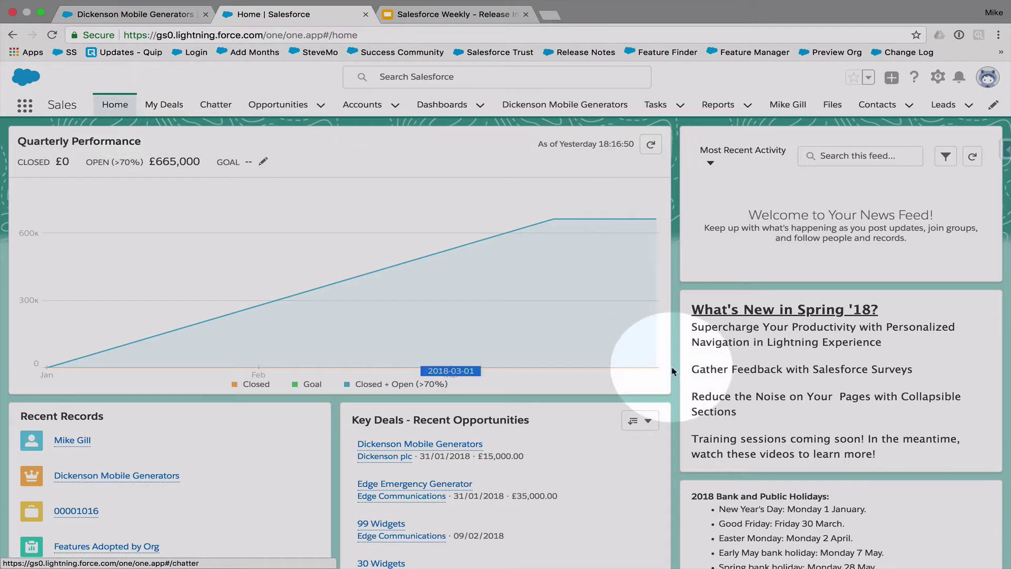
pyautogui.scroll(-3, 719, 406)
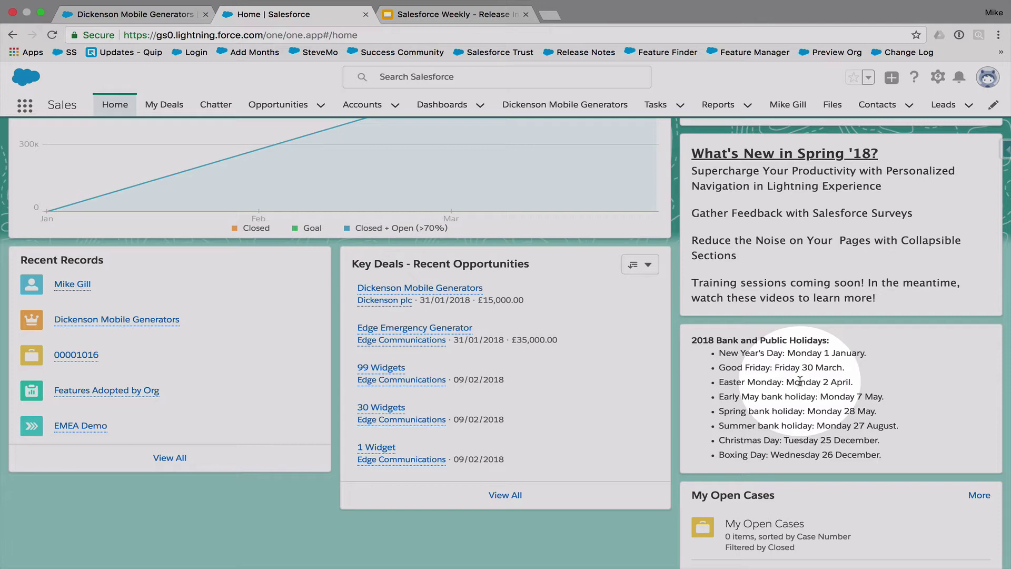
pyautogui.scroll(3, 799, 380)
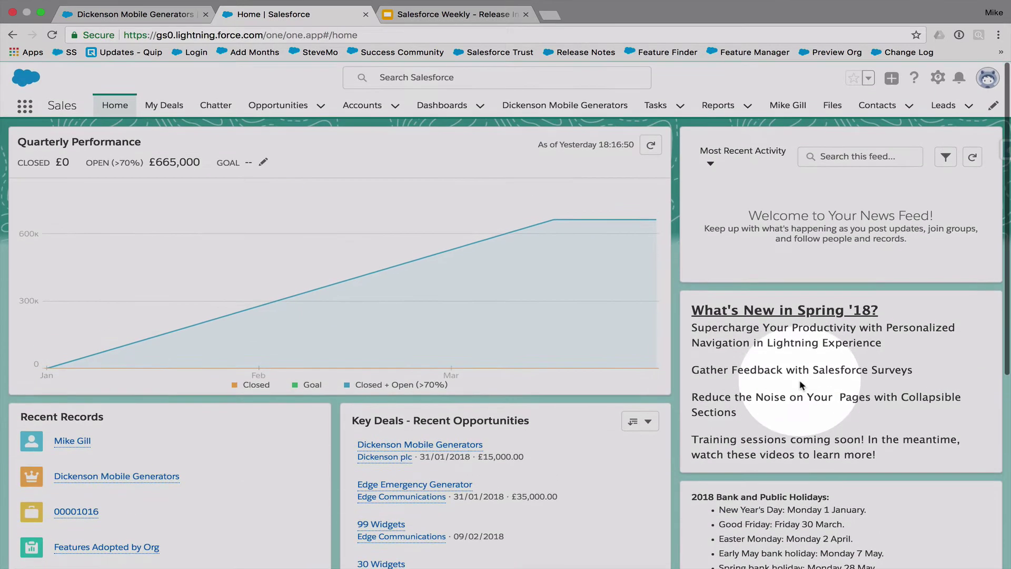
# Step: Edit the home page and open the United Kingdom country visibility filter of the 2018 Bank and Public Holidays component
pyautogui.click(938, 77)
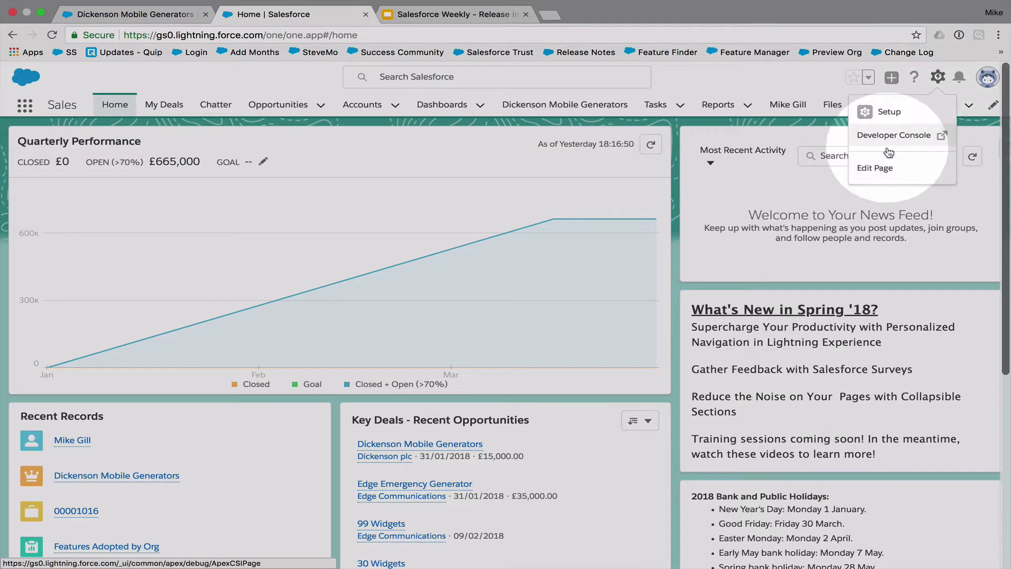
pyautogui.click(880, 164)
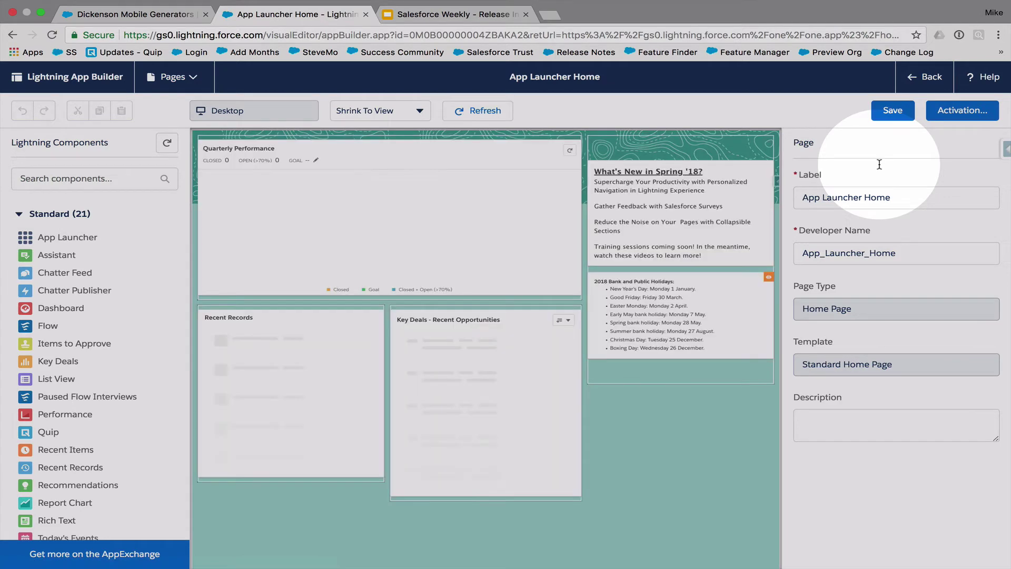
pyautogui.click(674, 381)
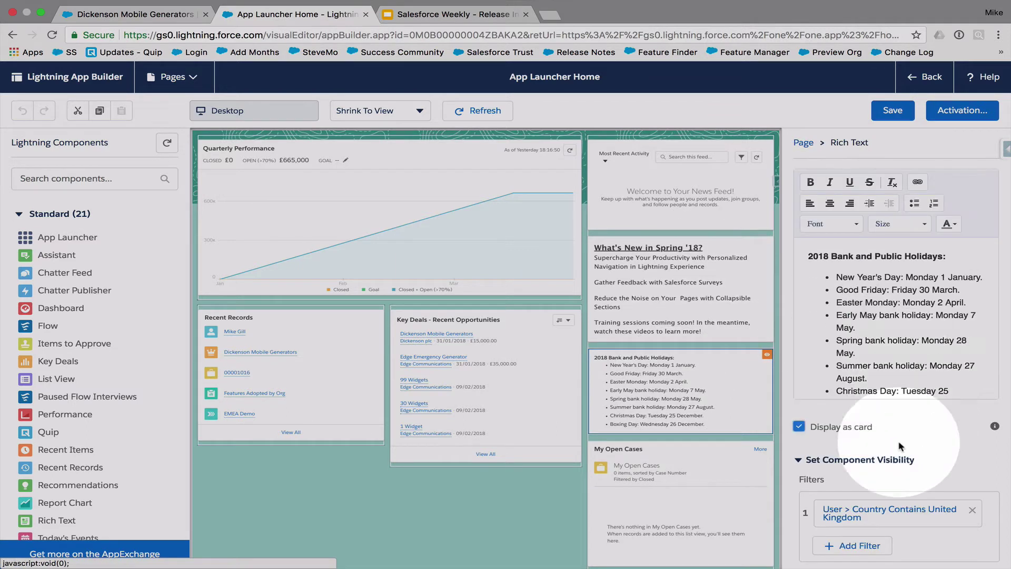
pyautogui.click(877, 520)
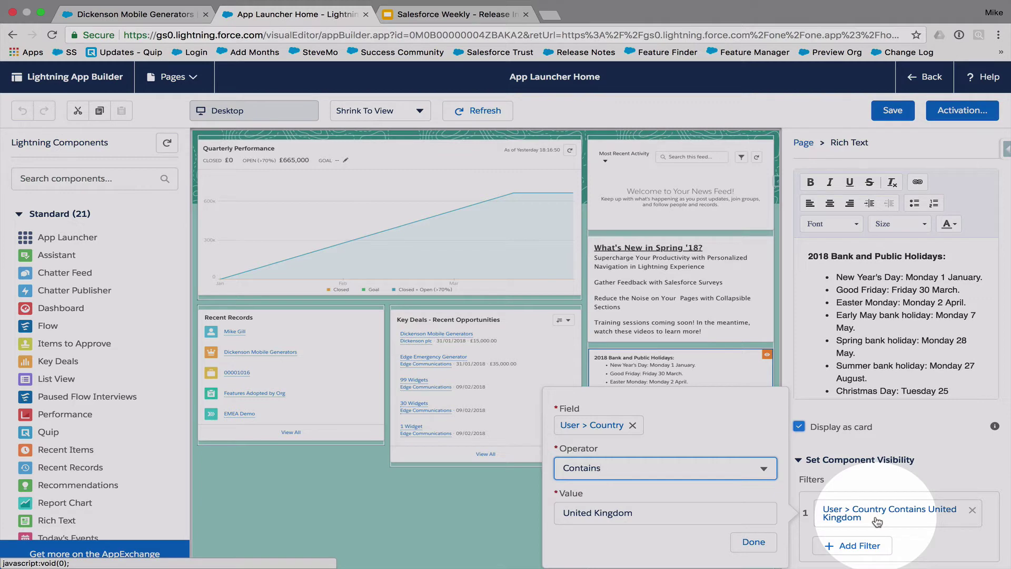
# Step: Try to replace the filter's Country field with another User field, browse as far as Profile, and cancel the selection
pyautogui.click(632, 425)
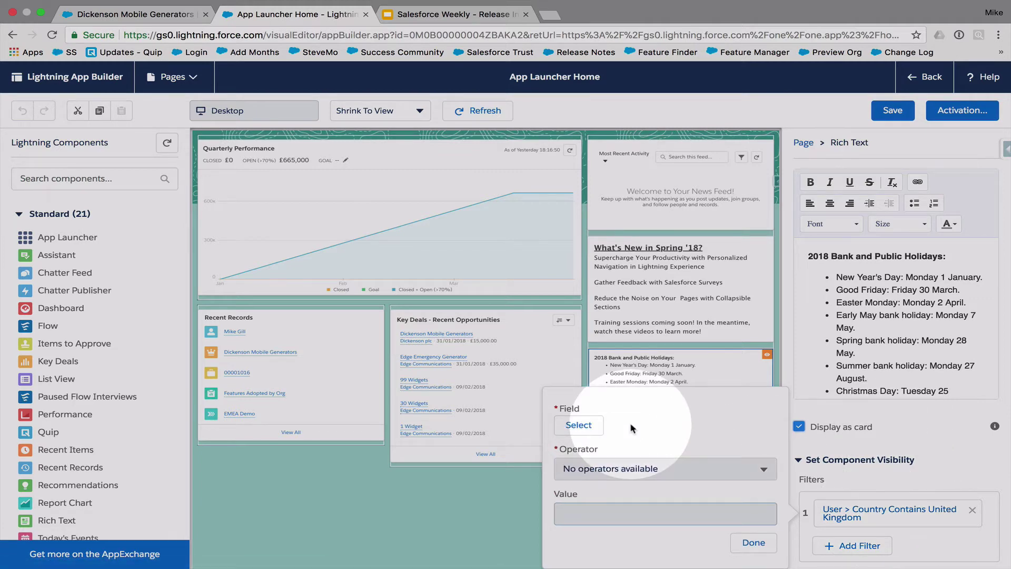
pyautogui.click(578, 424)
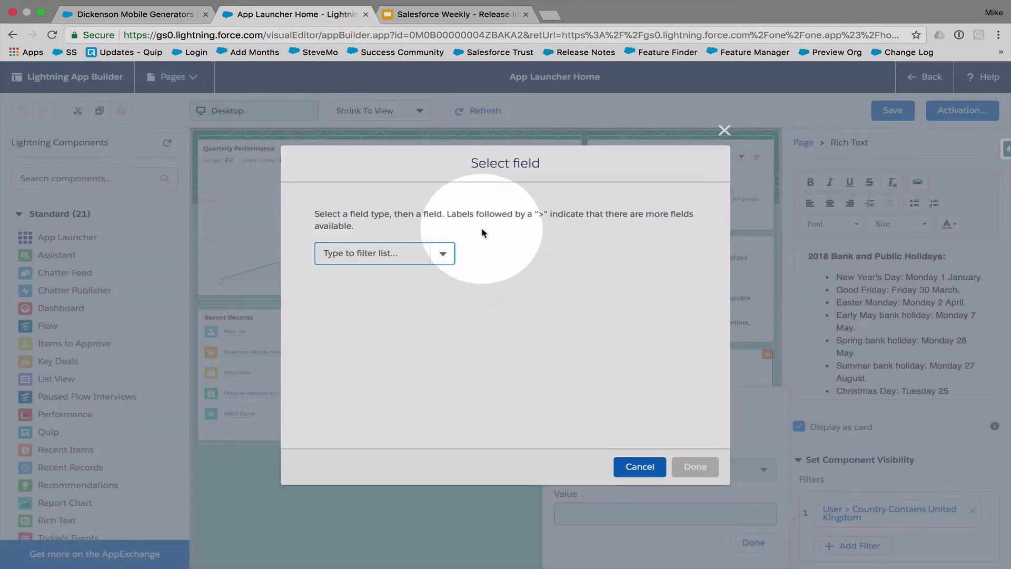
pyautogui.click(442, 258)
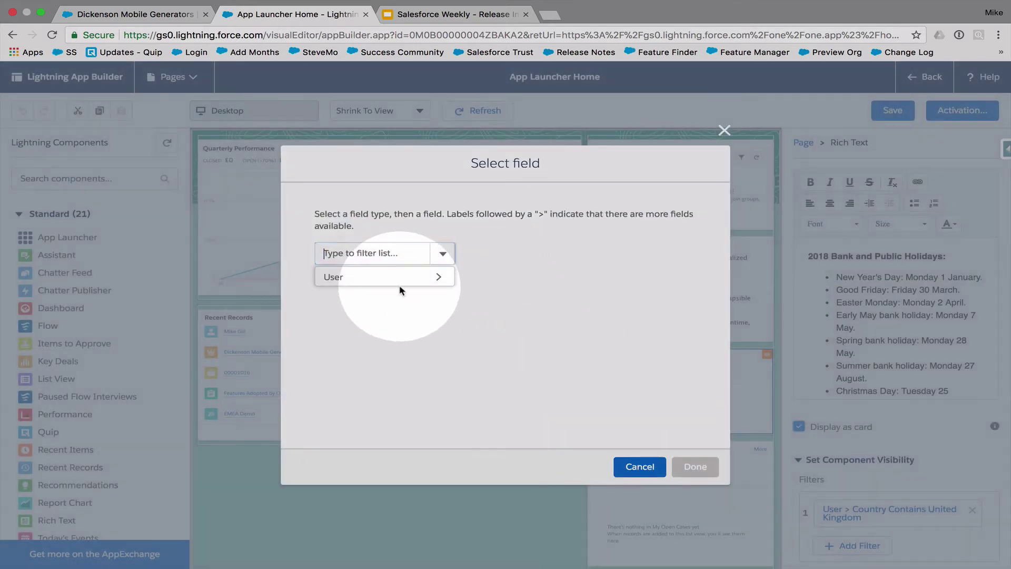
pyautogui.click(397, 279)
pyautogui.click(424, 253)
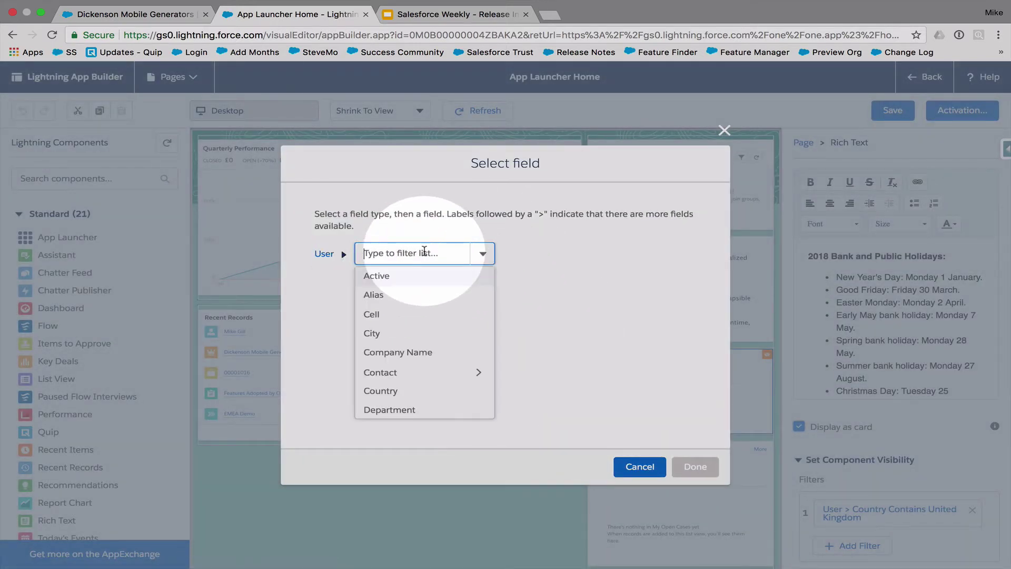
pyautogui.scroll(-10, 420, 356)
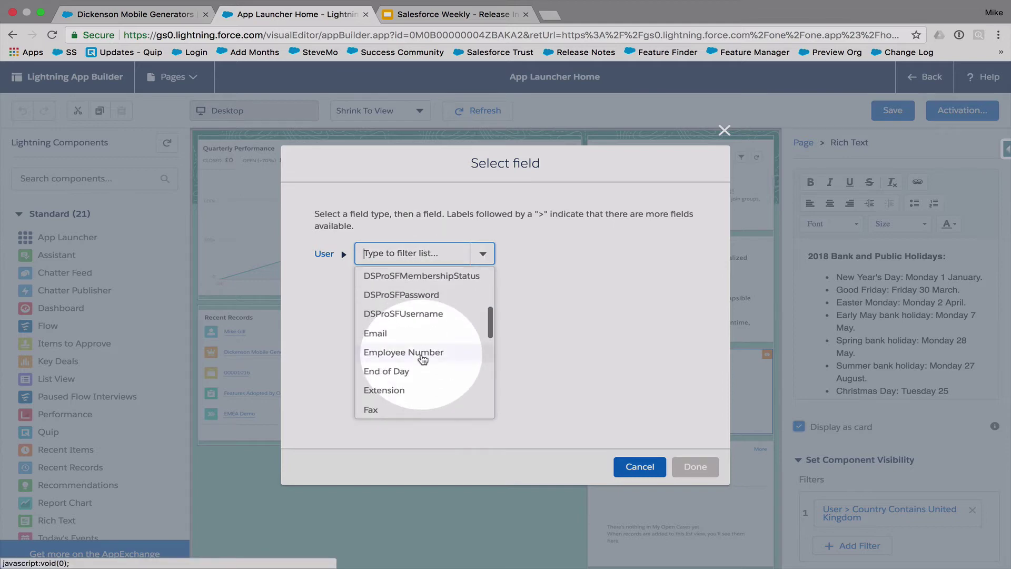
pyautogui.click(400, 300)
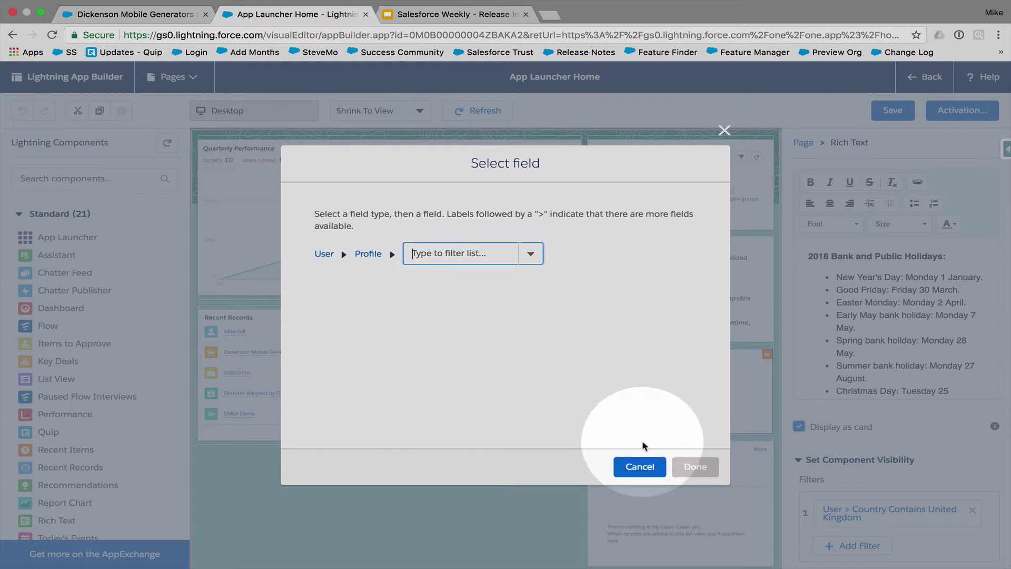
pyautogui.click(636, 467)
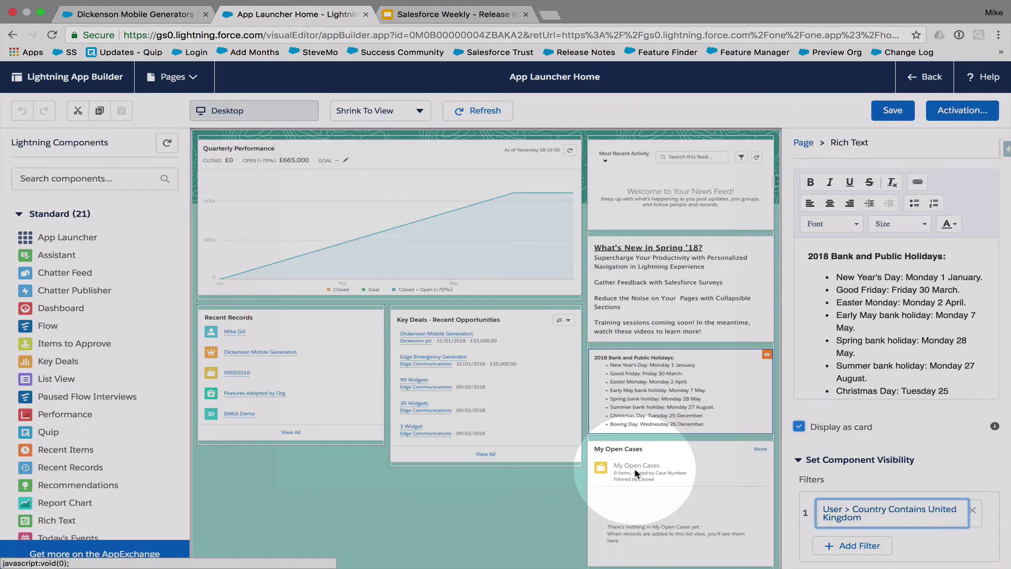
# Step: Leave the page editor and open the United Oil & Gas Corp. account from the accounts list in the Sales app
pyautogui.click(934, 80)
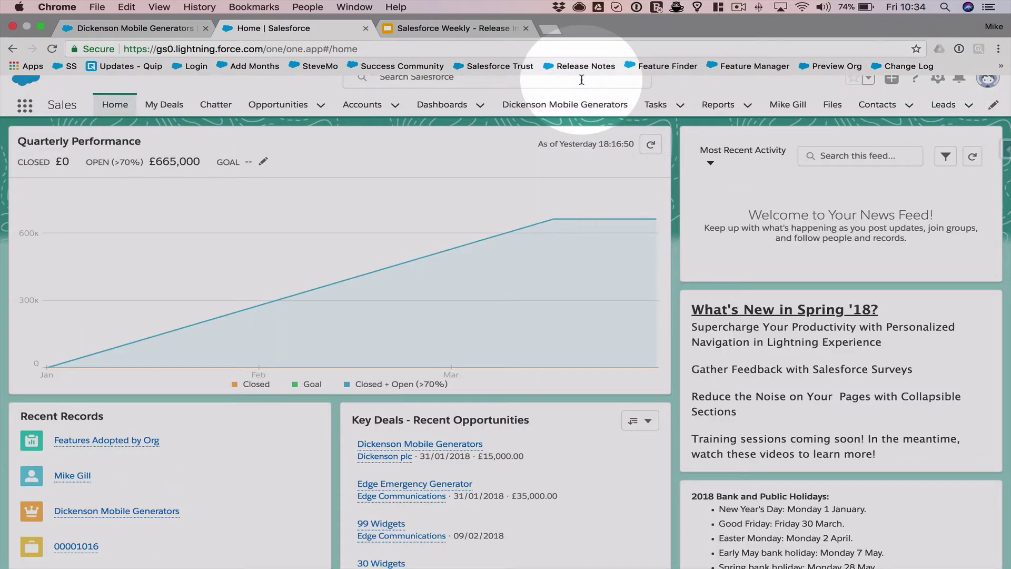
pyautogui.click(369, 107)
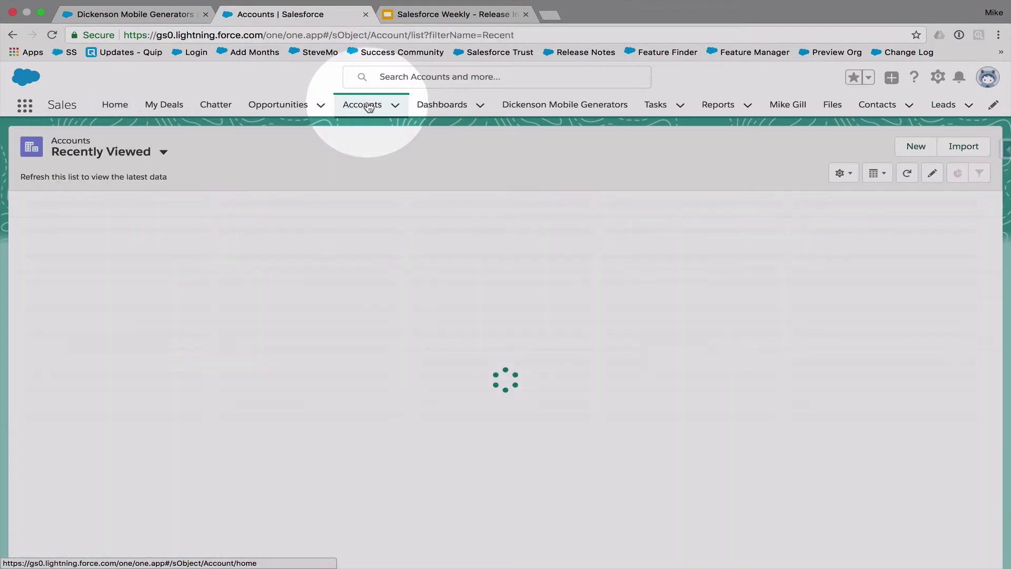
pyautogui.click(120, 222)
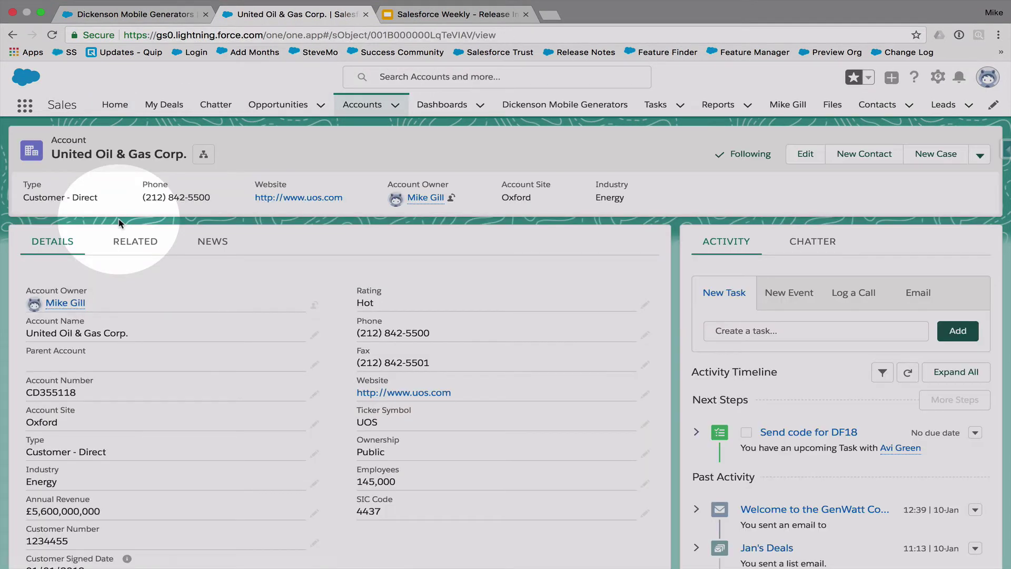
# Step: Switch to My Spring 18 App and open the United Oil & Gas Corp. account from the My Accounts list
pyautogui.click(25, 105)
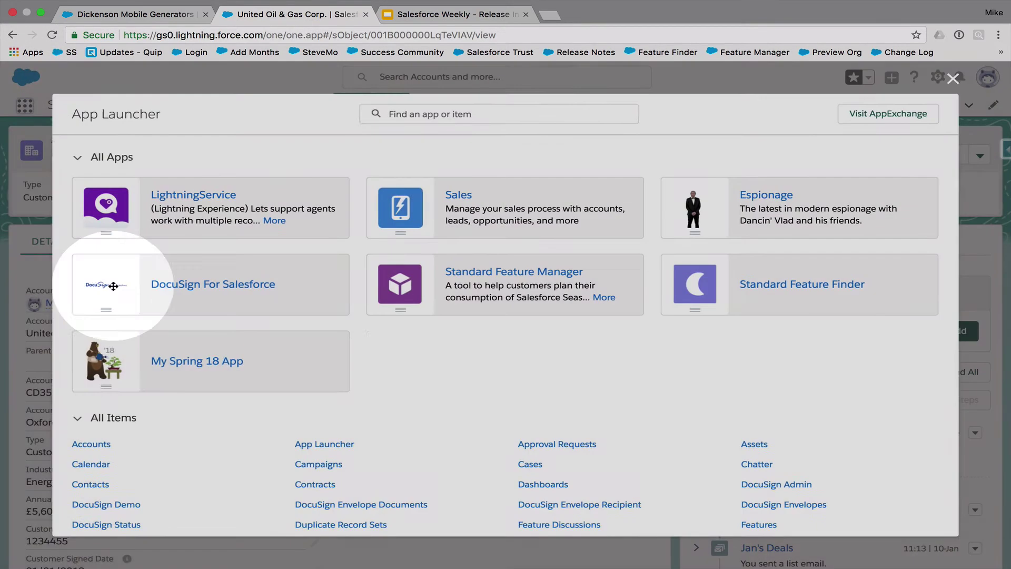
pyautogui.click(129, 369)
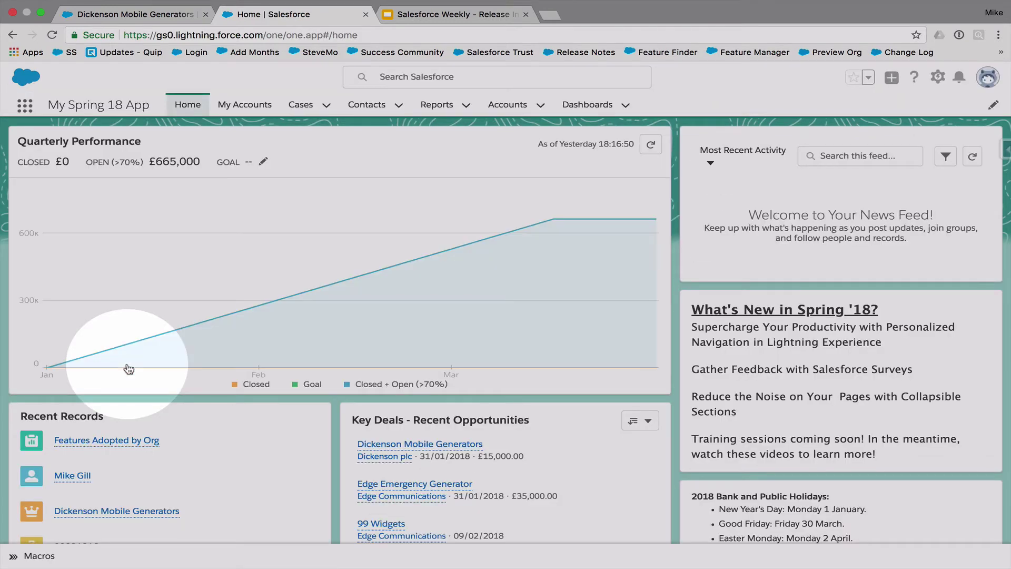
pyautogui.click(244, 105)
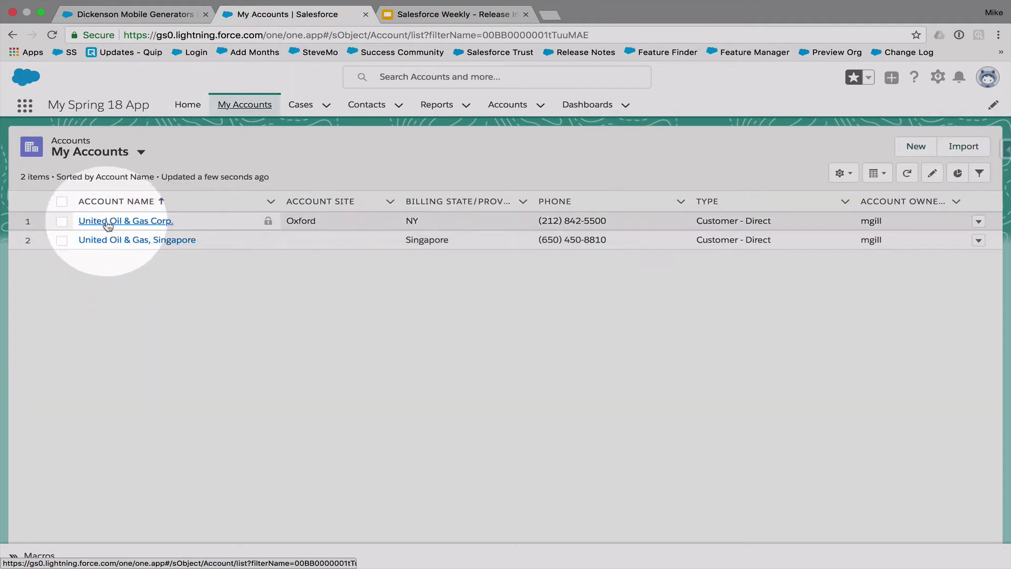
pyautogui.click(117, 219)
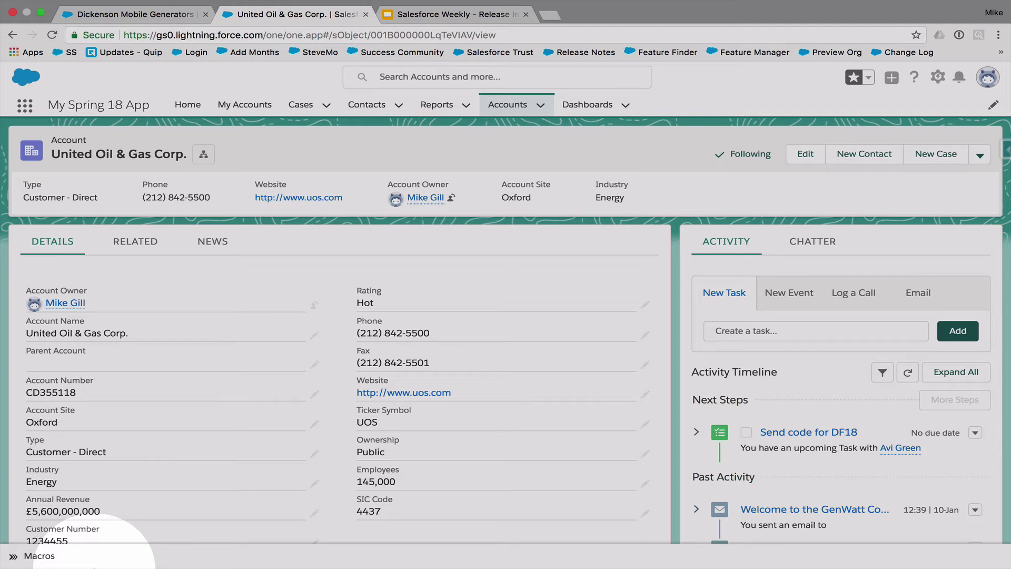
# Step: Run the EMEA Demo macro on the United Oil & Gas Corp. account, finish it, and minimize the macros utility
pyautogui.click(40, 556)
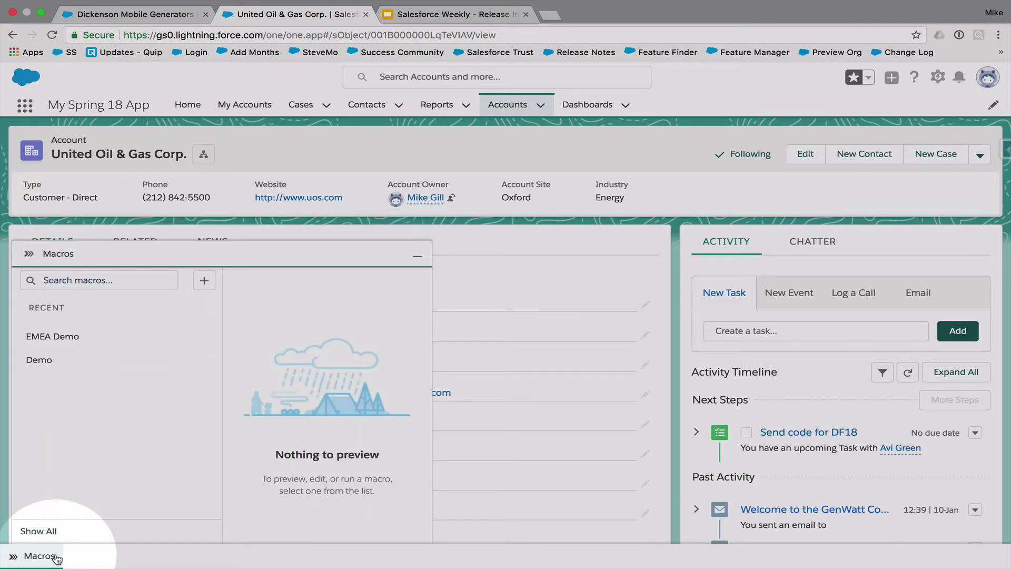
pyautogui.click(53, 336)
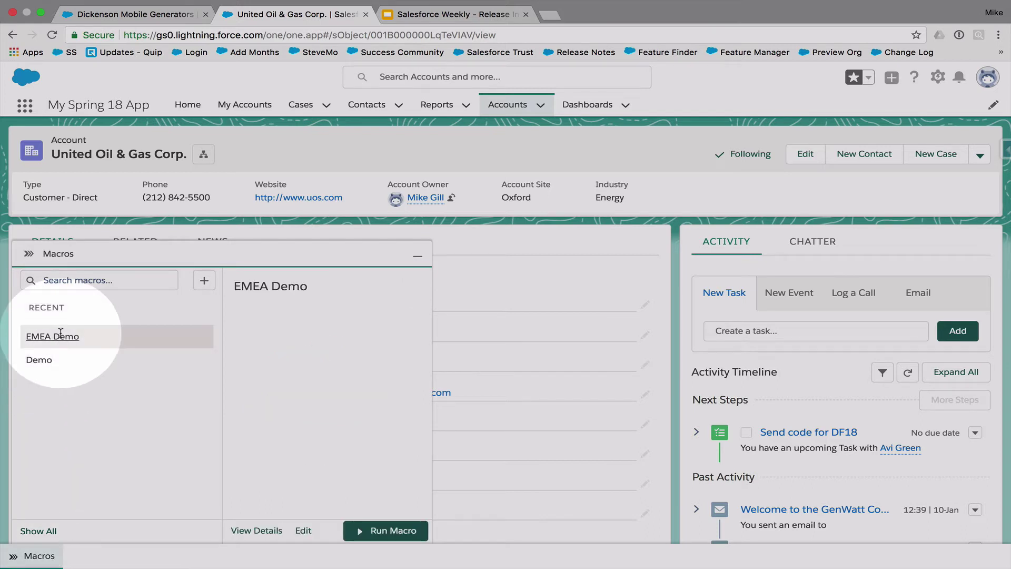
pyautogui.click(394, 531)
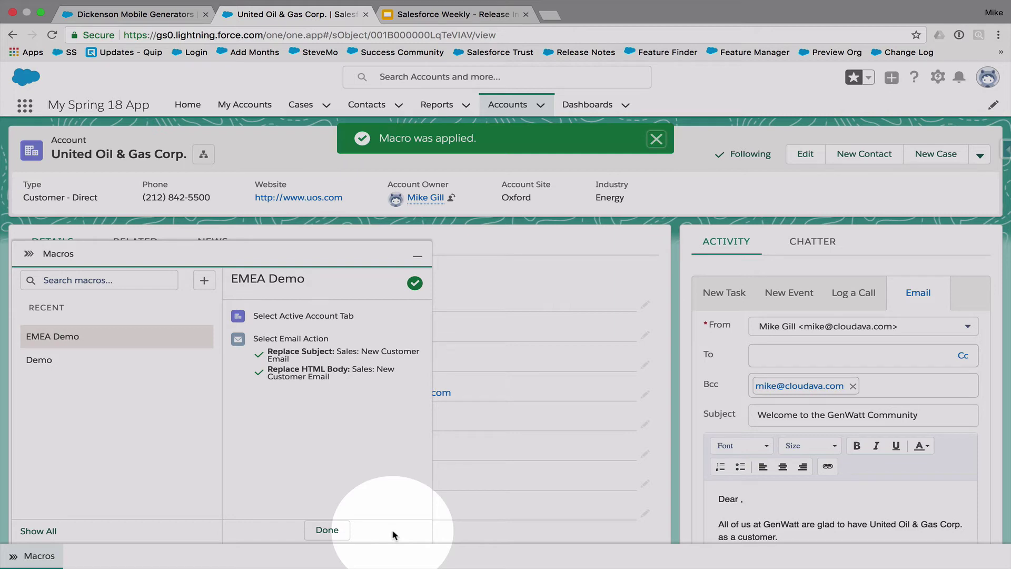
pyautogui.click(332, 532)
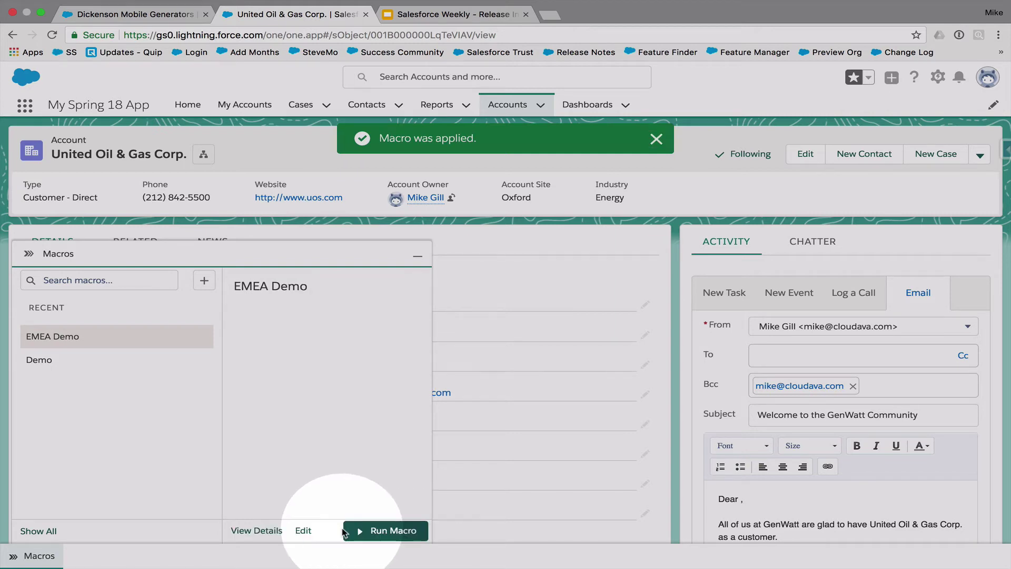
pyautogui.click(418, 258)
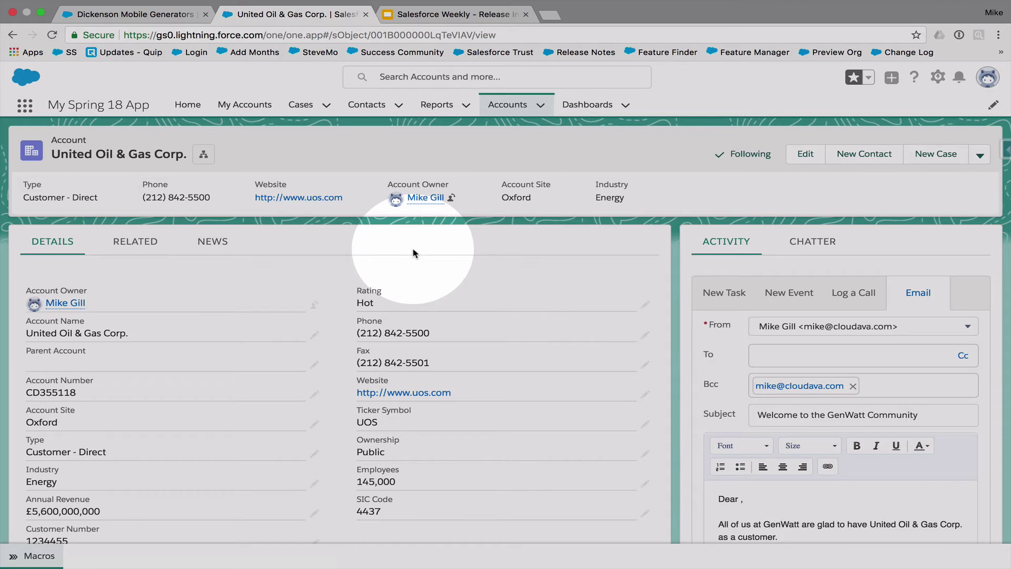
# Step: Open the first recently viewed contact and insert the HLN quick text into the comments of a call log
pyautogui.click(370, 105)
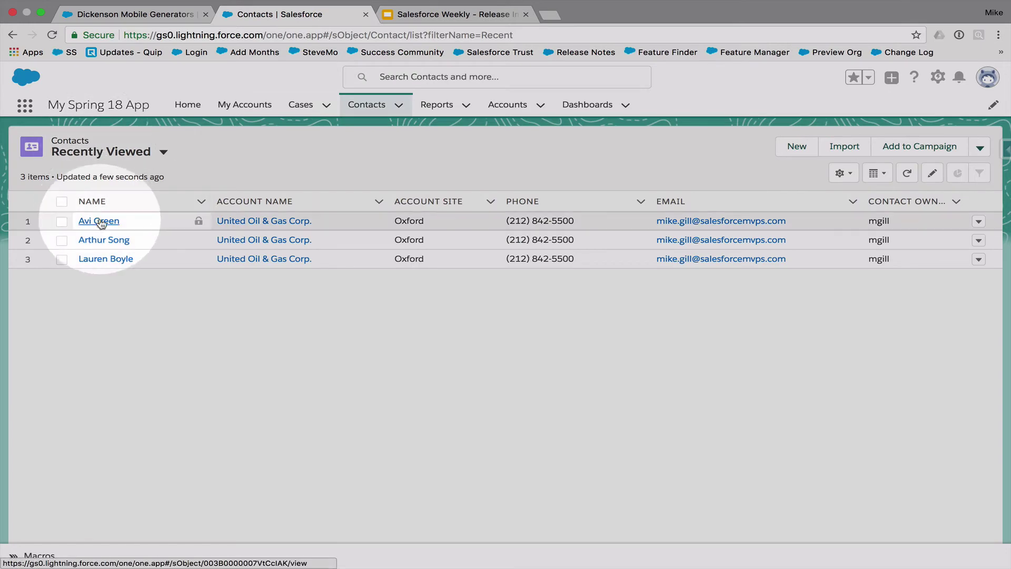
pyautogui.click(100, 224)
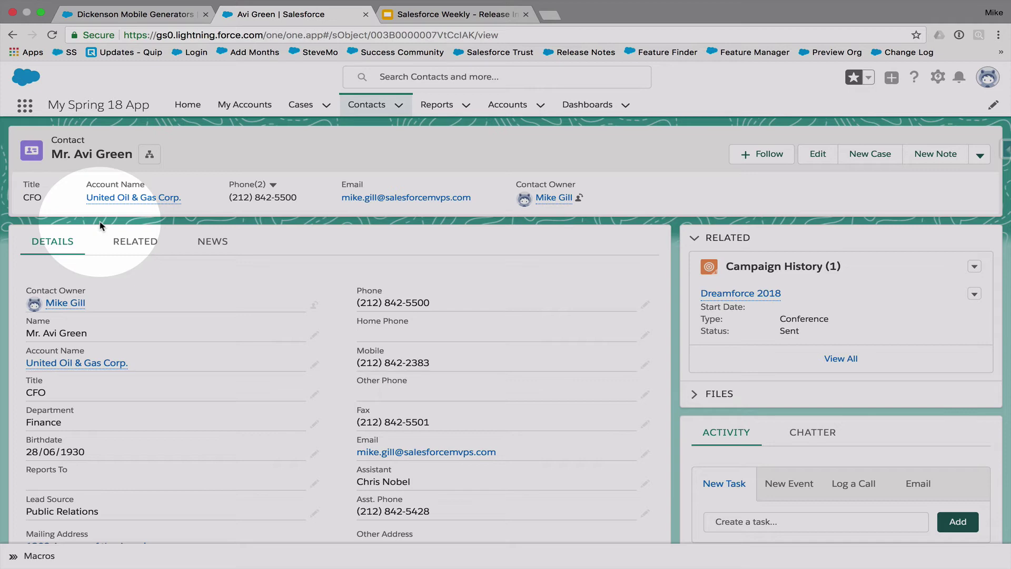
pyautogui.scroll(-3, 774, 317)
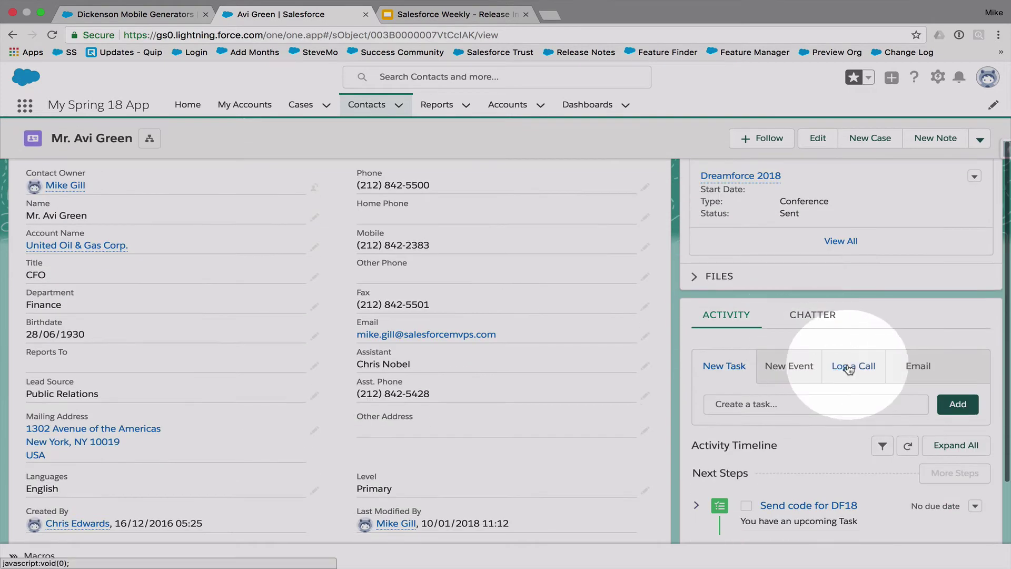
pyautogui.click(849, 371)
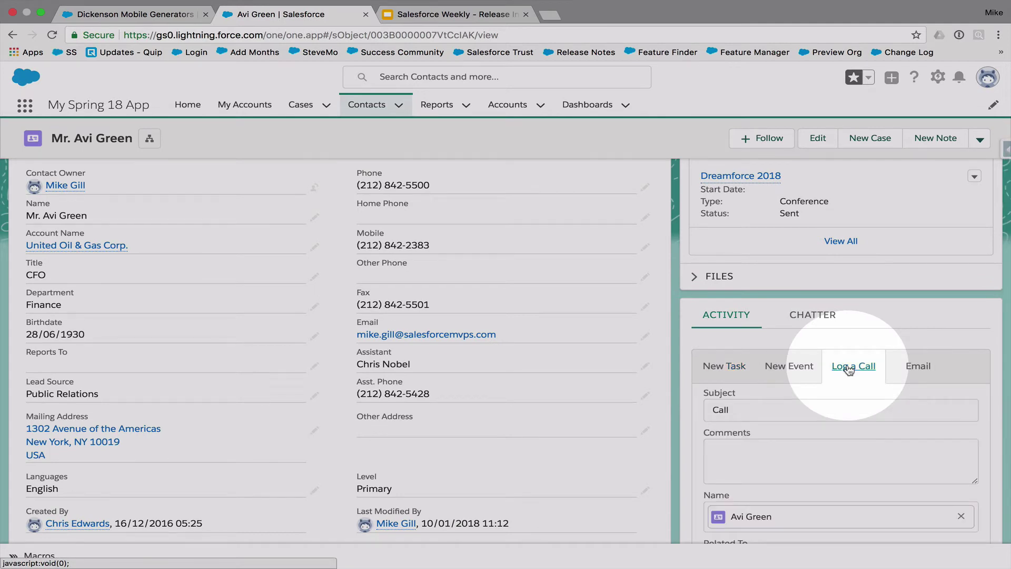
pyautogui.scroll(-2, 848, 366)
pyautogui.click(747, 358)
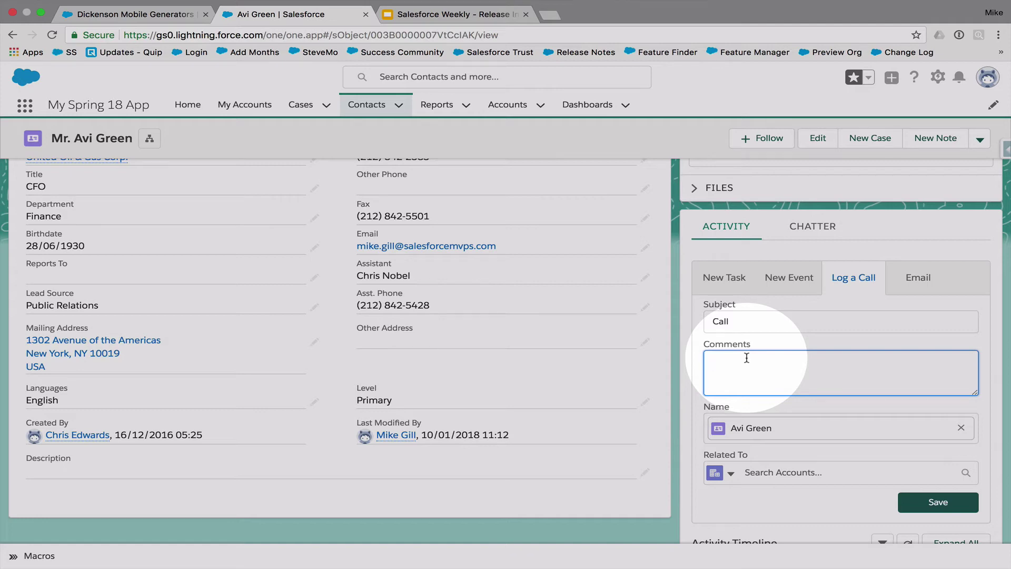
pyautogui.press('super+period')
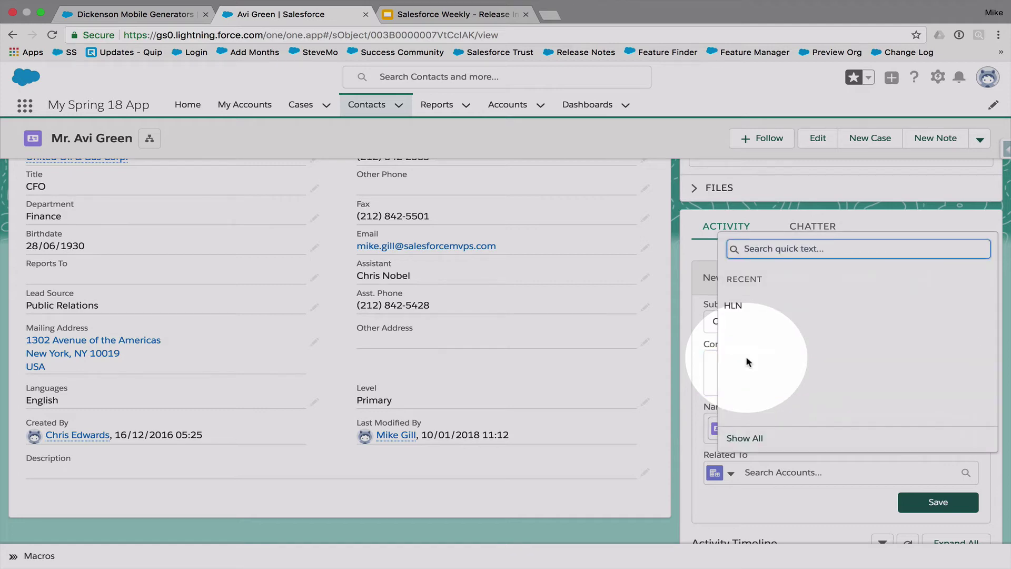
pyautogui.click(734, 306)
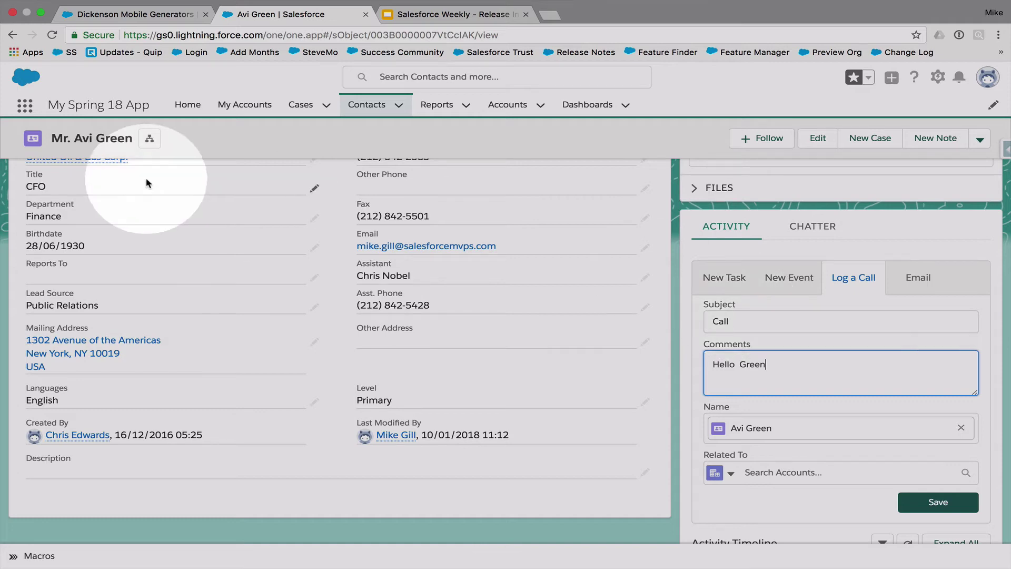
# Step: Find the Quick Text item in the App Launcher and open the HLN quick text record
pyautogui.click(23, 108)
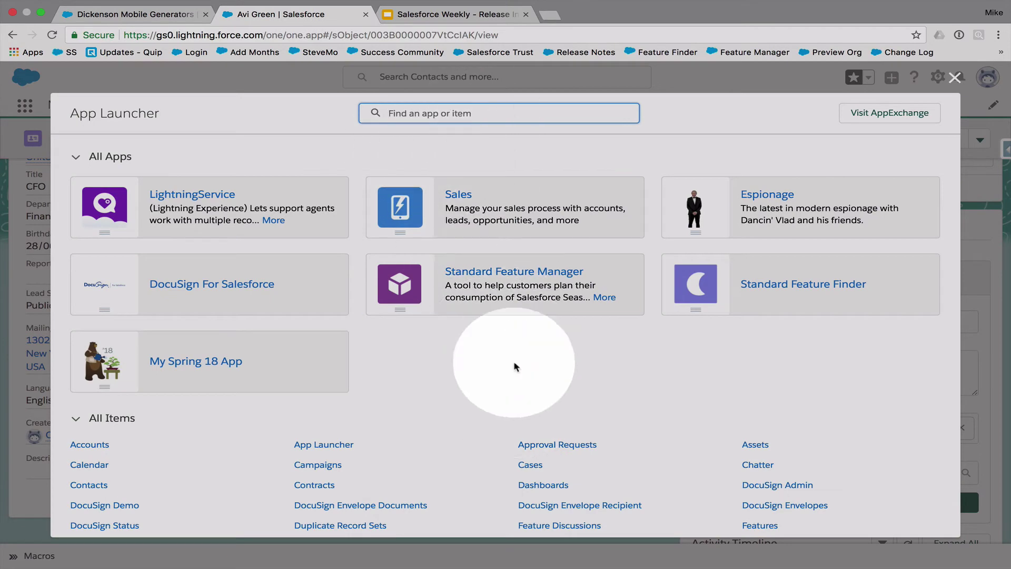
pyautogui.scroll(-3, 506, 363)
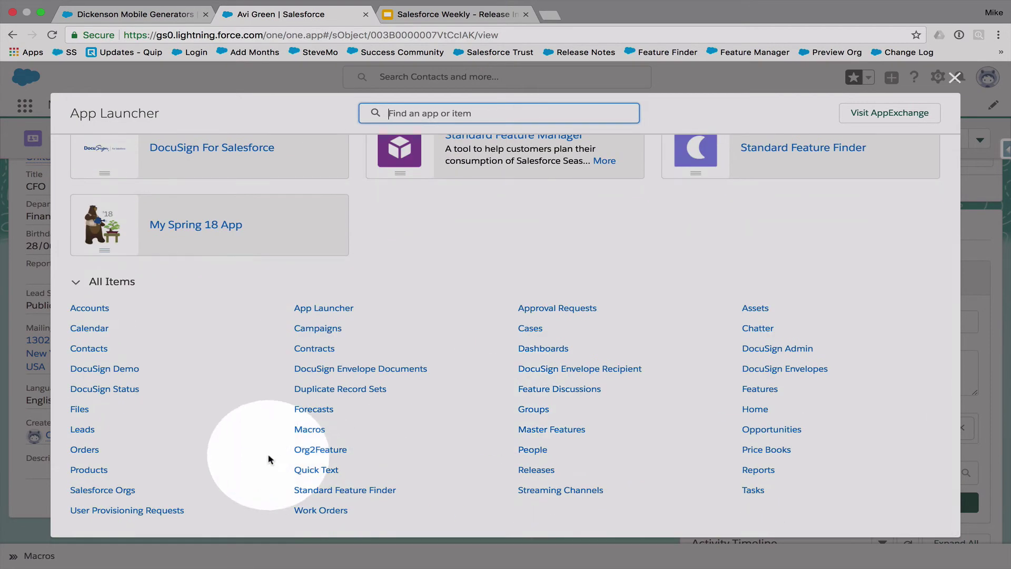
pyautogui.click(312, 470)
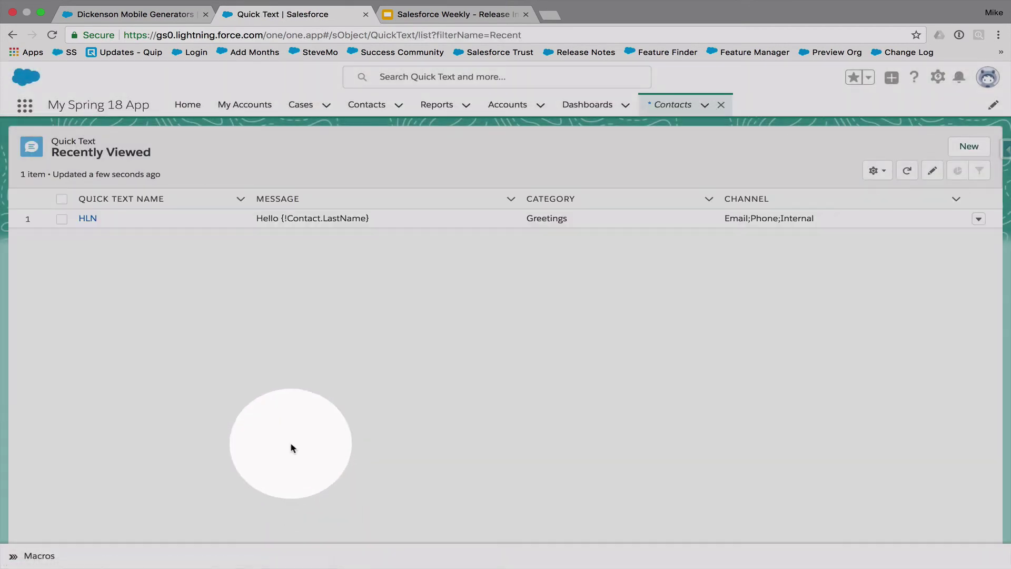
pyautogui.click(88, 219)
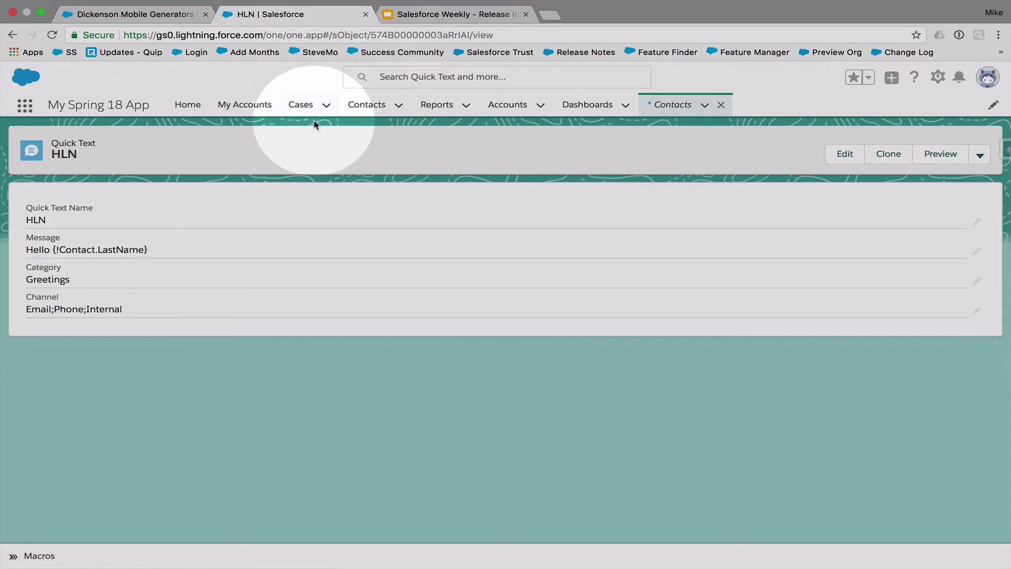
# Step: Open the "Maintenance guidelines for generator unclear" case, look up Path Settings in Setup, and leave for the Object Manager
pyautogui.click(301, 105)
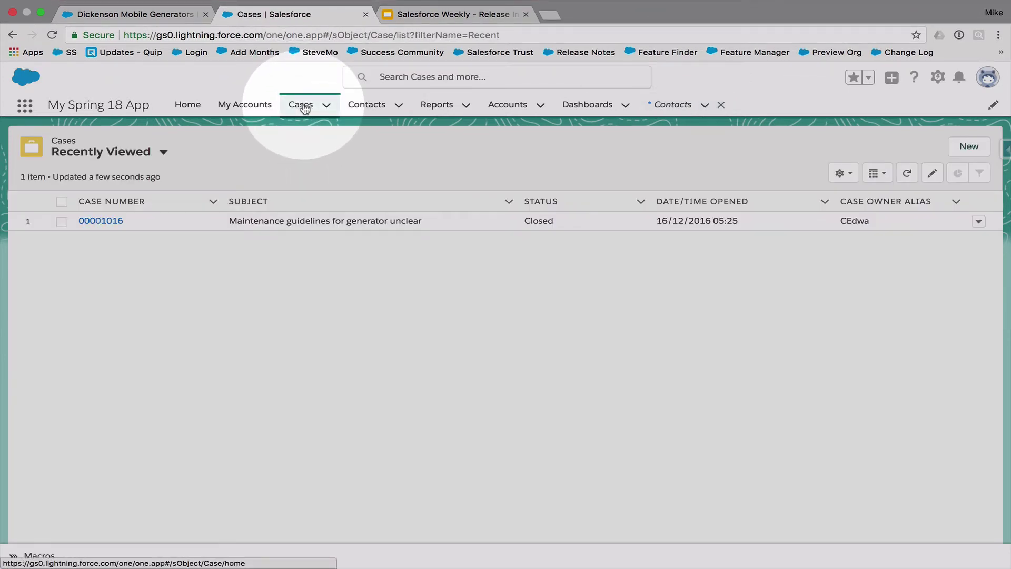
pyautogui.click(101, 221)
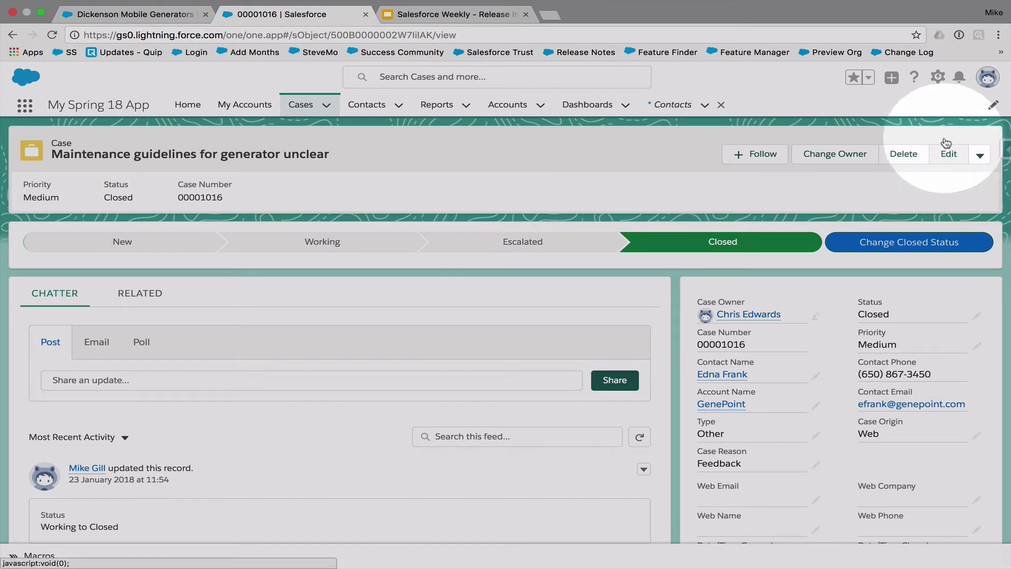
pyautogui.click(938, 79)
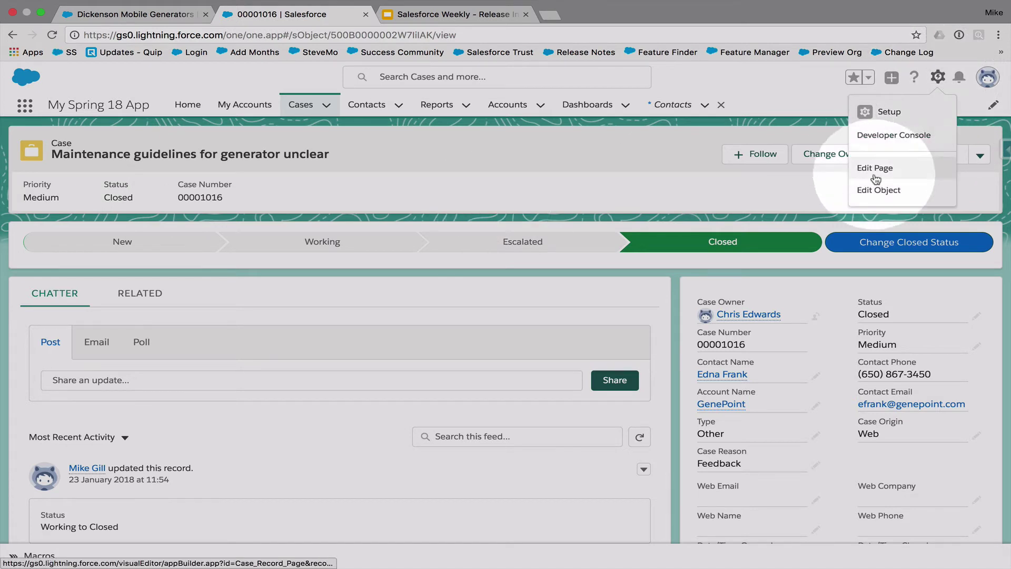
pyautogui.click(891, 111)
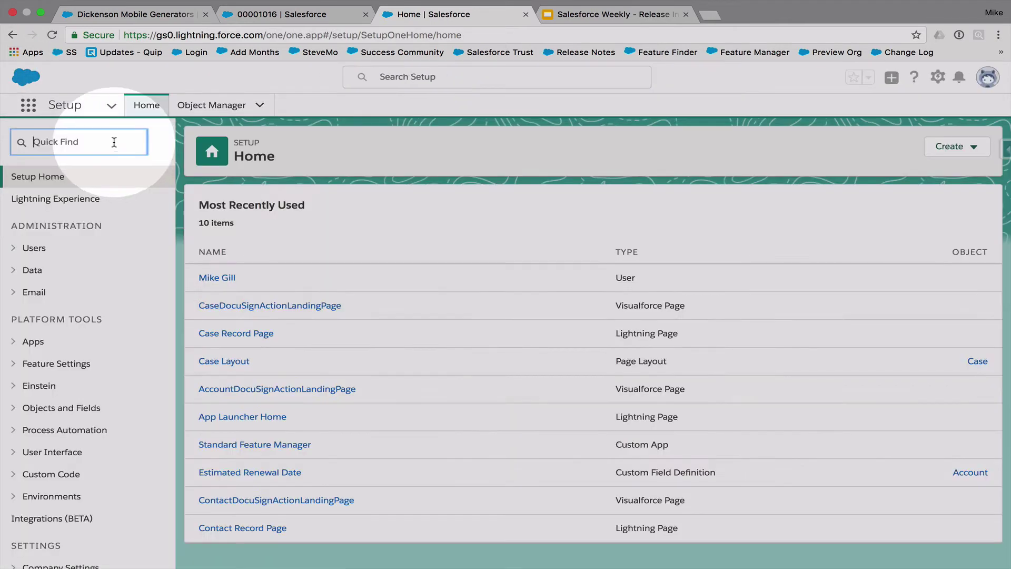
pyautogui.click(105, 142)
pyautogui.write('Path')
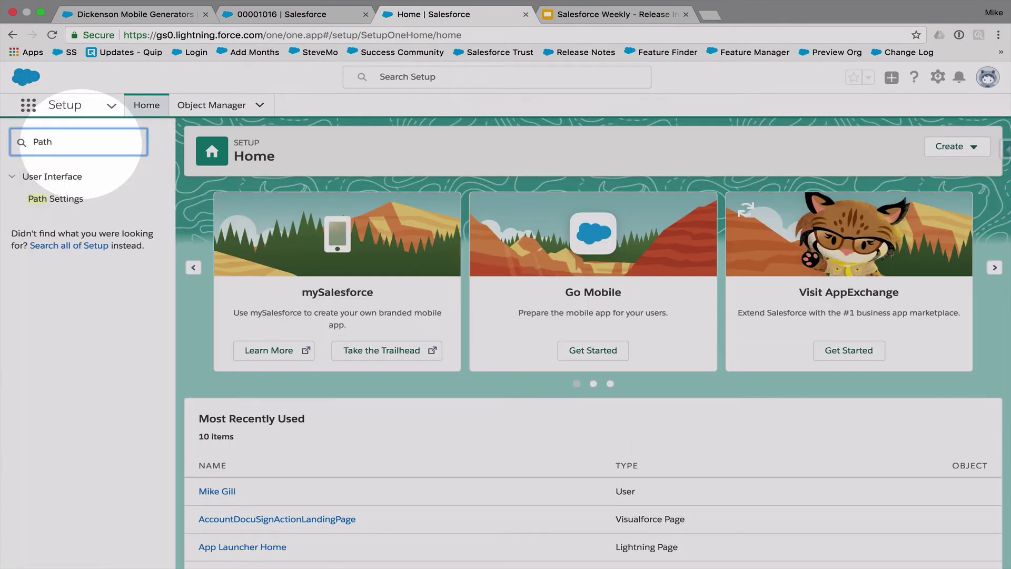
pyautogui.click(57, 198)
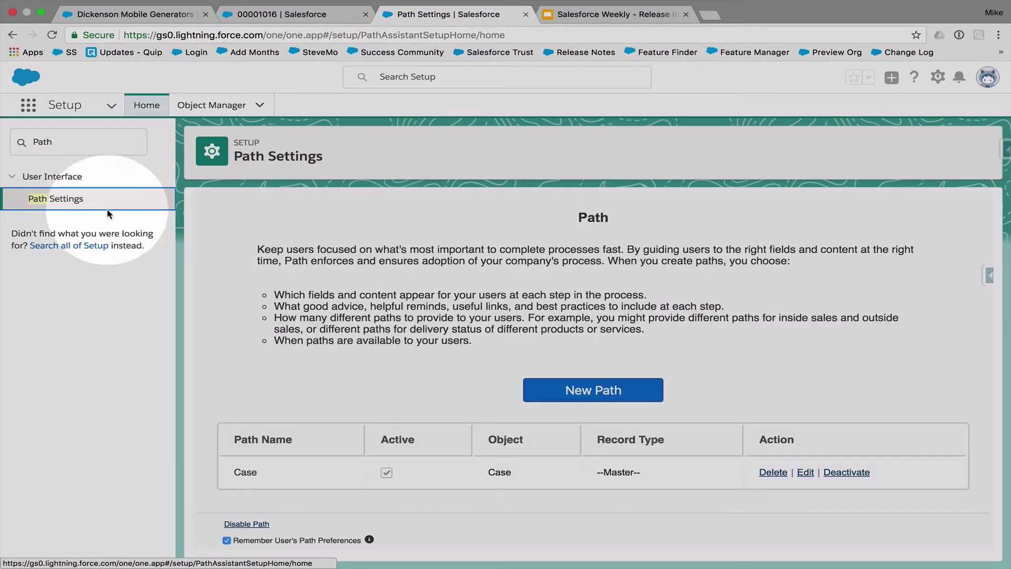
pyautogui.click(226, 103)
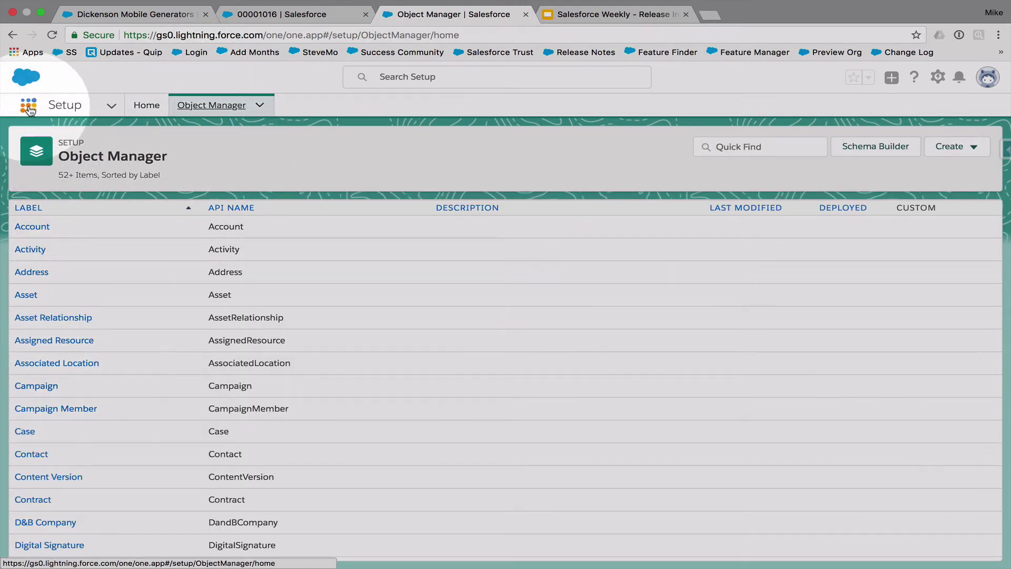
# Step: Return to the generator maintenance case, view its Case Record Page in Lightning App Builder, and go back to the case
pyautogui.click(281, 14)
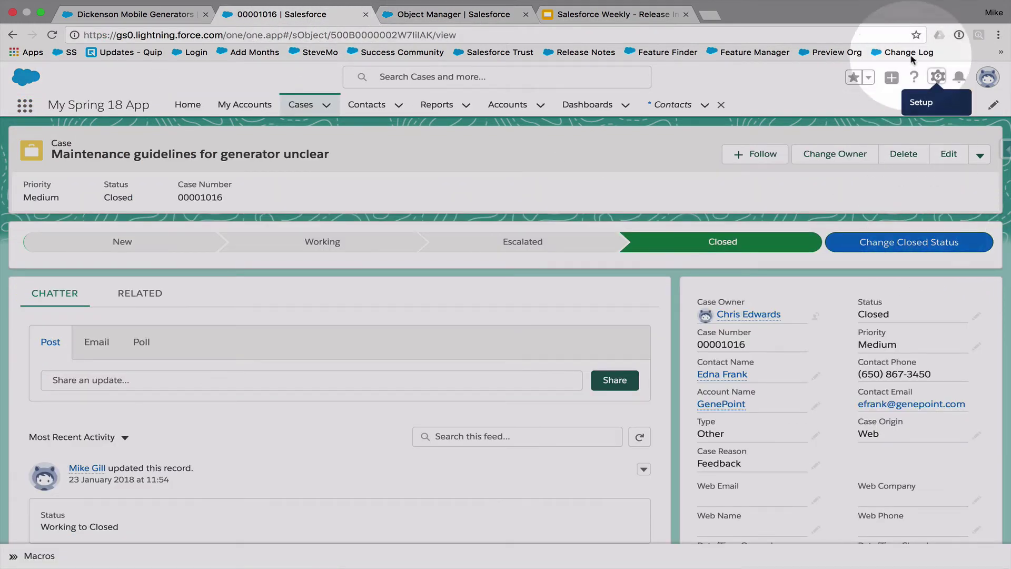
pyautogui.click(938, 77)
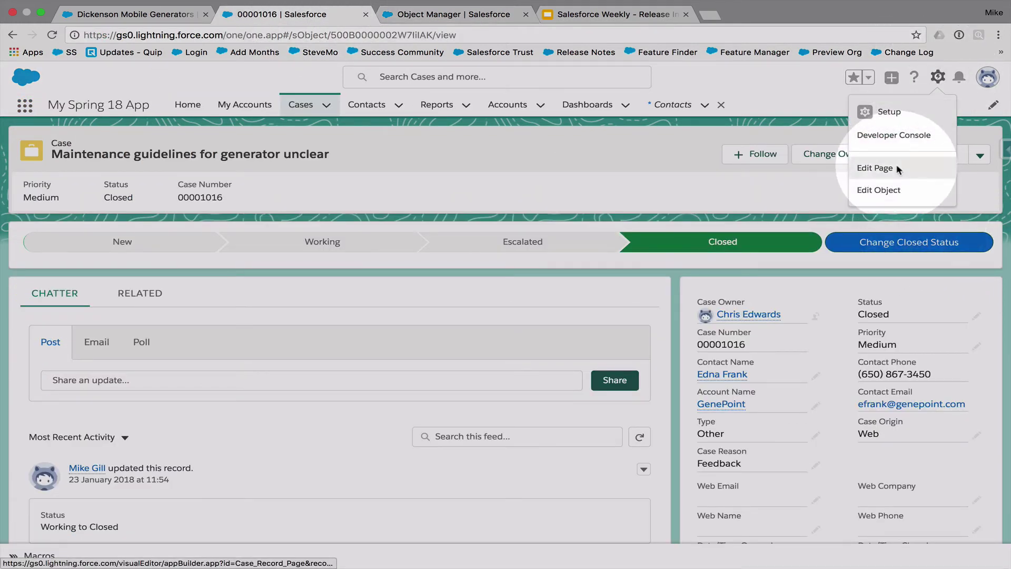
pyautogui.click(875, 167)
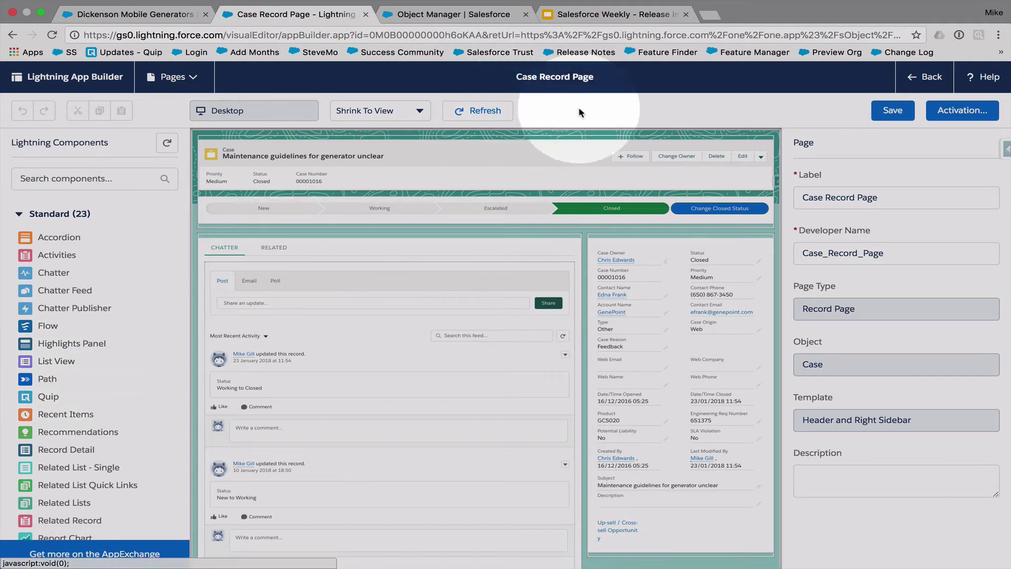
pyautogui.click(930, 78)
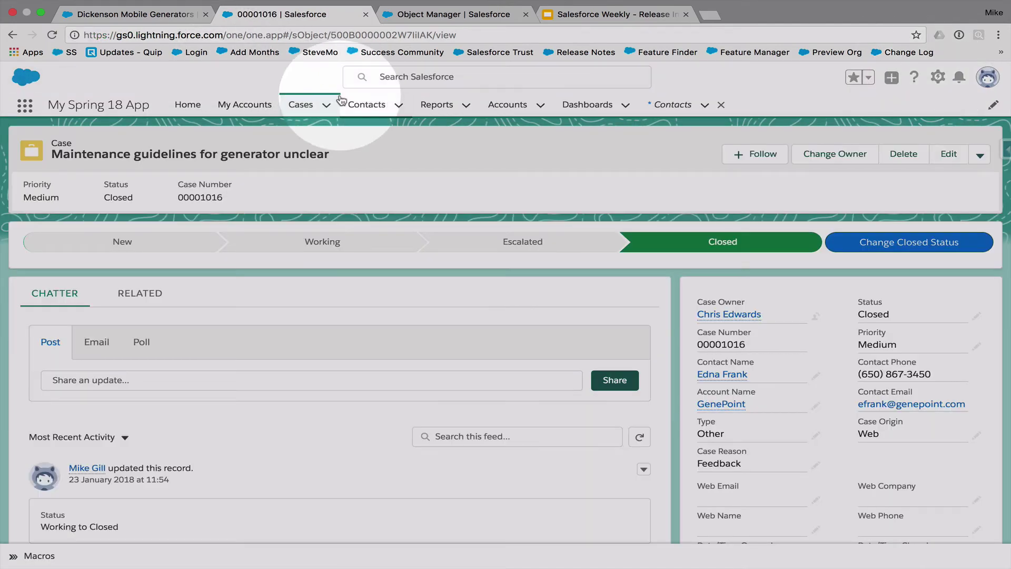
# Step: Open the first recently viewed contact and alternately expand the Files and Related accordion sections on its page
pyautogui.click(368, 105)
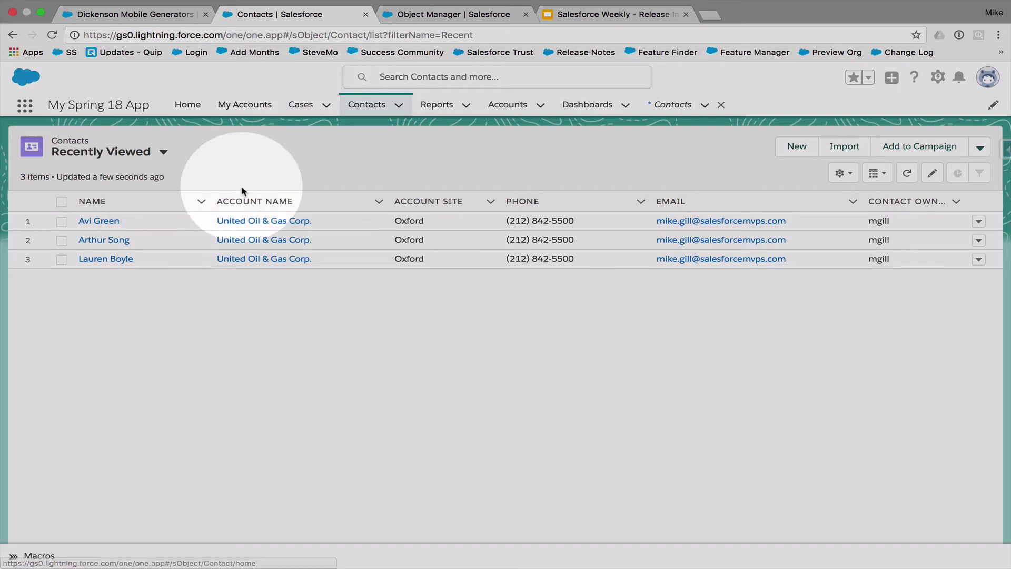
pyautogui.click(103, 220)
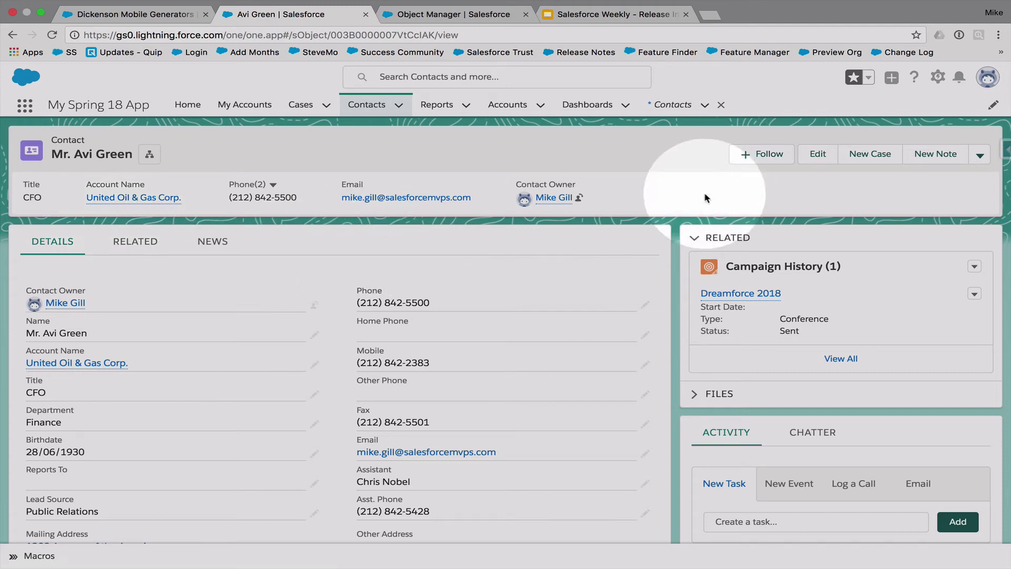
pyautogui.click(696, 392)
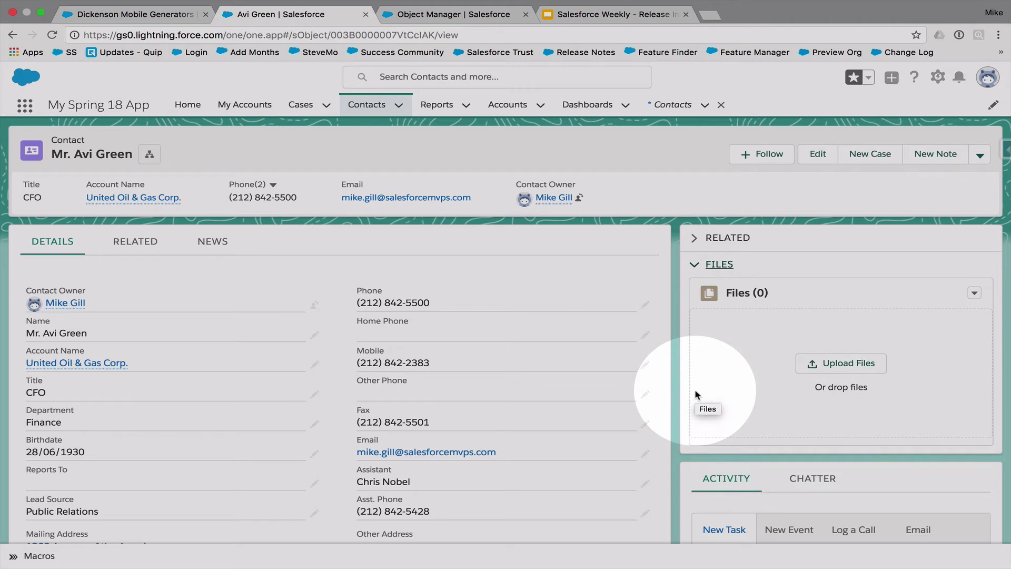
pyautogui.click(695, 238)
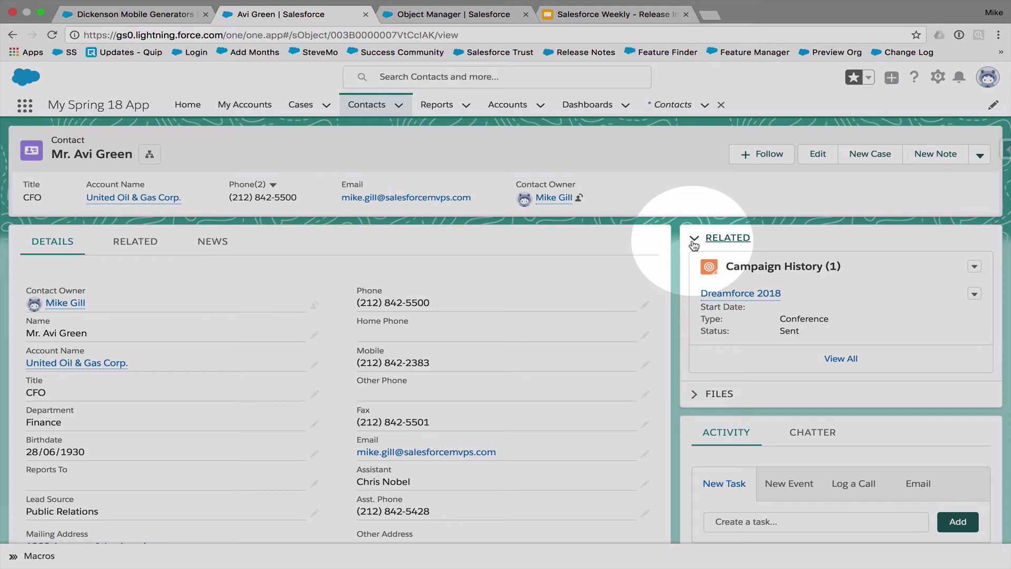
pyautogui.click(694, 396)
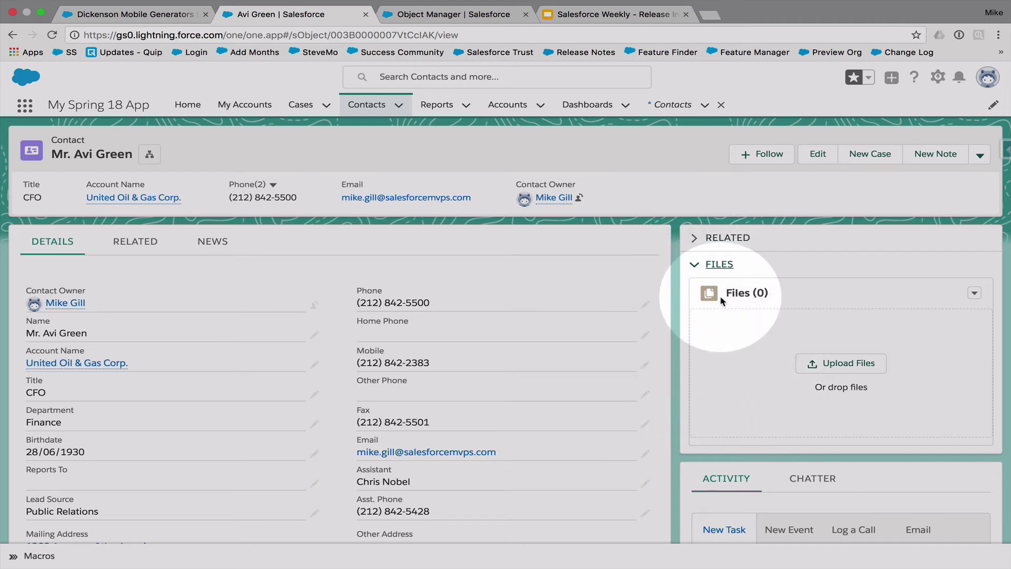
pyautogui.click(695, 240)
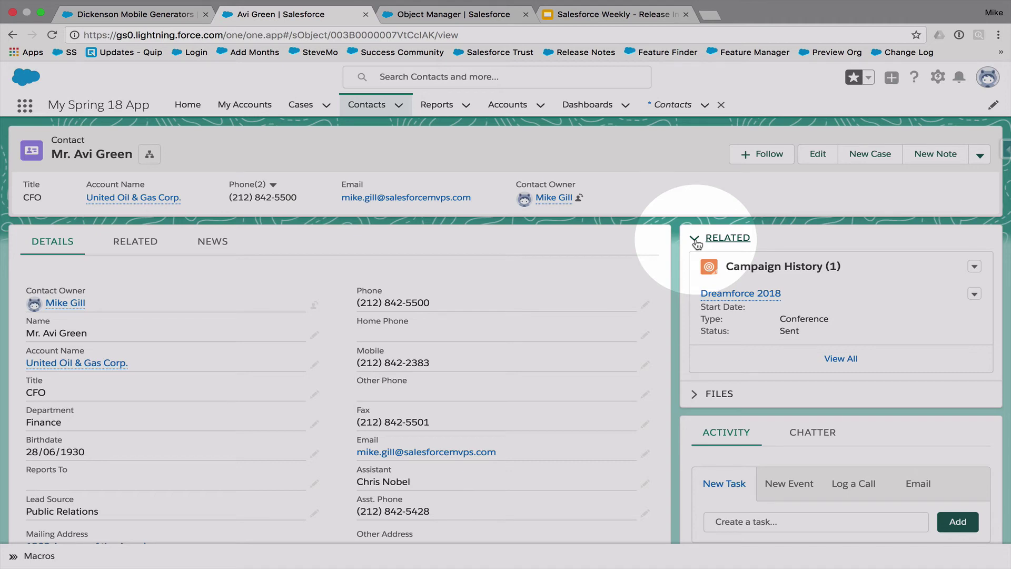
# Step: Edit the Contact Record Page in Lightning App Builder and add a third section to its Accordion component
pyautogui.click(941, 77)
pyautogui.click(896, 167)
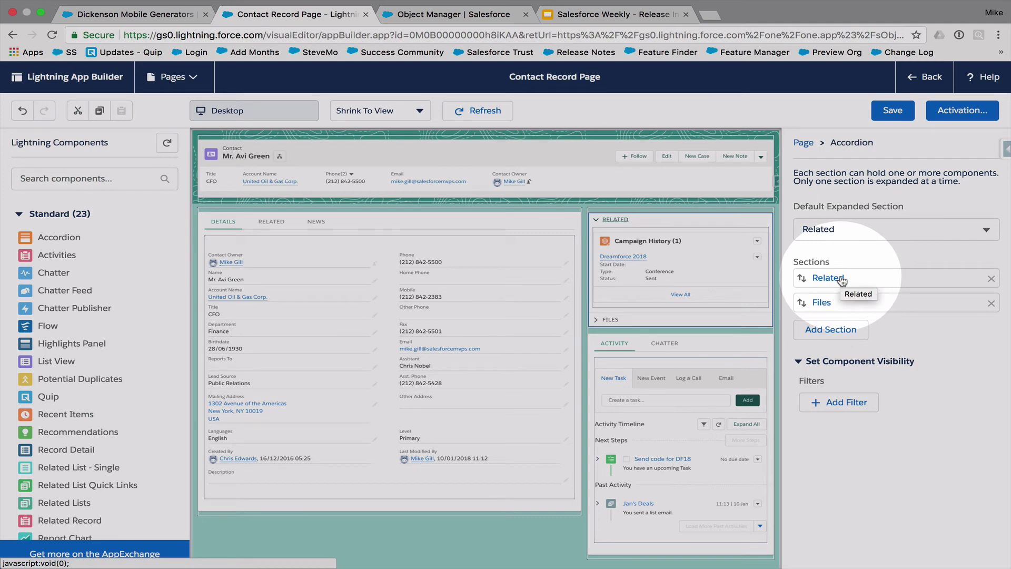
pyautogui.click(838, 329)
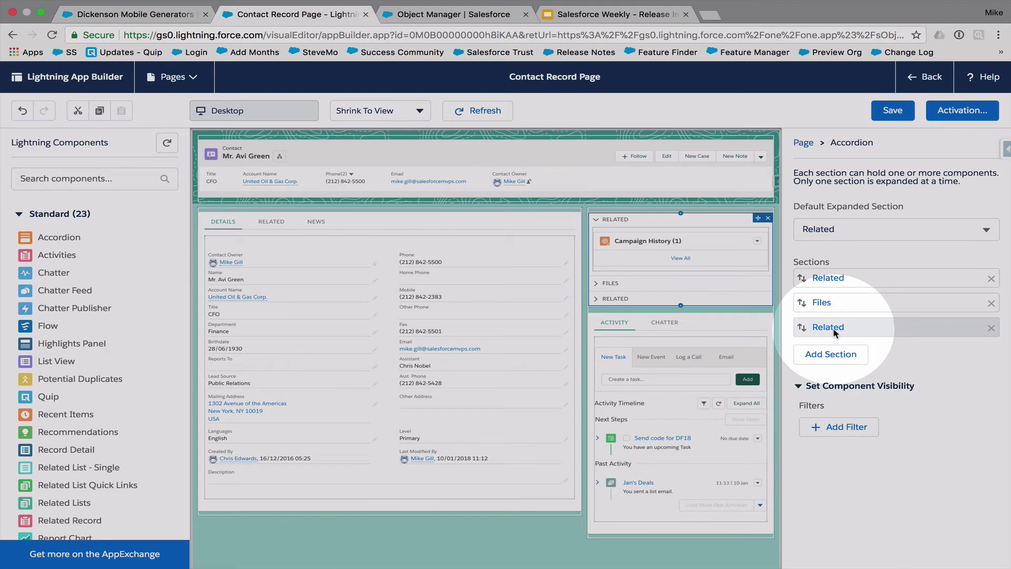
# Step: Give the Accordion's third section the custom label "My New Section"
pyautogui.click(828, 327)
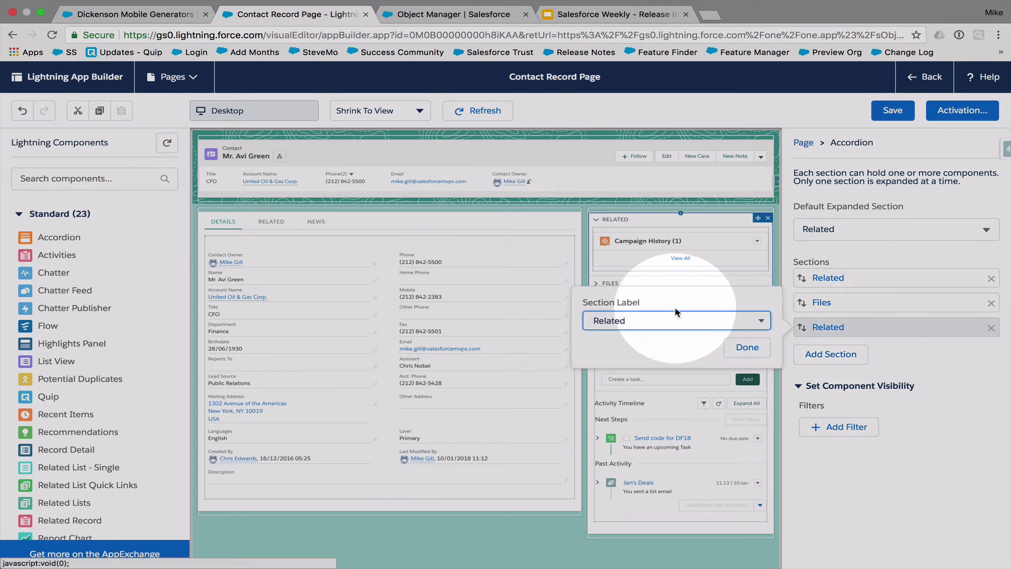
pyautogui.click(761, 321)
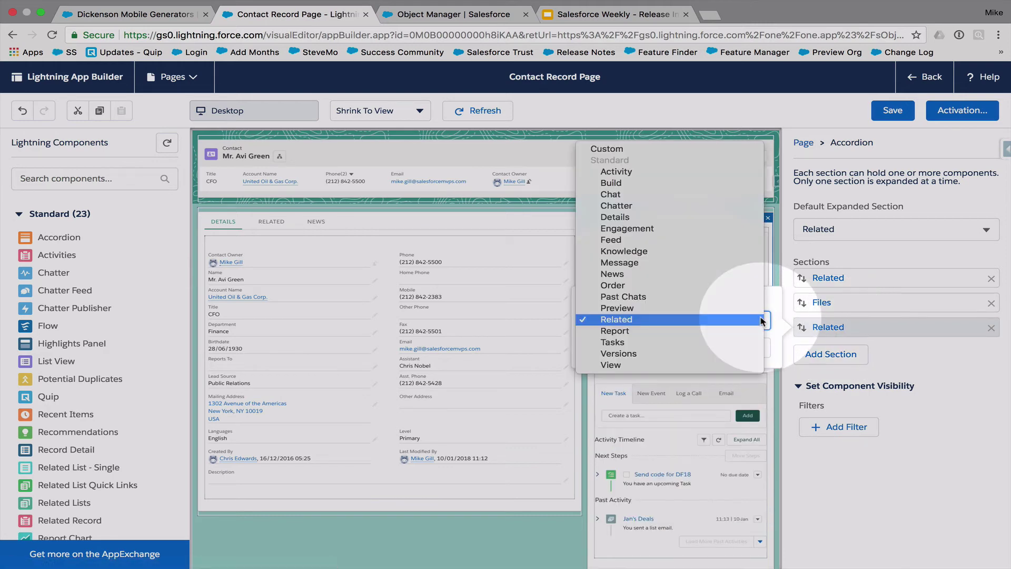
pyautogui.click(651, 149)
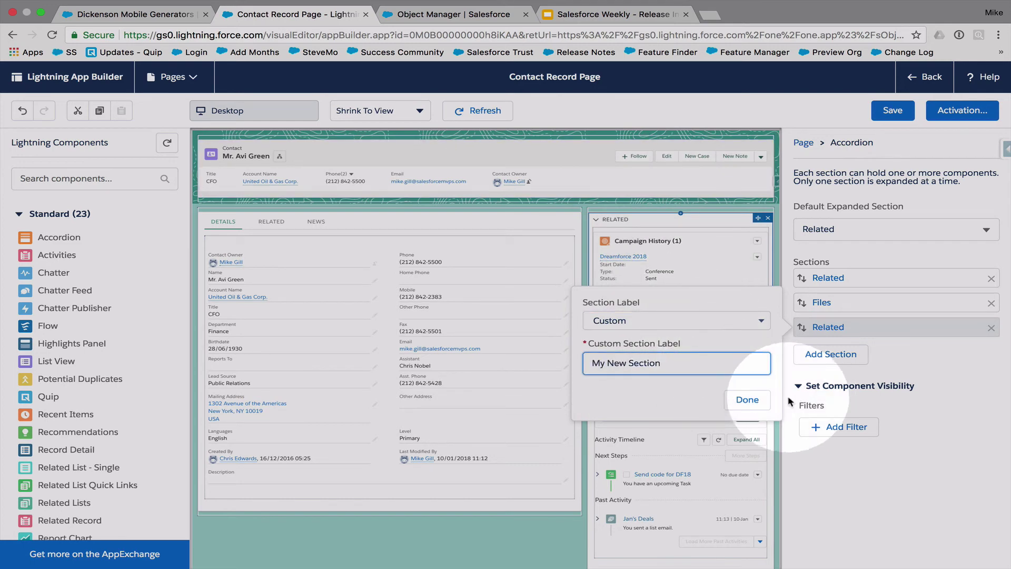
pyautogui.click(748, 399)
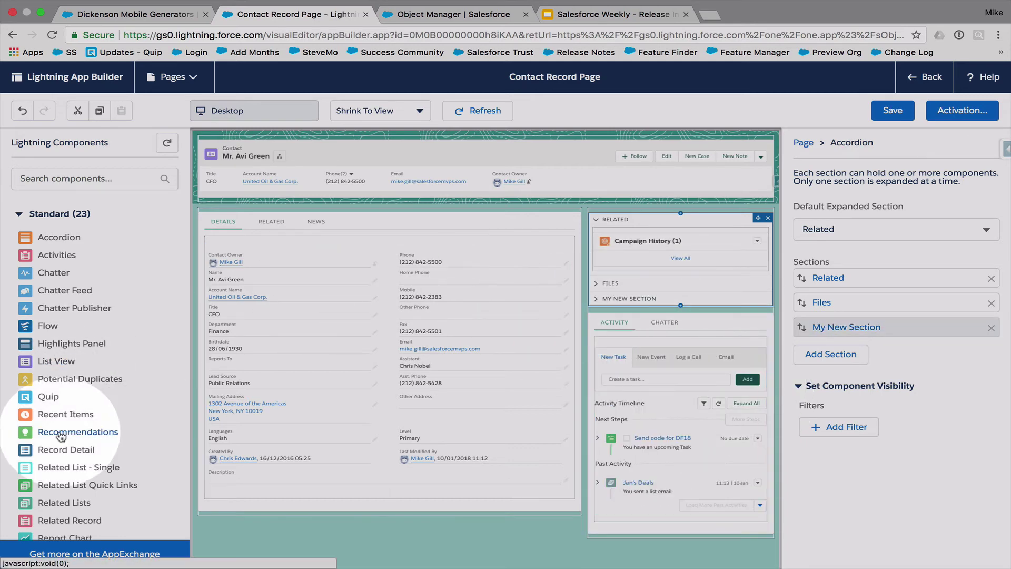
# Step: Expand My New Section, remove the misplaced Recommendations component, and place a Recent Items component inside the section
pyautogui.click(630, 298)
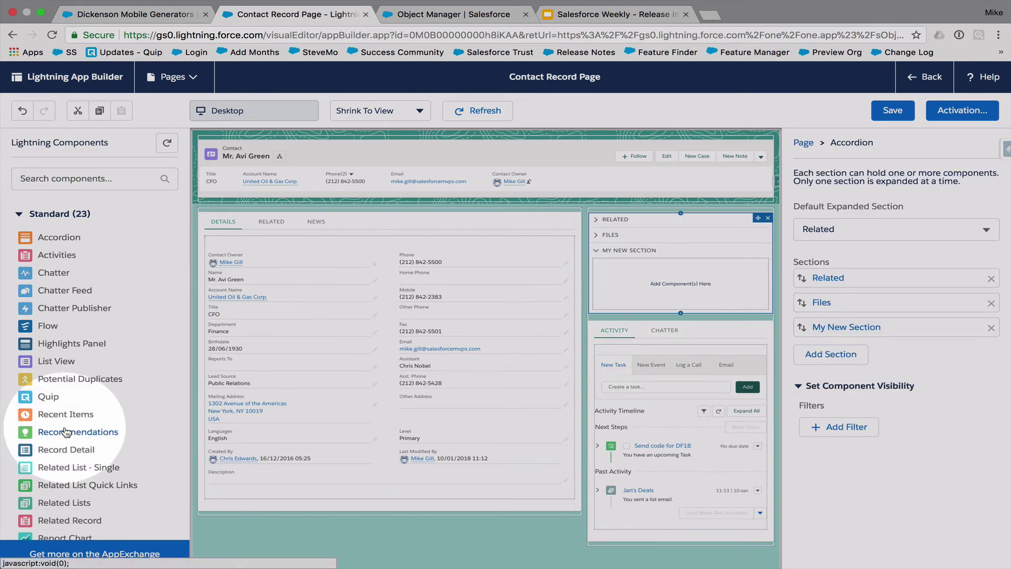
pyautogui.moveTo(66, 431); pyautogui.dragTo(485, 215)
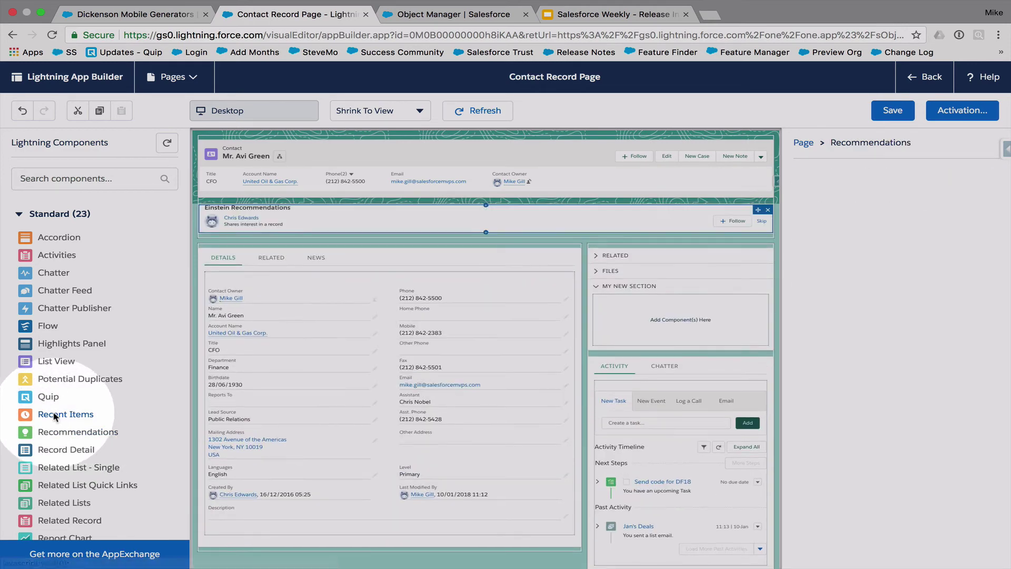
pyautogui.click(768, 209)
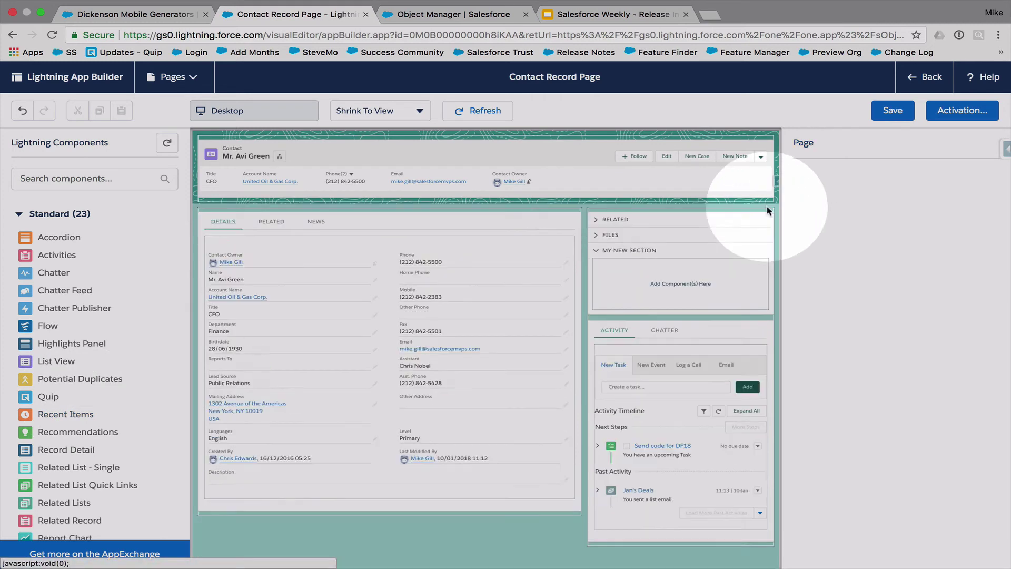
pyautogui.moveTo(66, 415); pyautogui.dragTo(654, 280)
pyautogui.click(639, 252)
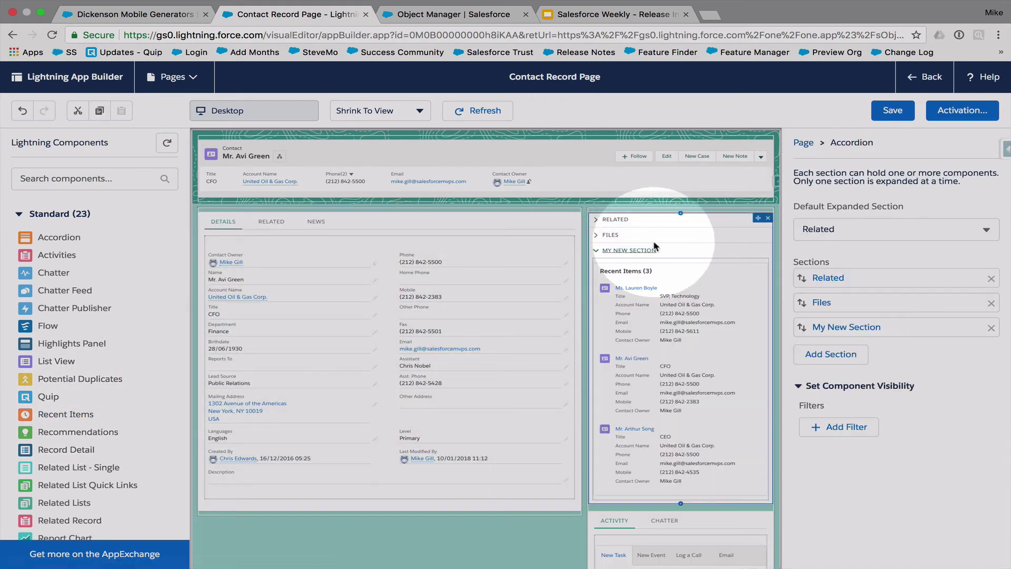
# Step: Change the custom label of My New Section to "Recent Items"
pyautogui.click(867, 329)
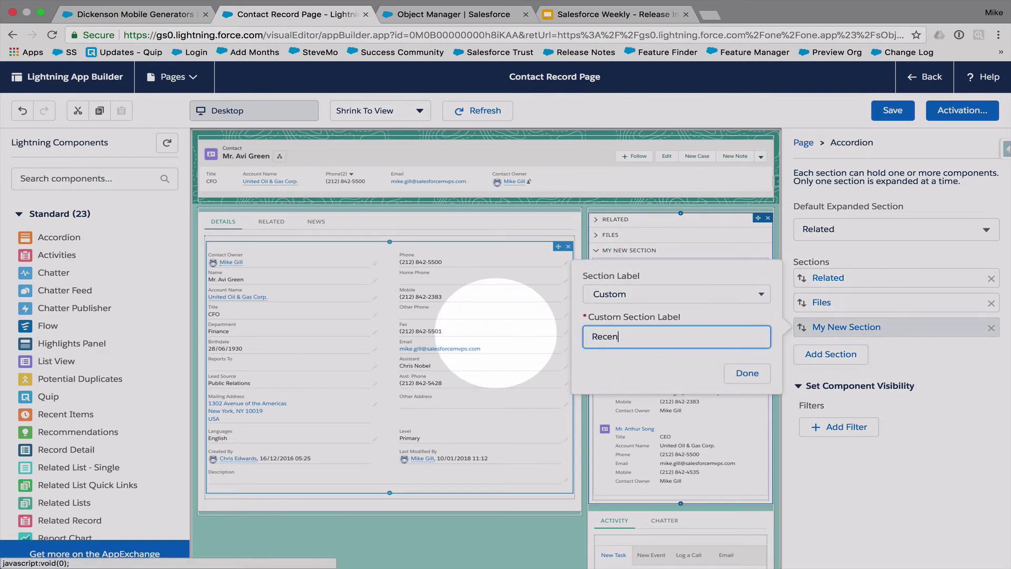
pyautogui.write('Recent Items')
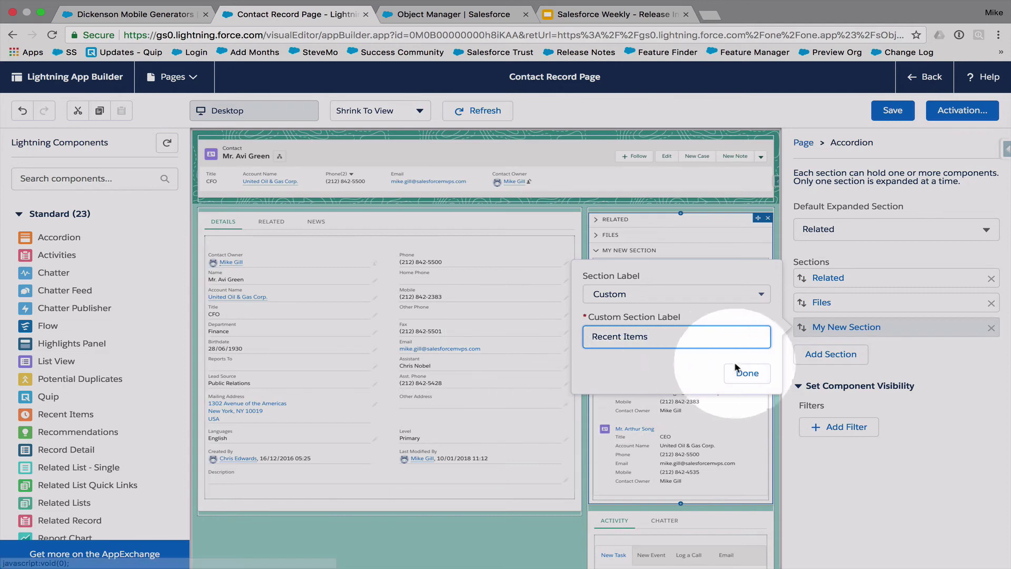
pyautogui.click(747, 373)
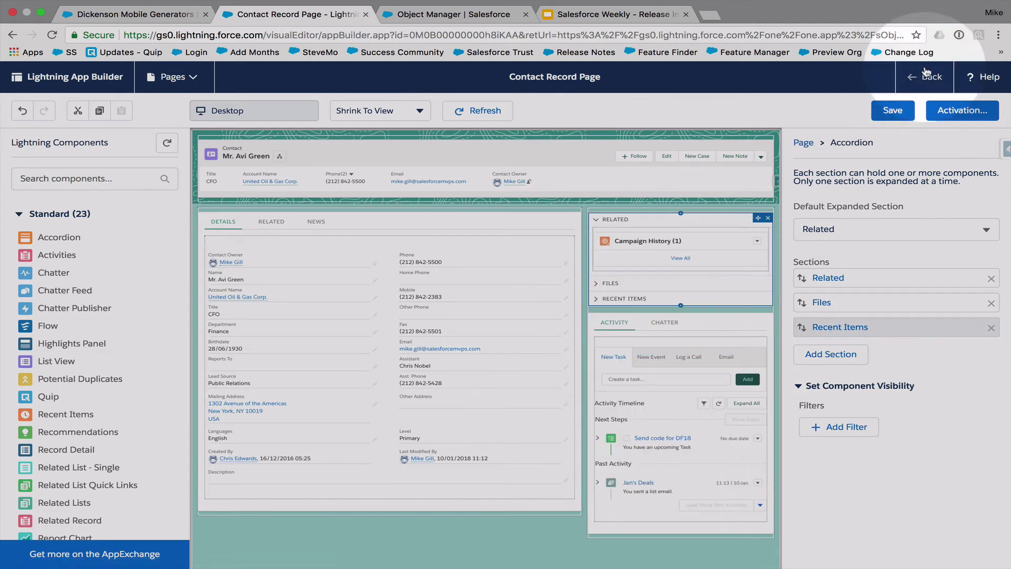
# Step: Save the Contact Record Page and return to the contact record
pyautogui.click(893, 110)
pyautogui.click(930, 79)
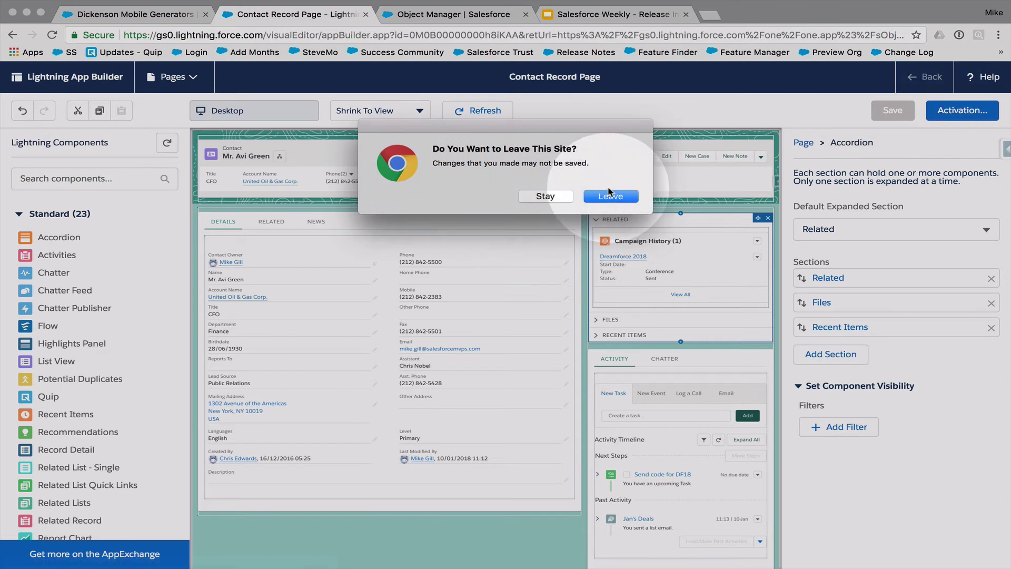
pyautogui.click(546, 196)
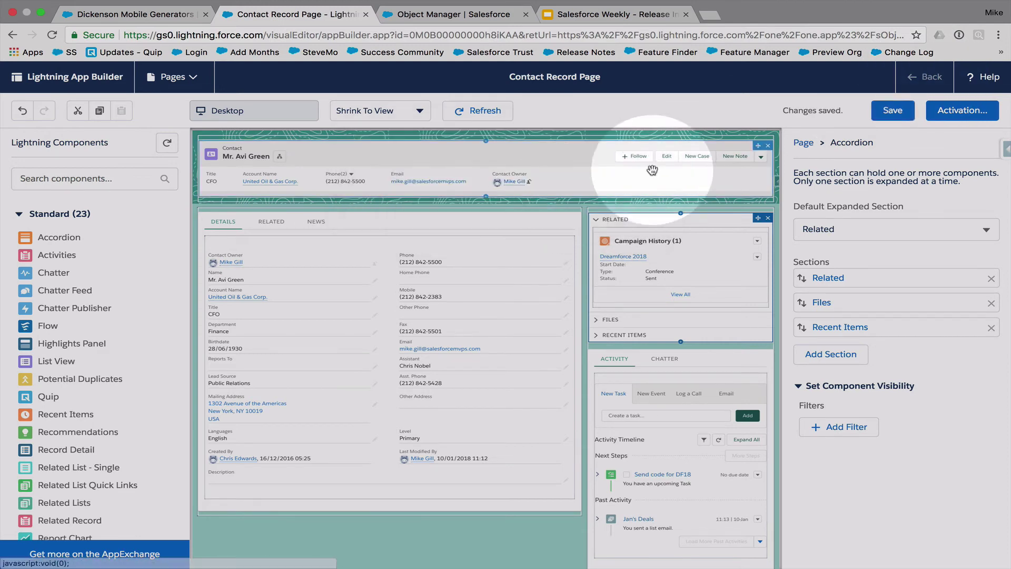
pyautogui.click(932, 79)
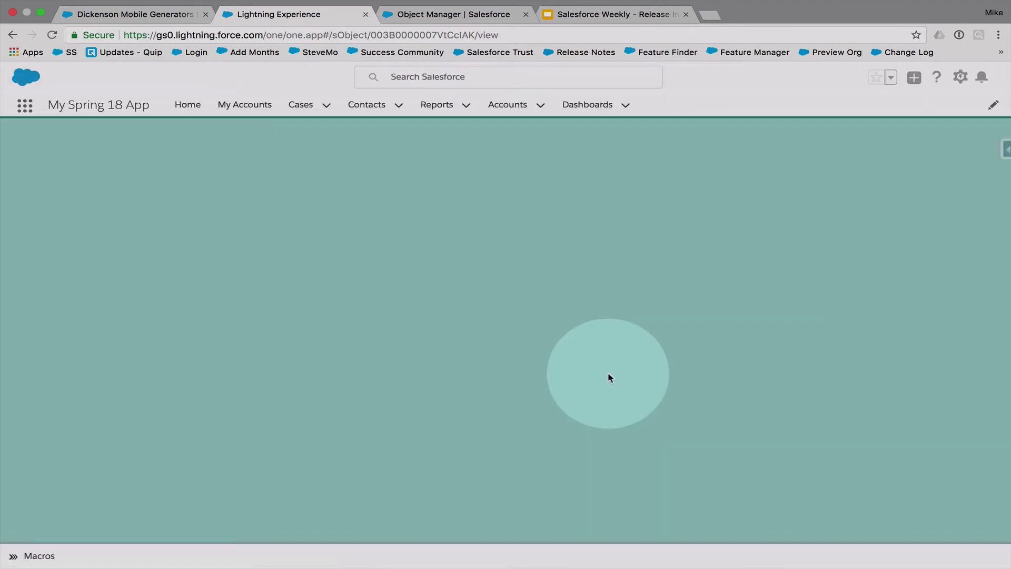
# Step: Close the Object Manager browser tab and expand the contact page's Recent Items, Files and Related accordion sections in turn
pyautogui.click(526, 27)
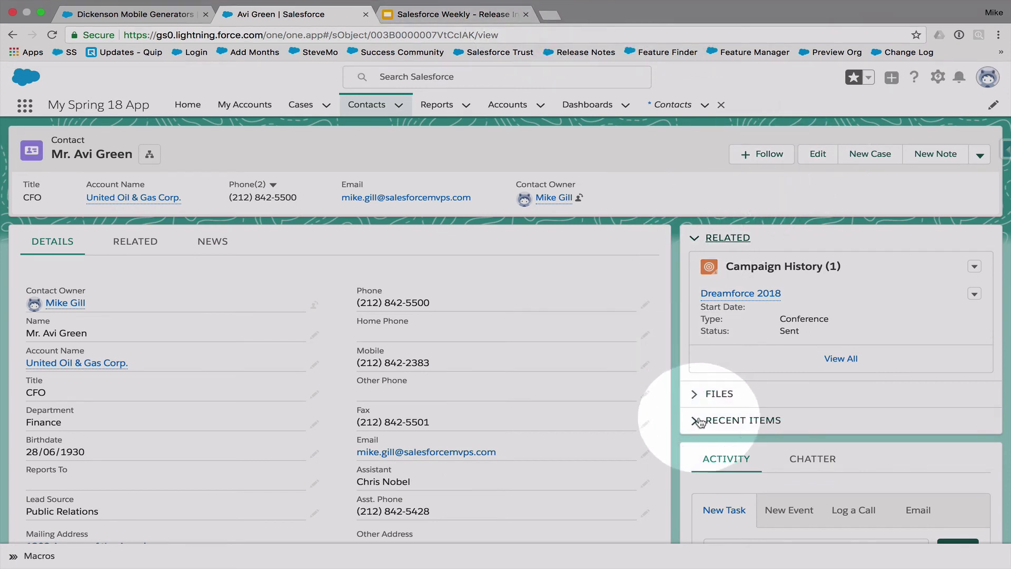
pyautogui.click(699, 421)
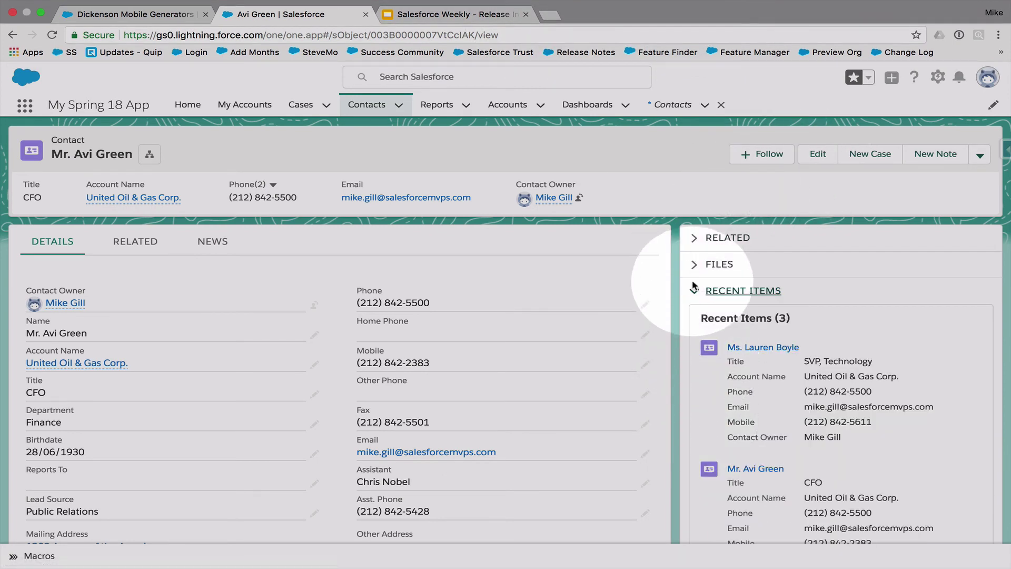
pyautogui.click(695, 264)
pyautogui.click(695, 238)
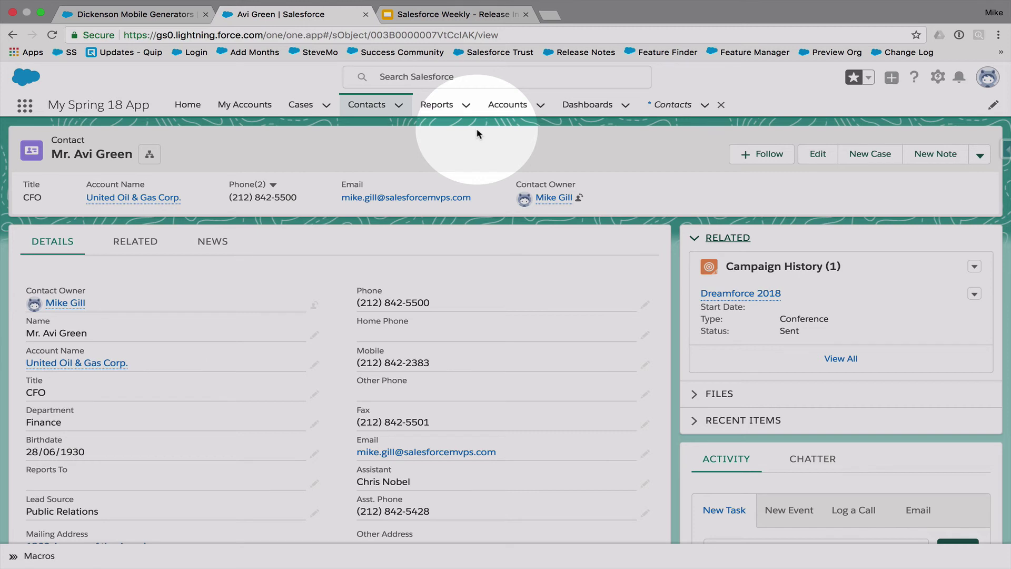
# Step: Open the United Oil & Gas Corp. account and bring up its Customer Signed Date and Estimated Renewal Date details
pyautogui.click(514, 108)
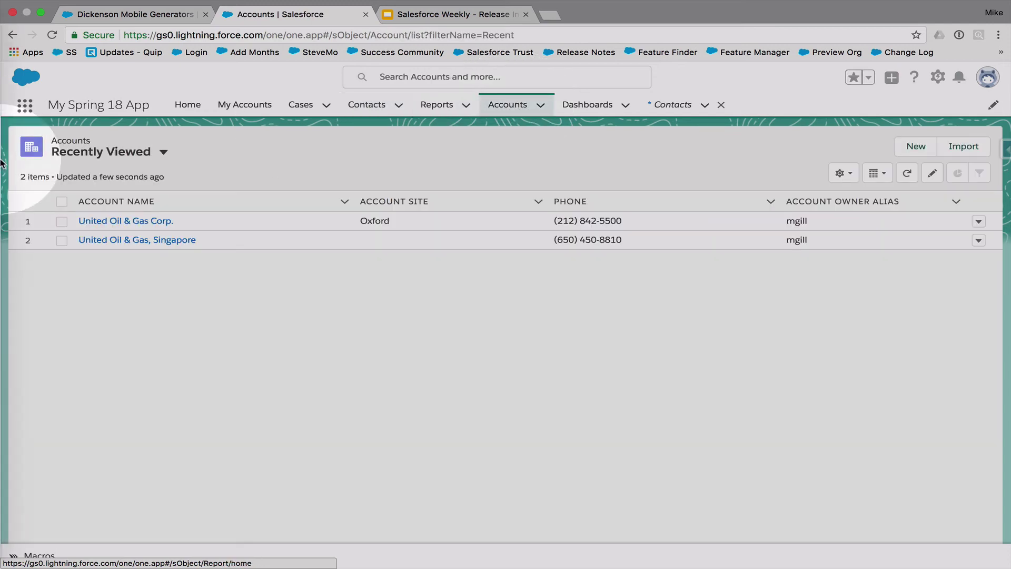
pyautogui.click(125, 221)
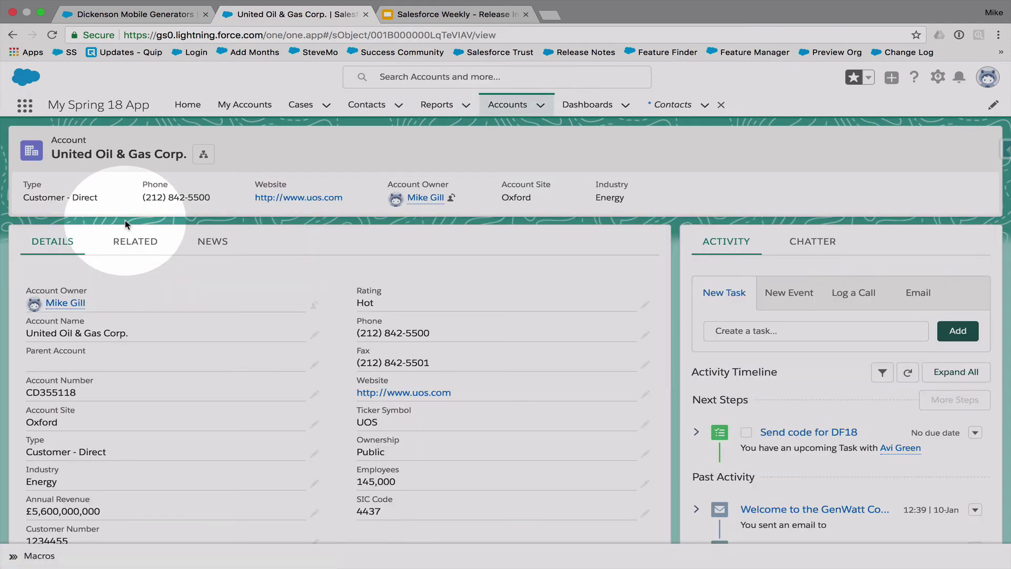
pyautogui.scroll(-5, 402, 346)
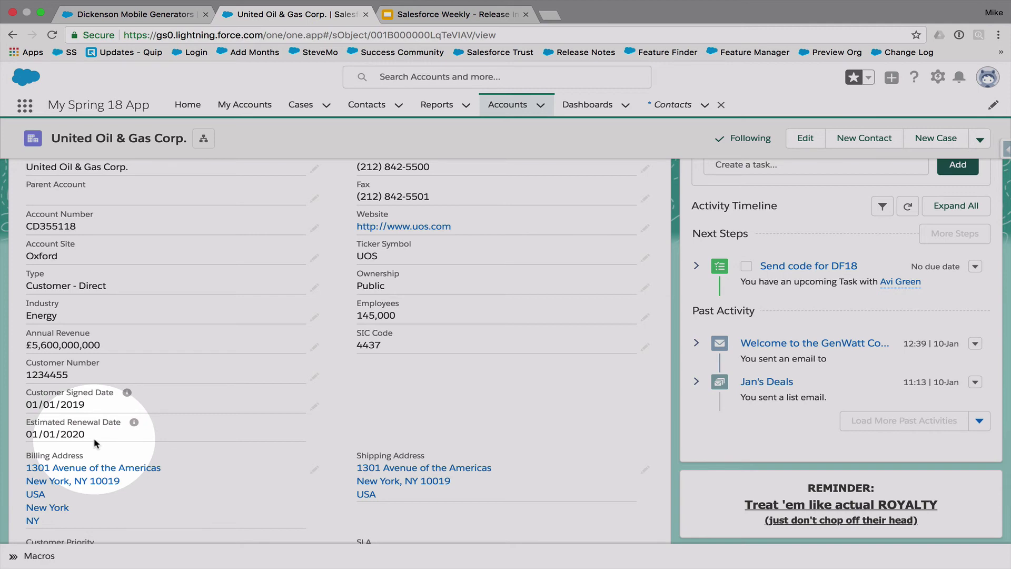
# Step: Try to change the year of the account's Customer Signed Date and save the record
pyautogui.doubleClick(69, 404)
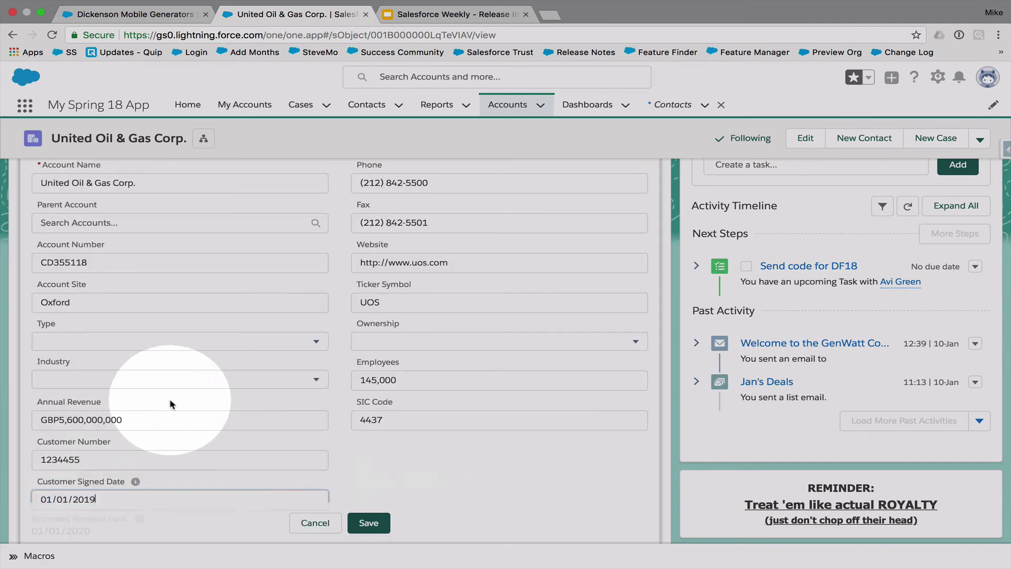
pyautogui.scroll(-3, 151, 445)
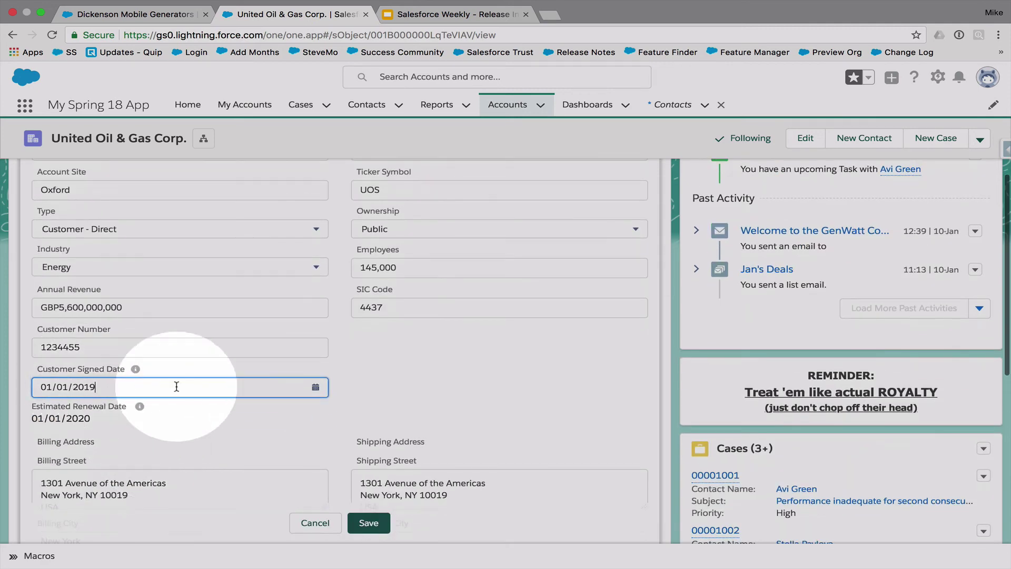
pyautogui.click(315, 387)
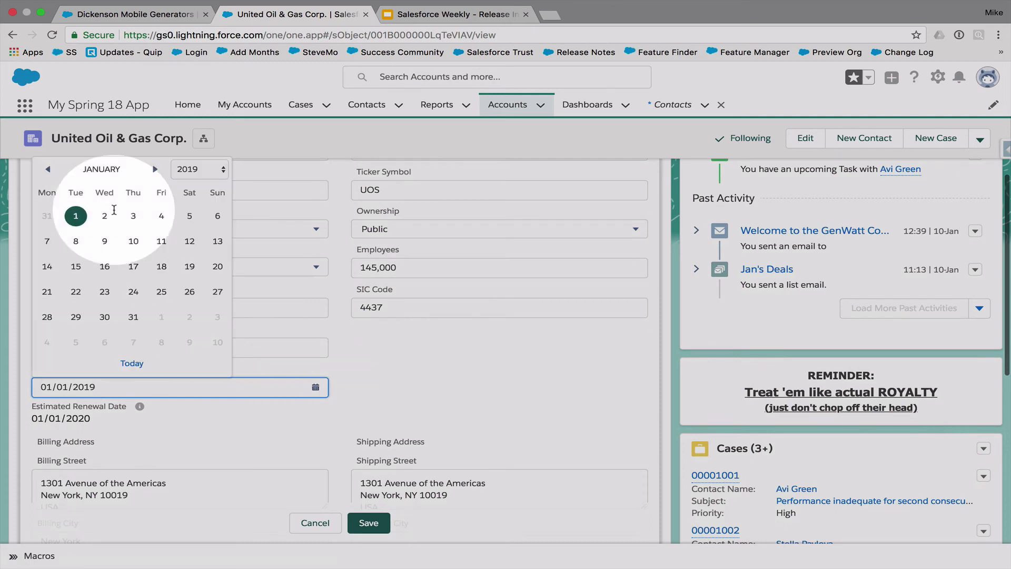
pyautogui.click(200, 169)
pyautogui.click(199, 168)
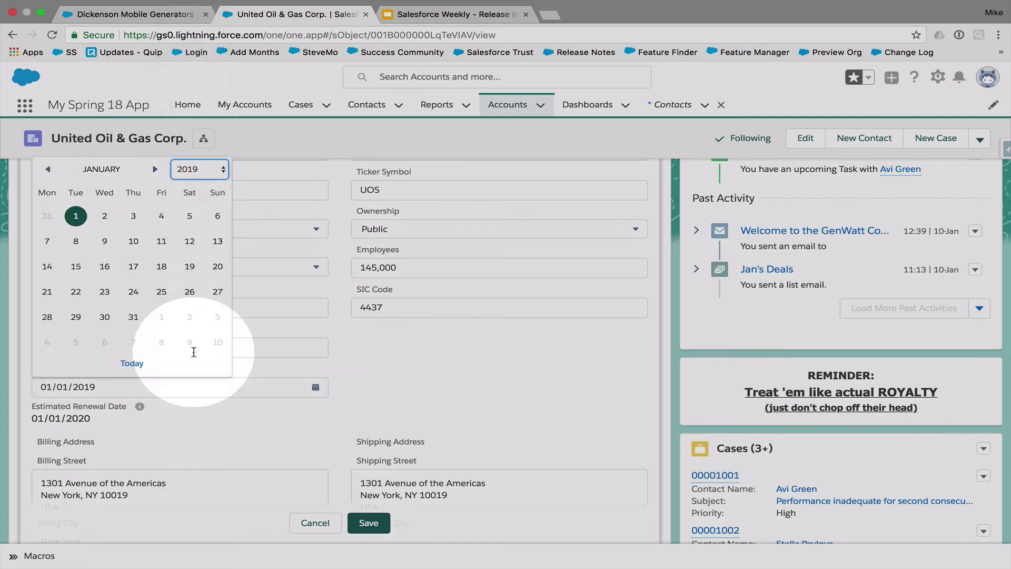
pyautogui.click(377, 526)
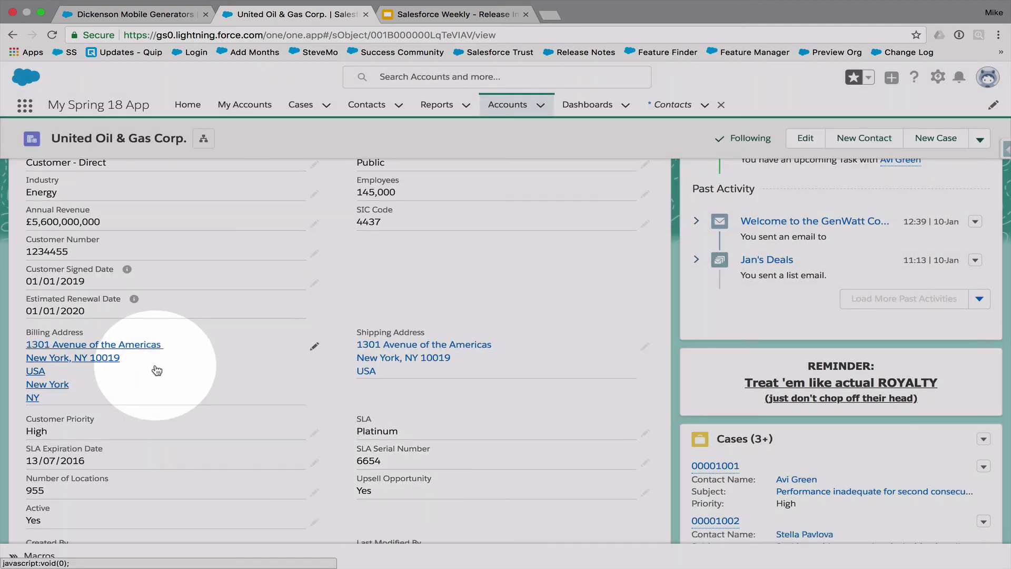
# Step: Set the account's Customer Signed Date to 02/01/2018 and save the record
pyautogui.scroll(-3, 157, 370)
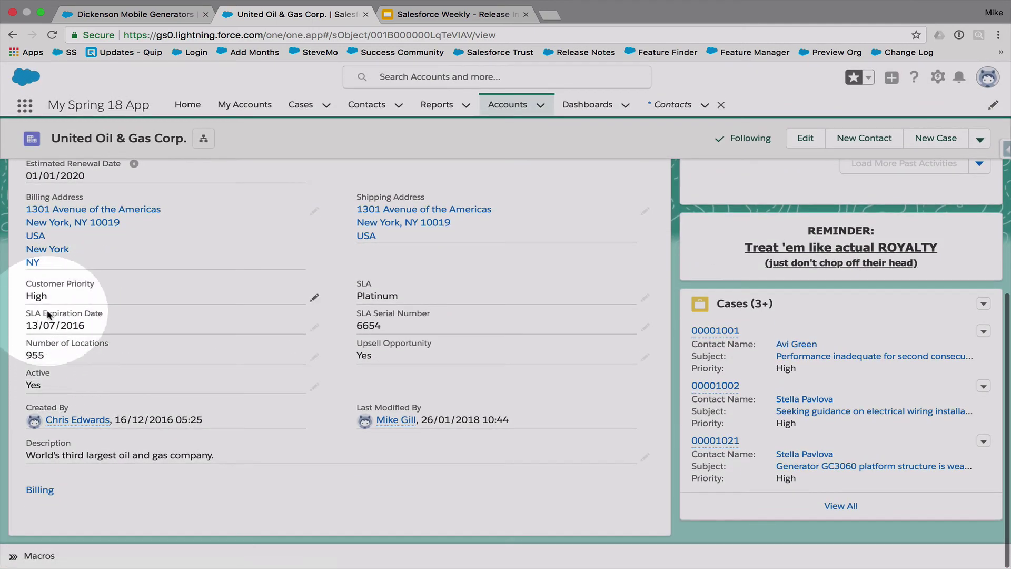
pyautogui.scroll(4, 79, 369)
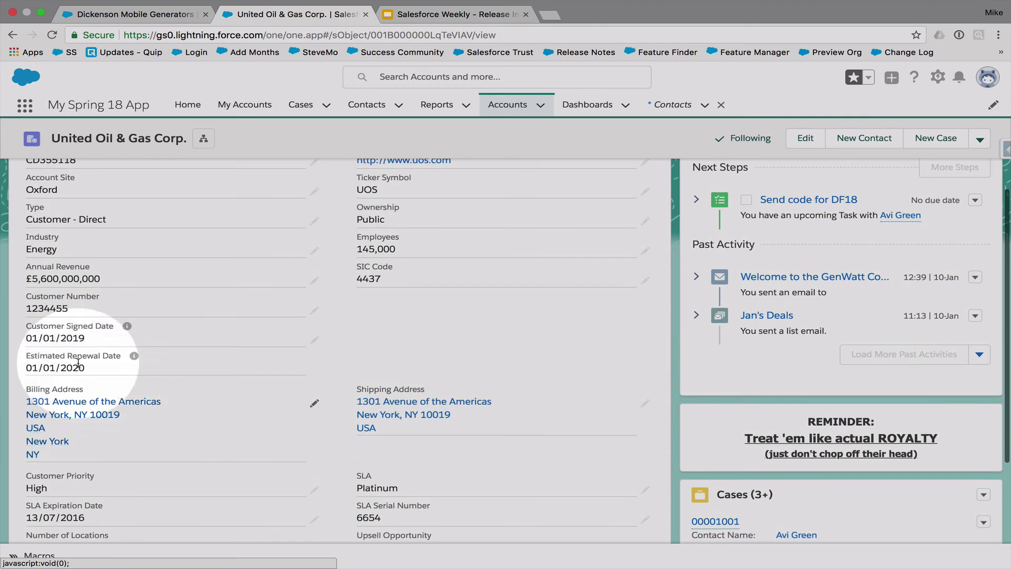
pyautogui.click(315, 340)
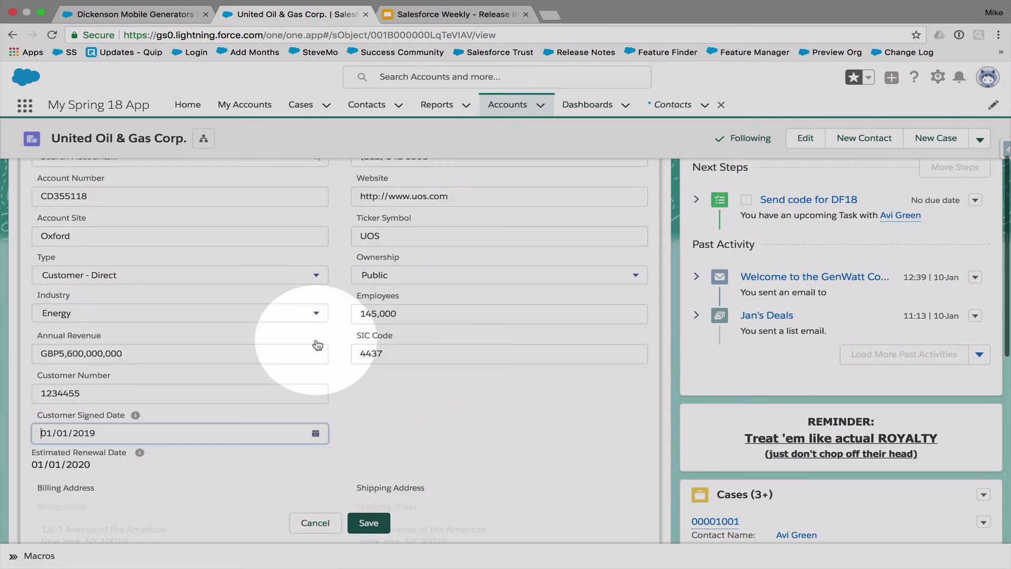
pyautogui.click(315, 436)
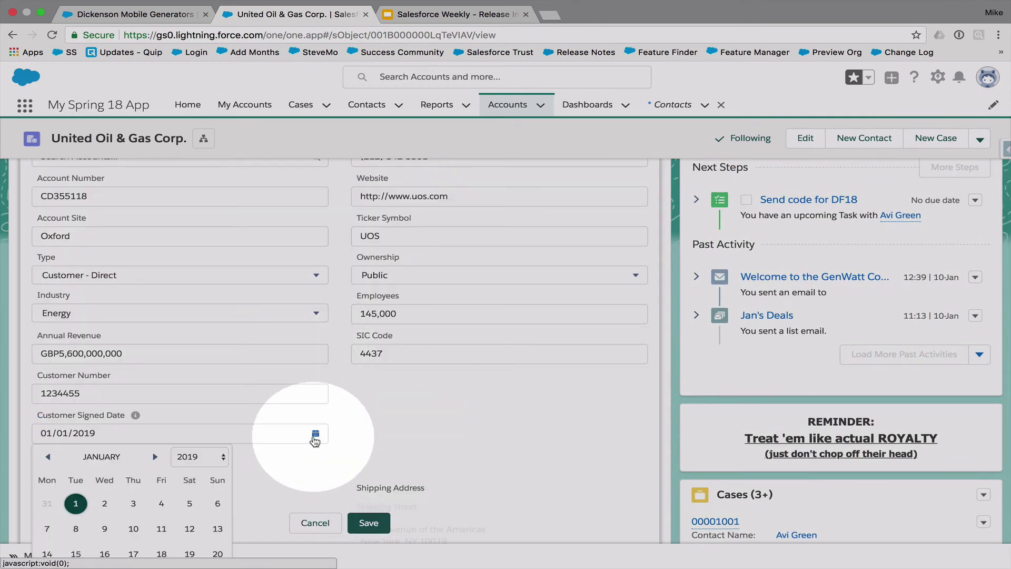
pyautogui.click(198, 457)
pyautogui.click(199, 448)
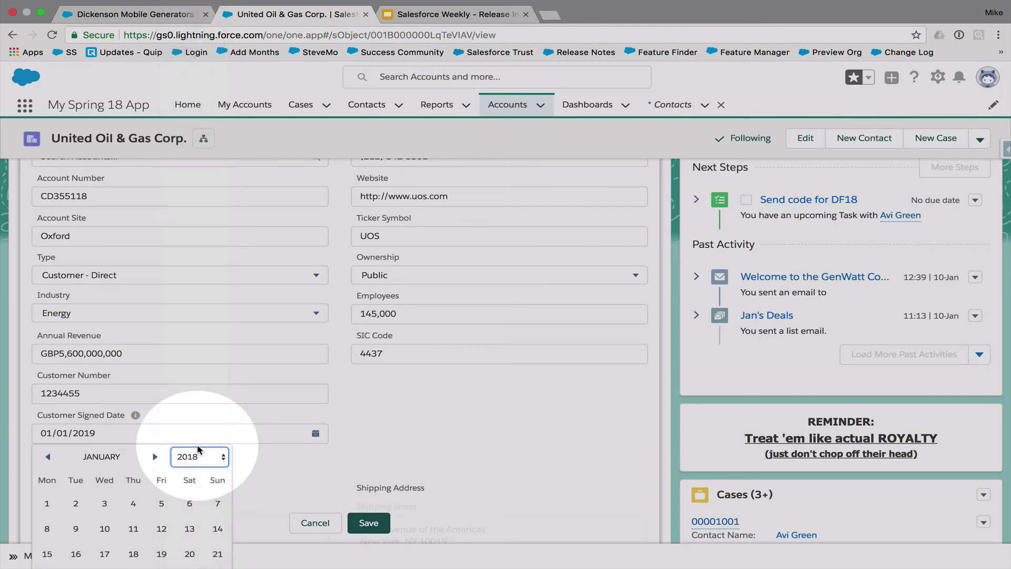
pyautogui.click(75, 503)
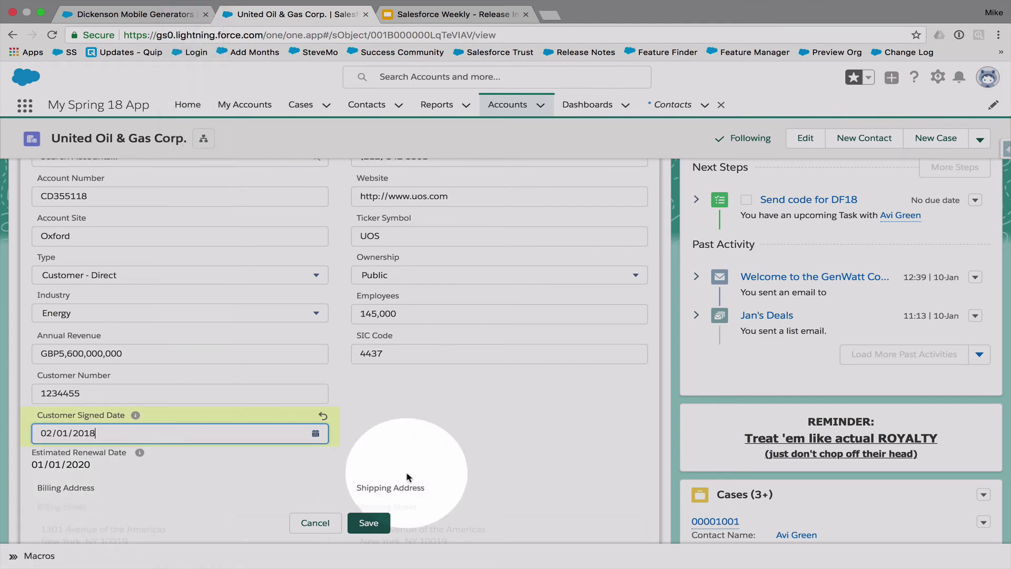
pyautogui.click(369, 523)
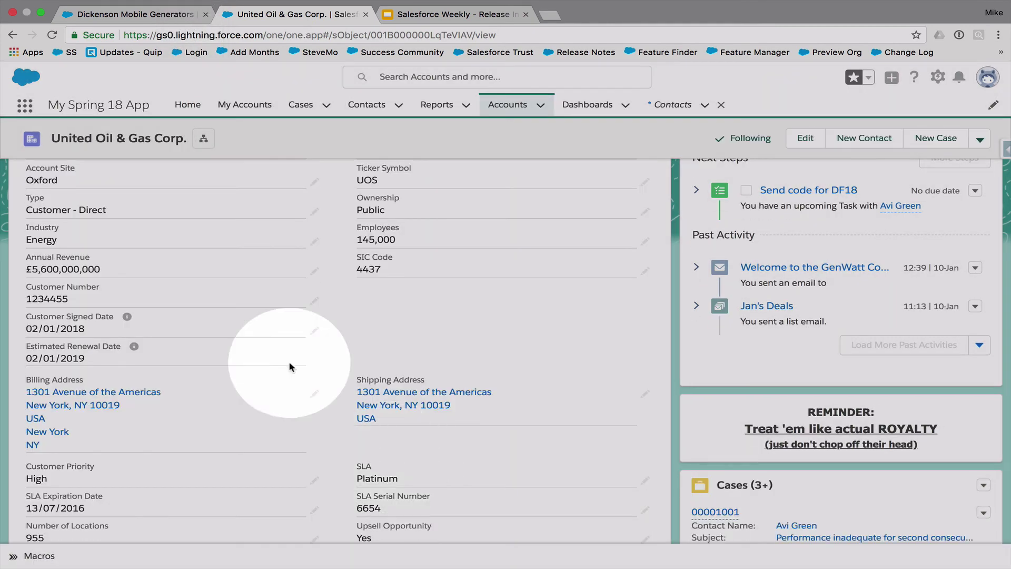
# Step: Look over the saved account's details and open the Setup home page in a new tab
pyautogui.scroll(-4, 230, 293)
pyautogui.scroll(5, 232, 296)
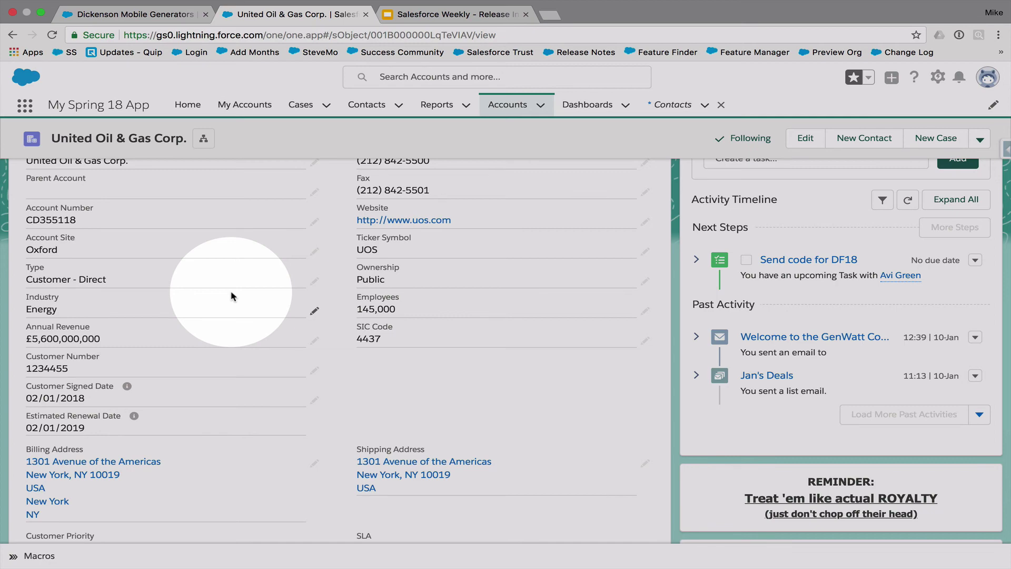
pyautogui.scroll(3, 379, 319)
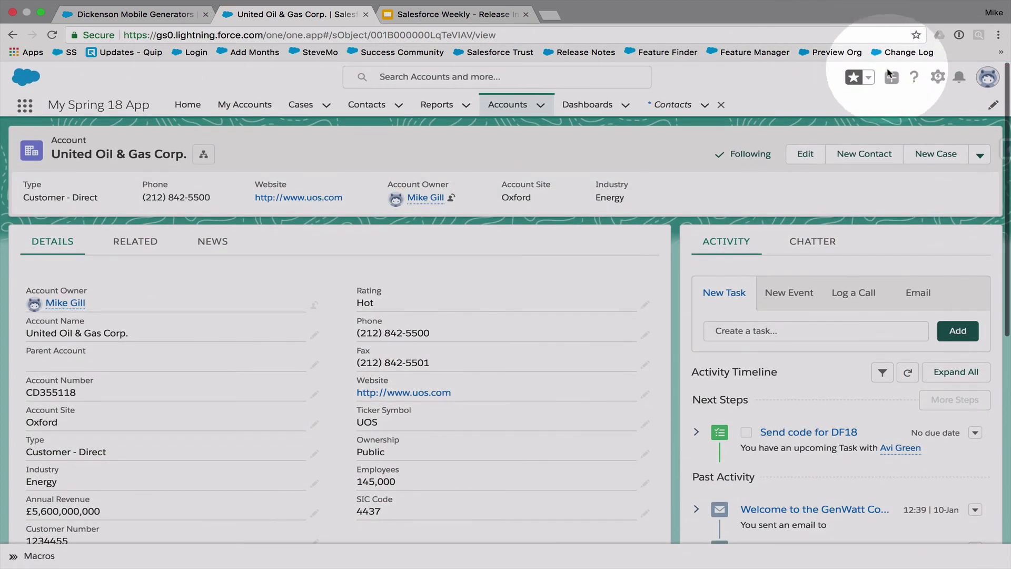
pyautogui.click(937, 77)
pyautogui.click(899, 114)
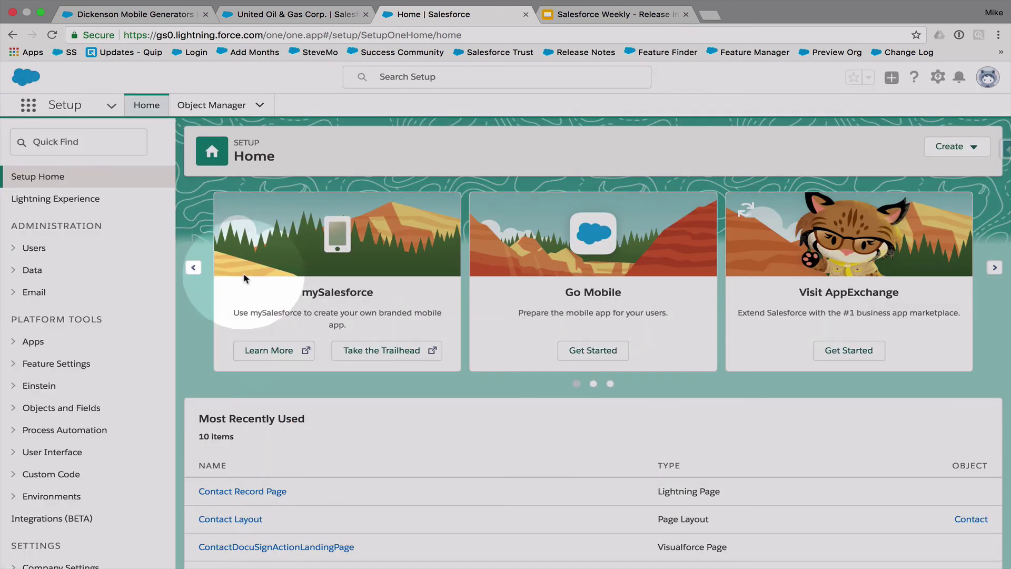
# Step: Open the definition of the Account object's Estimated Renewal Date custom field from the object's fields and relationships
pyautogui.click(214, 105)
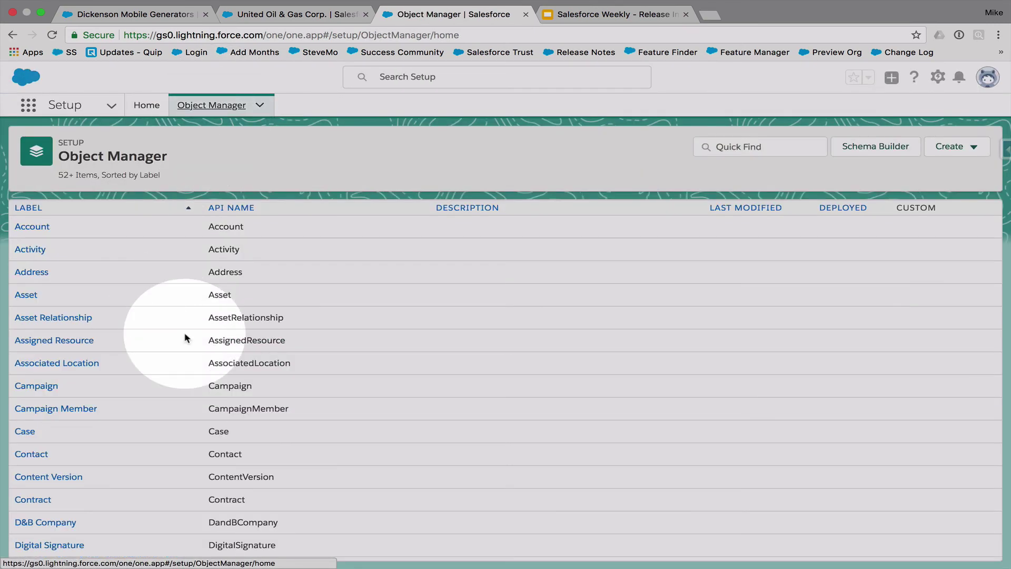
pyautogui.click(33, 226)
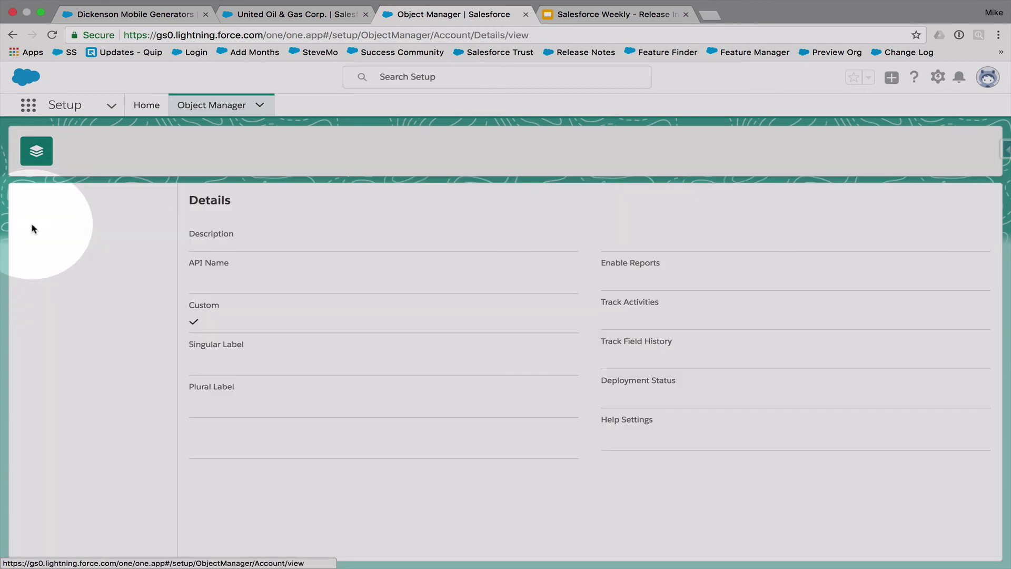
pyautogui.click(59, 230)
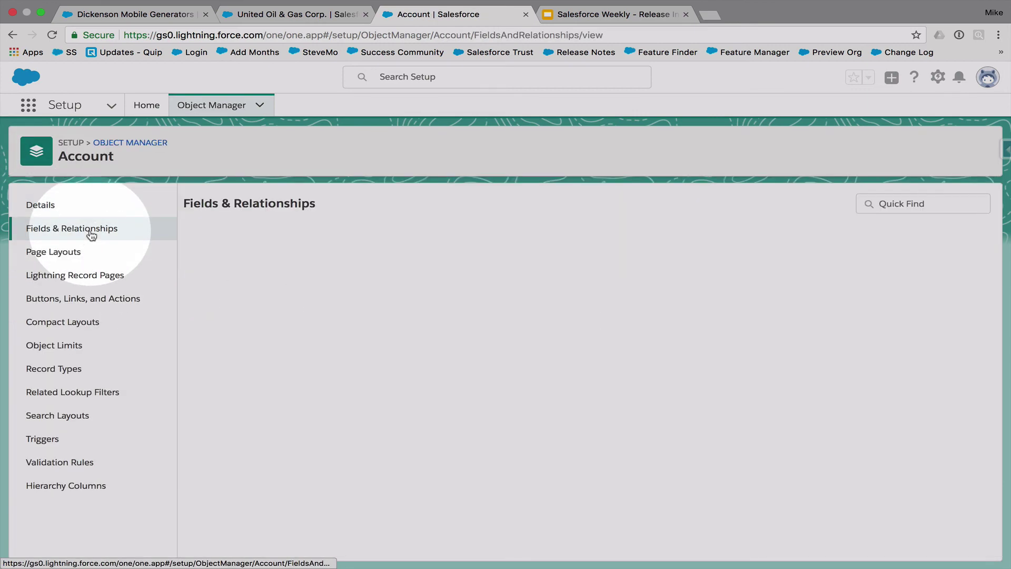
pyautogui.scroll(-10, 393, 361)
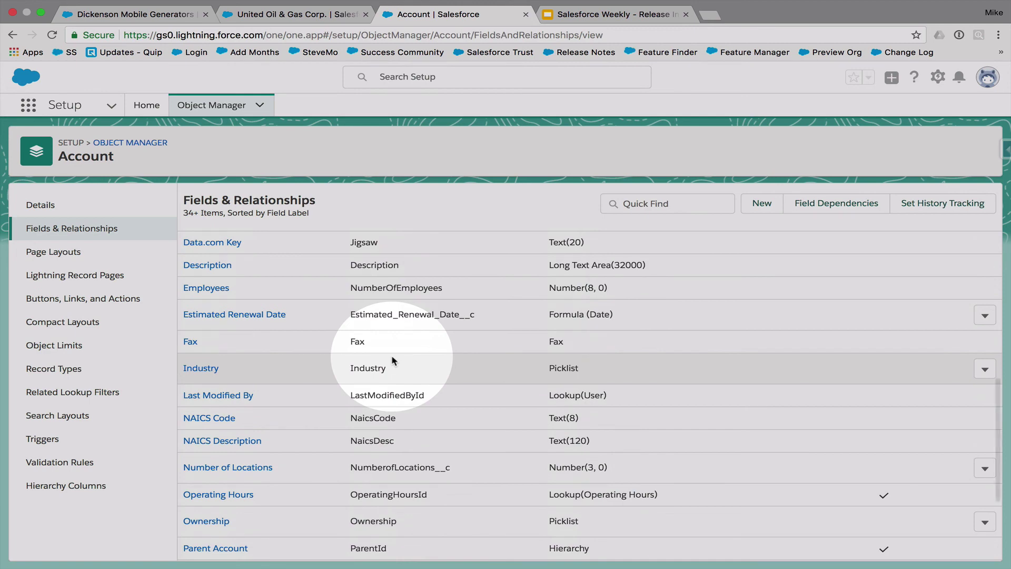
pyautogui.click(253, 317)
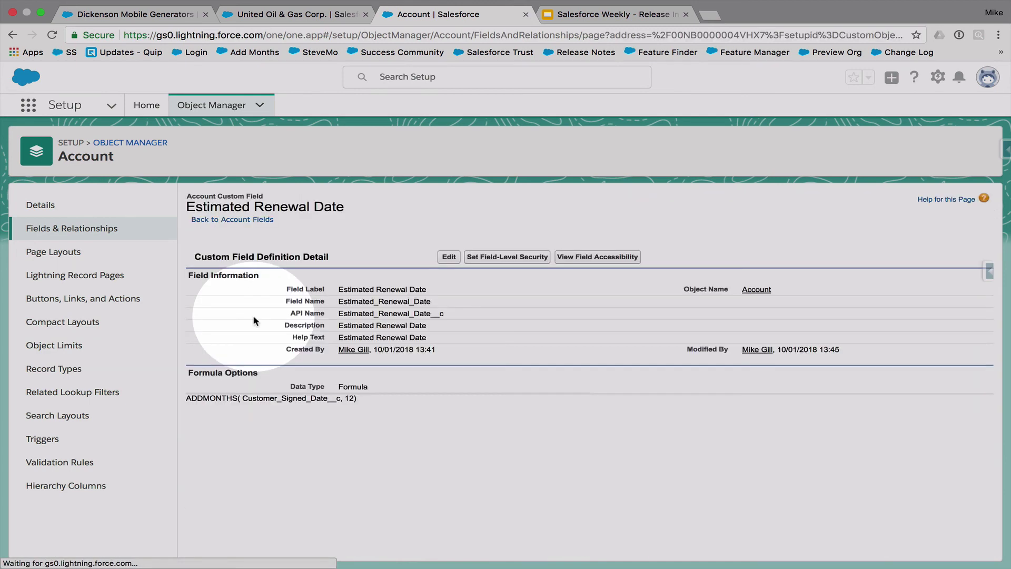
# Step: Open the Estimated Renewal Date field for editing and examine the month argument of its ADDMONTHS formula
pyautogui.click(449, 257)
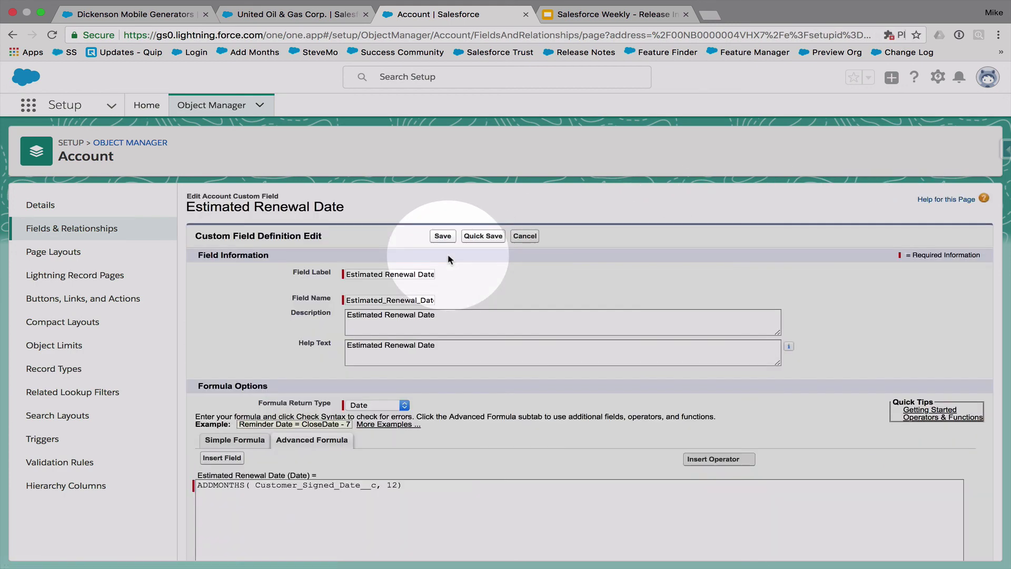
pyautogui.scroll(-1, 464, 497)
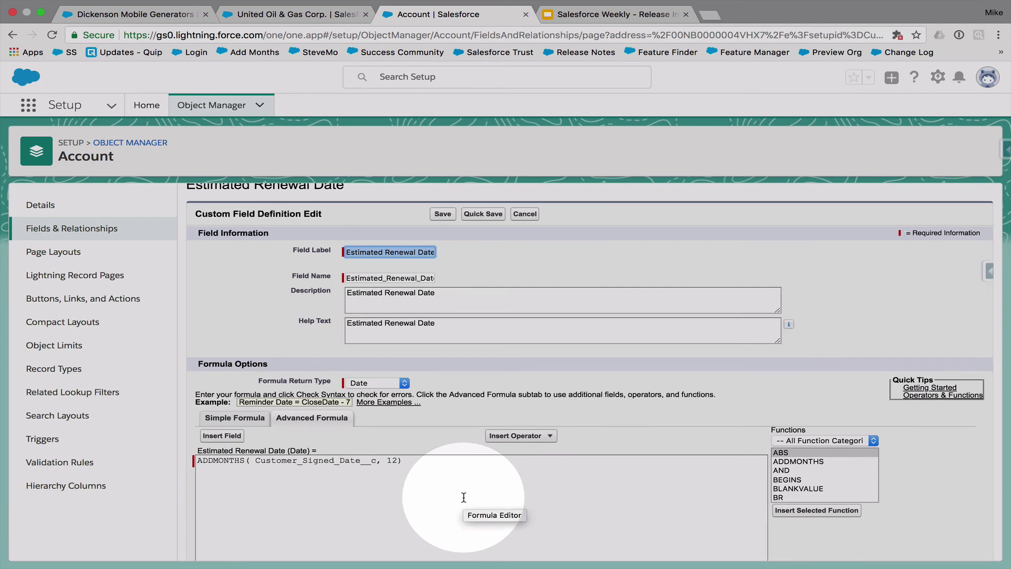
pyautogui.scroll(-1, 463, 498)
pyautogui.click(384, 436)
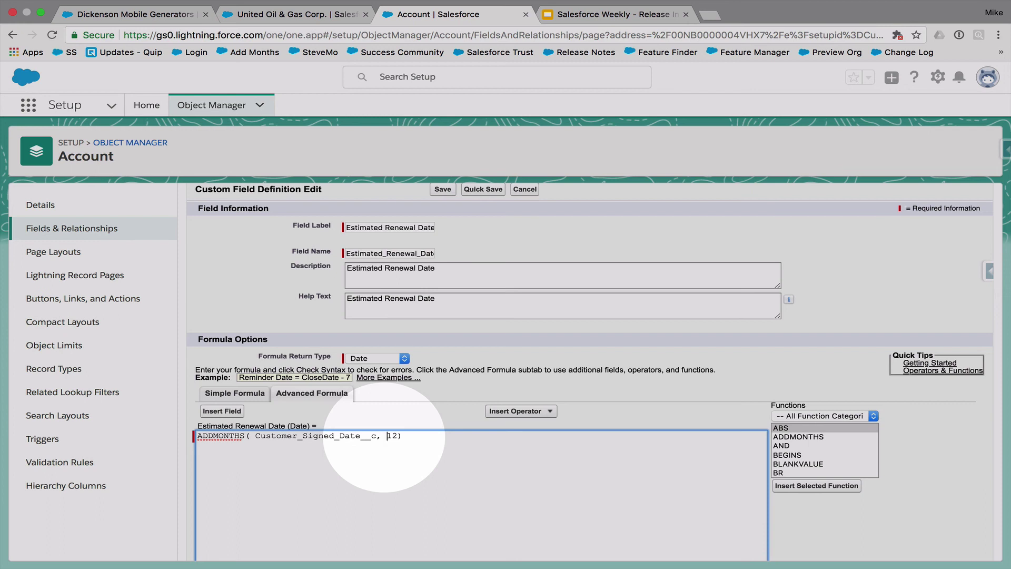
# Step: Open the bookmarked community answer on adding years to a date in a new tab and examine its leap-year formula
pyautogui.keyDown('super'); pyautogui.click(320, 52); pyautogui.keyUp('super')
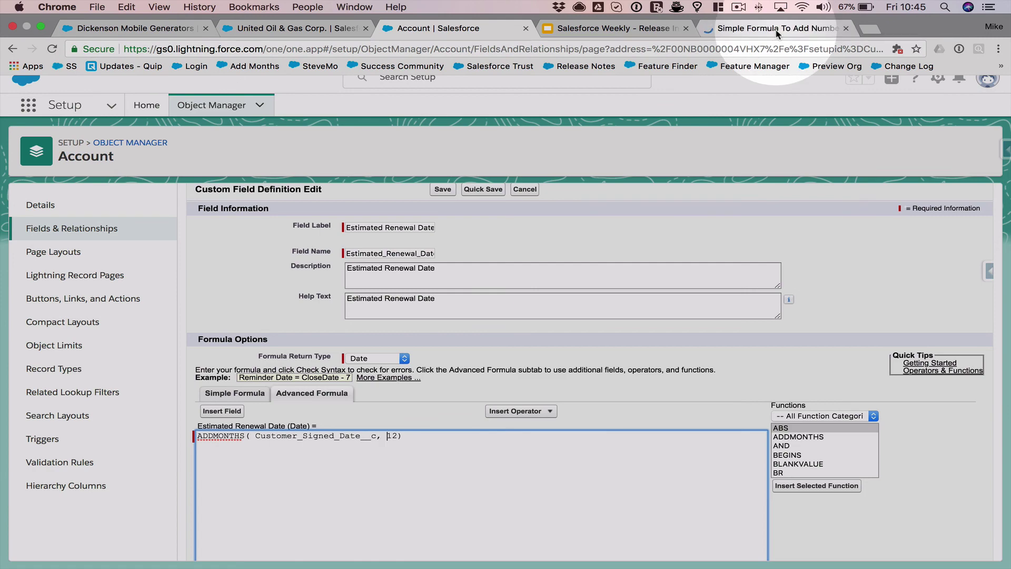
pyautogui.click(727, 29)
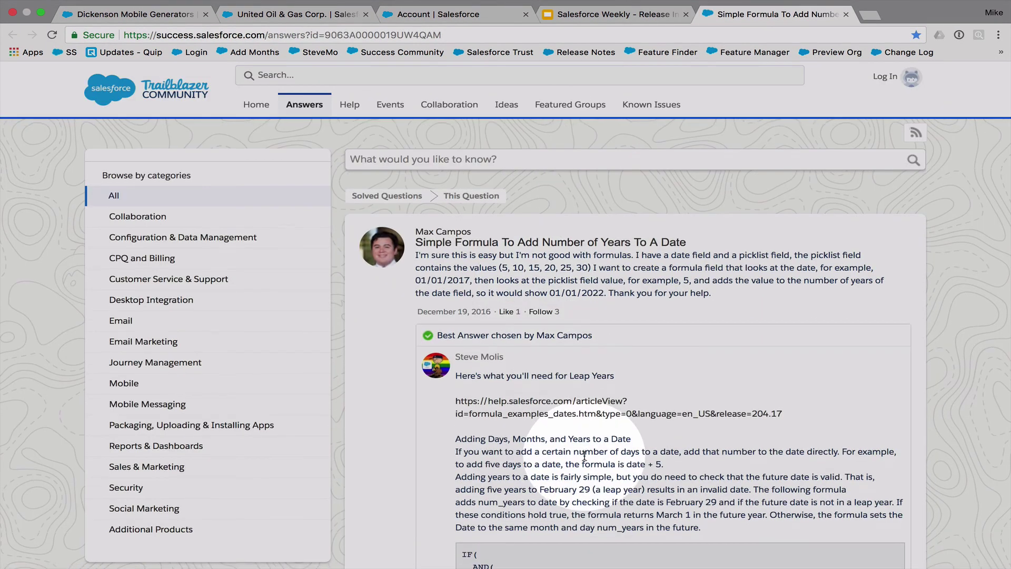
pyautogui.scroll(-5, 584, 443)
pyautogui.scroll(-2, 585, 456)
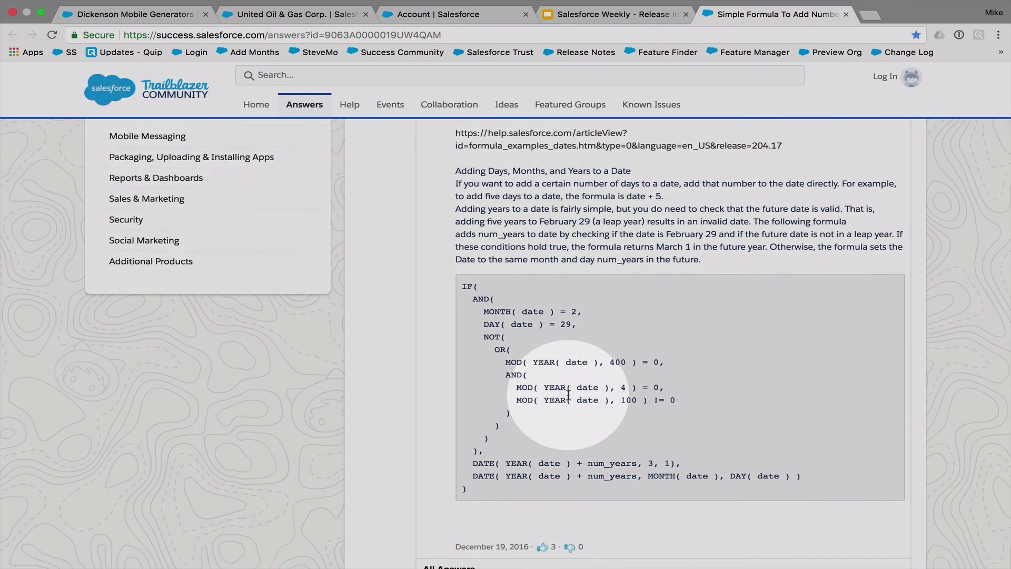
pyautogui.scroll(-5, 569, 395)
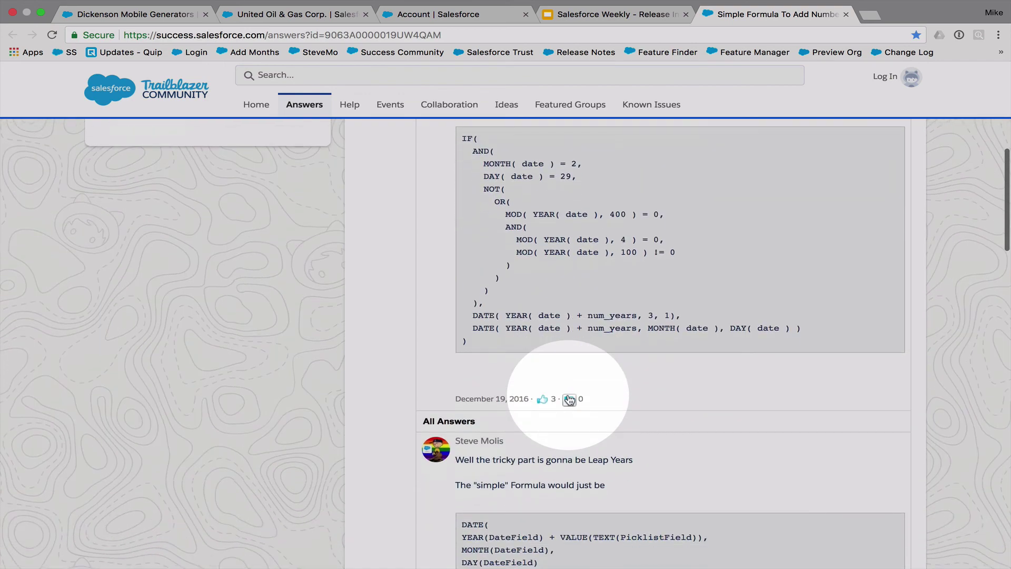
pyautogui.scroll(1, 568, 399)
pyautogui.scroll(6, 569, 399)
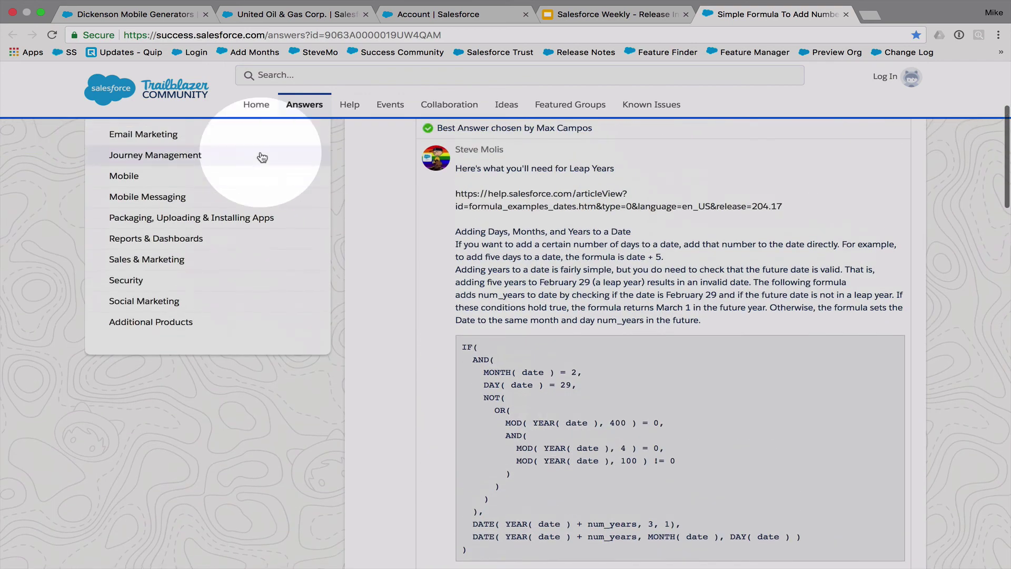
# Step: Open the bookmarked Add Months community idea in a new tab and read through its comments and workaround formulas
pyautogui.keyDown('super'); pyautogui.click(256, 52); pyautogui.keyUp('super')
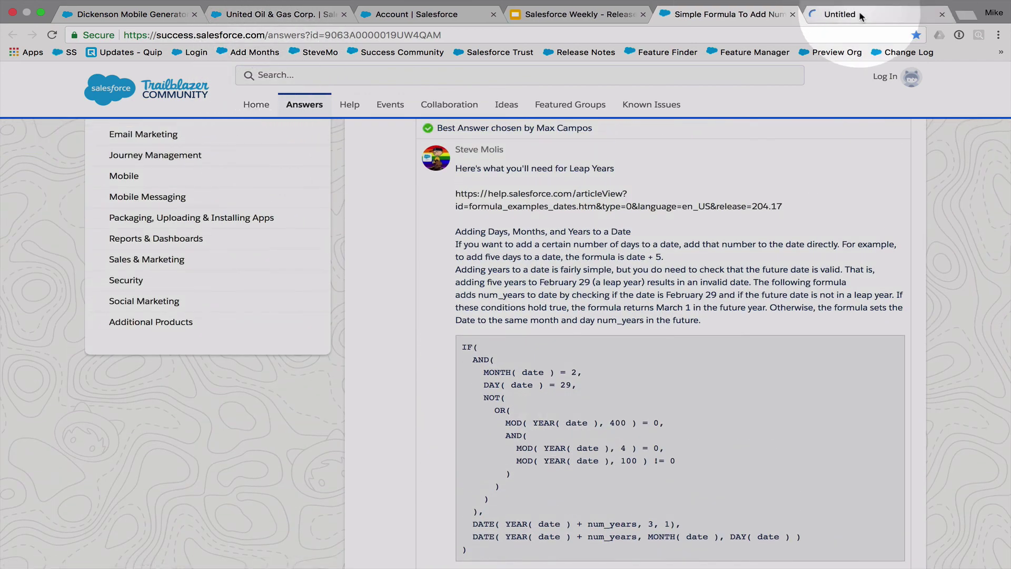
pyautogui.click(859, 14)
pyautogui.scroll(-20, 501, 327)
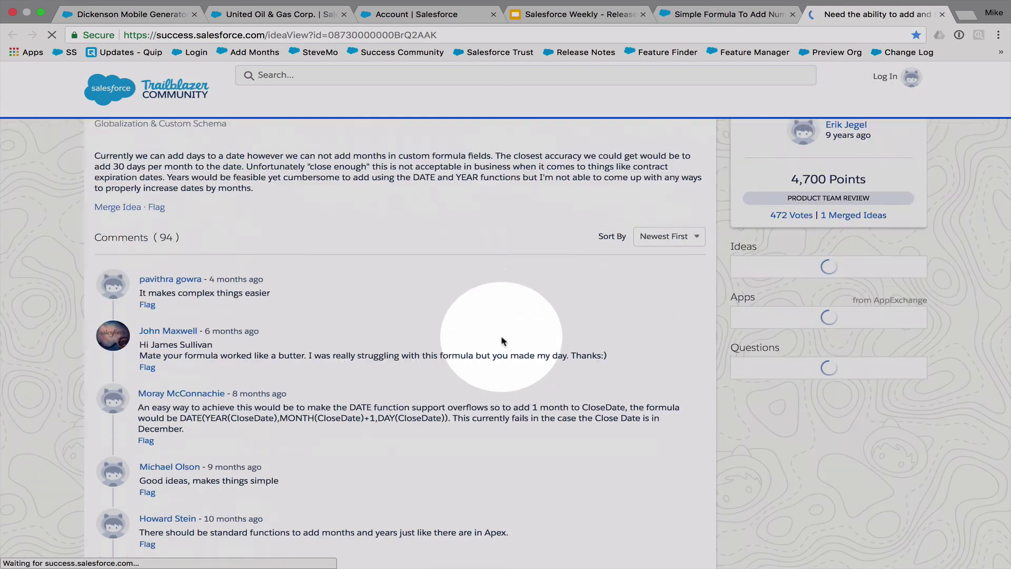
pyautogui.scroll(3, 501, 341)
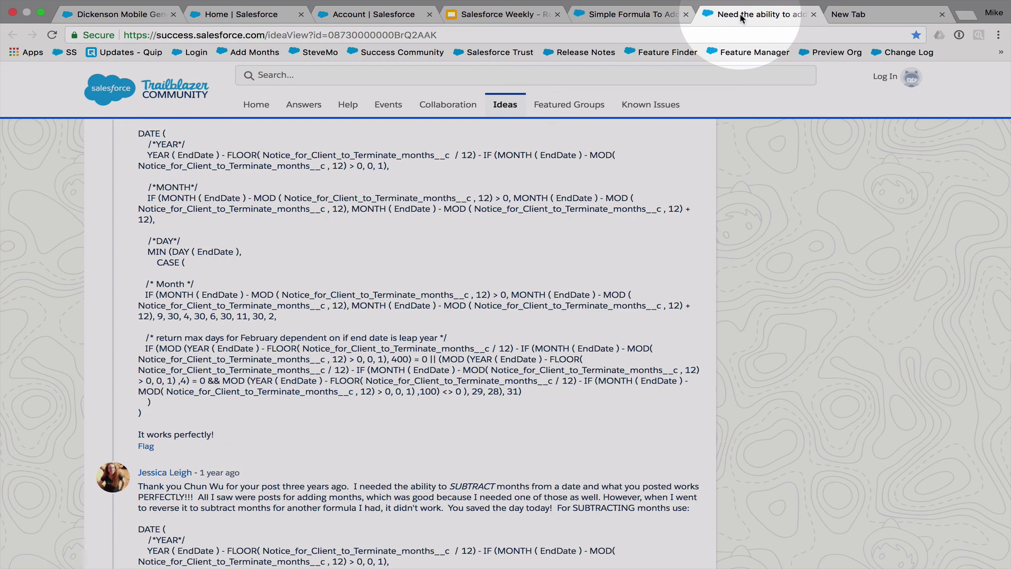
# Step: Return to My Spring 18 App and add the Standard Feature Manager Dashboards folder to the favorites from all dashboard folders
pyautogui.click(247, 24)
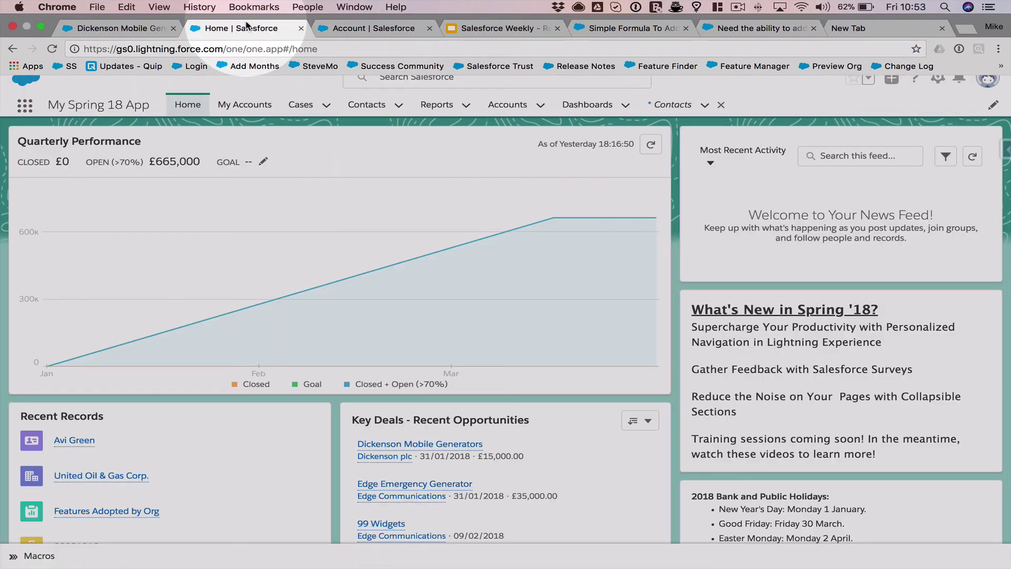
pyautogui.click(585, 107)
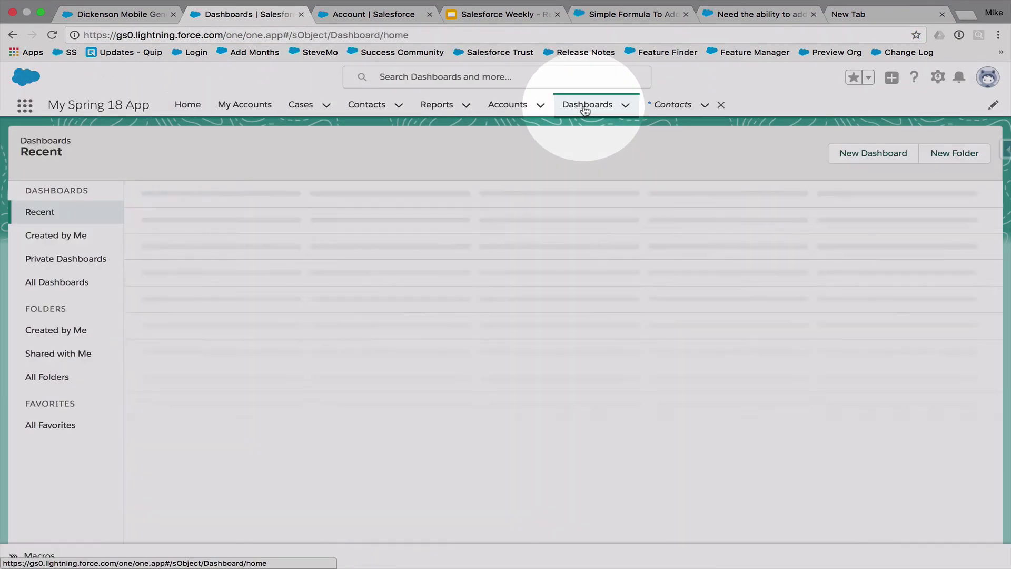
pyautogui.click(68, 375)
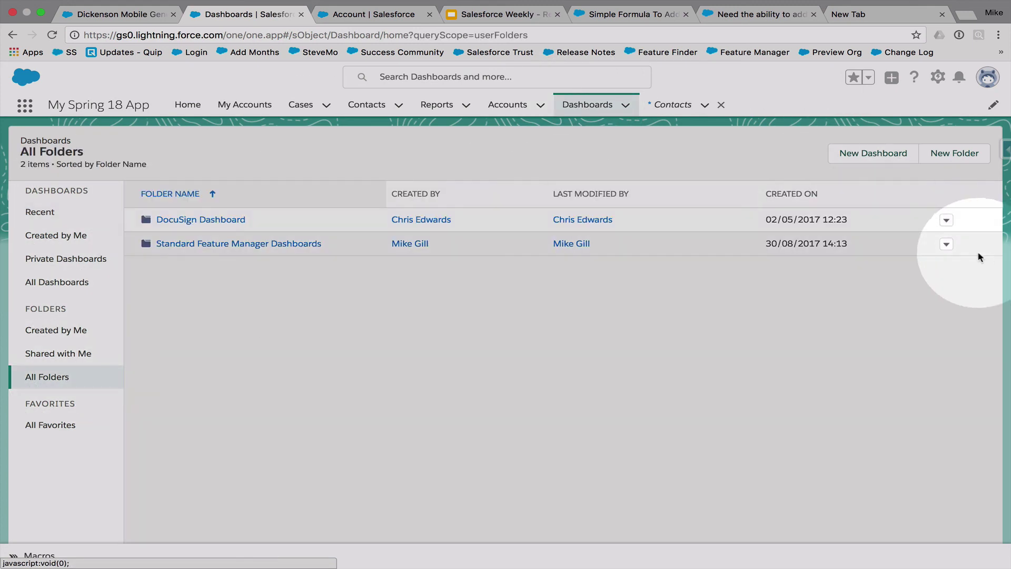
pyautogui.click(946, 245)
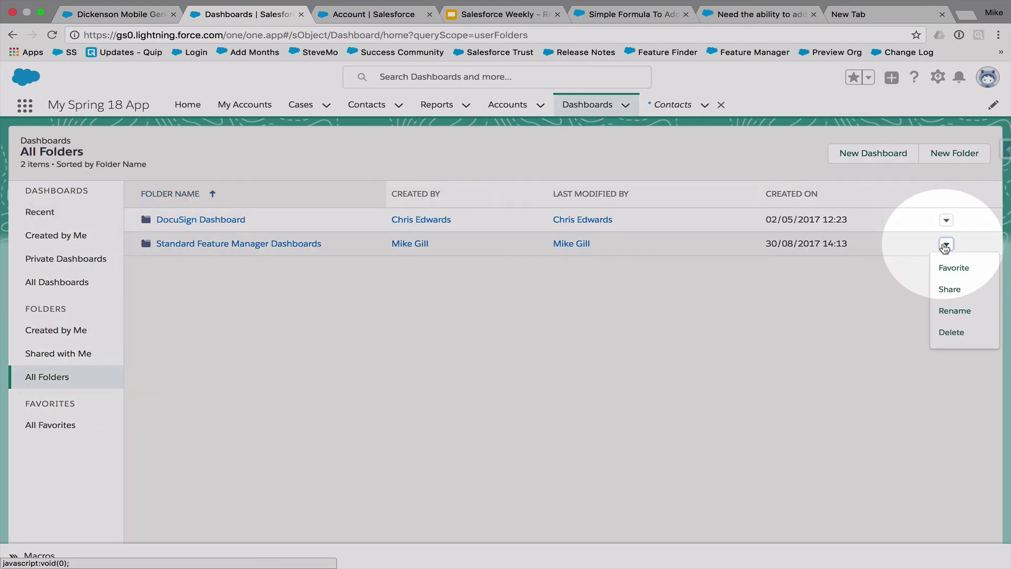
pyautogui.click(956, 268)
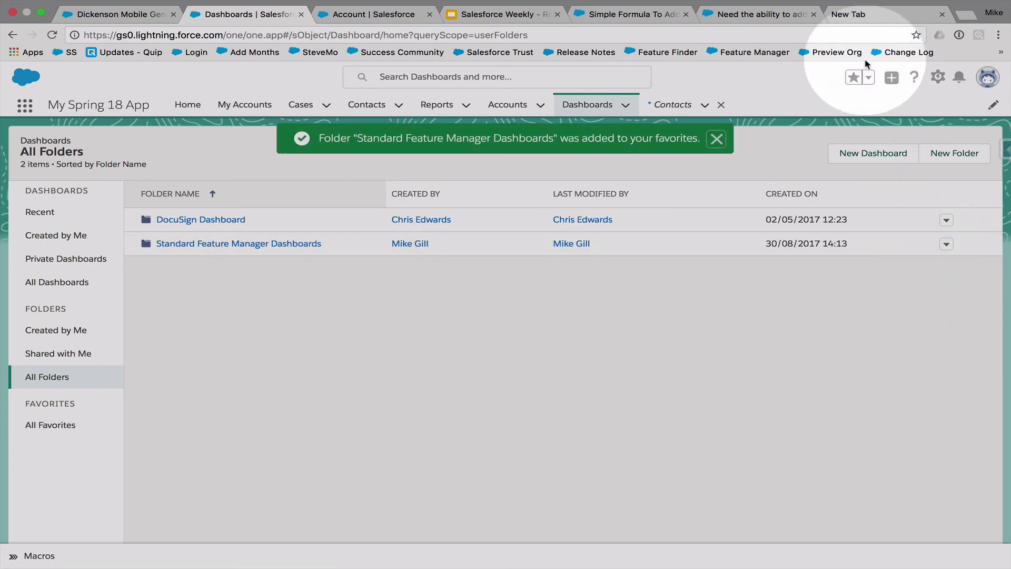
# Step: Open the Standard Feature Manager Dashboards folder from the favorites list
pyautogui.click(868, 79)
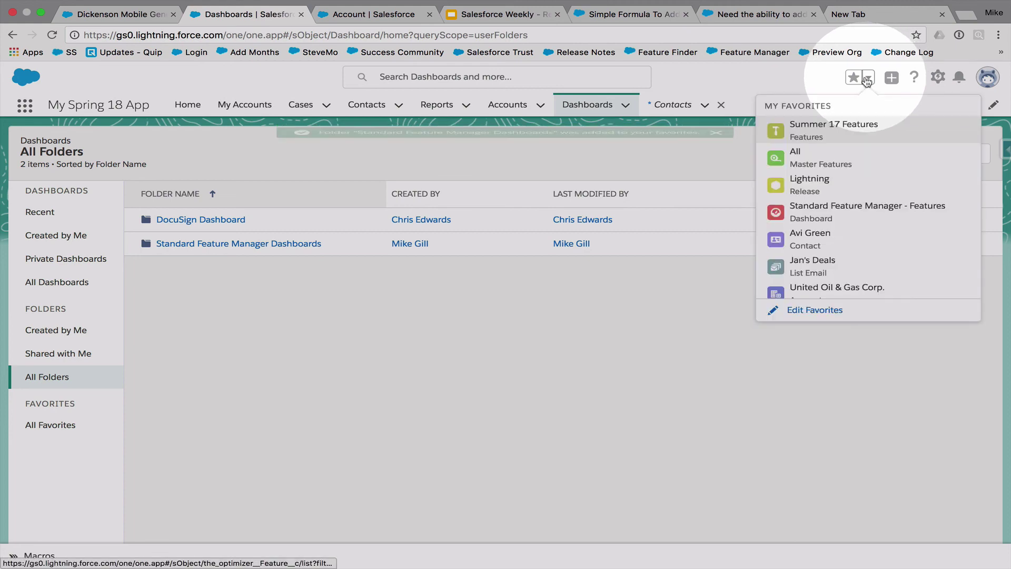
pyautogui.scroll(-3, 850, 185)
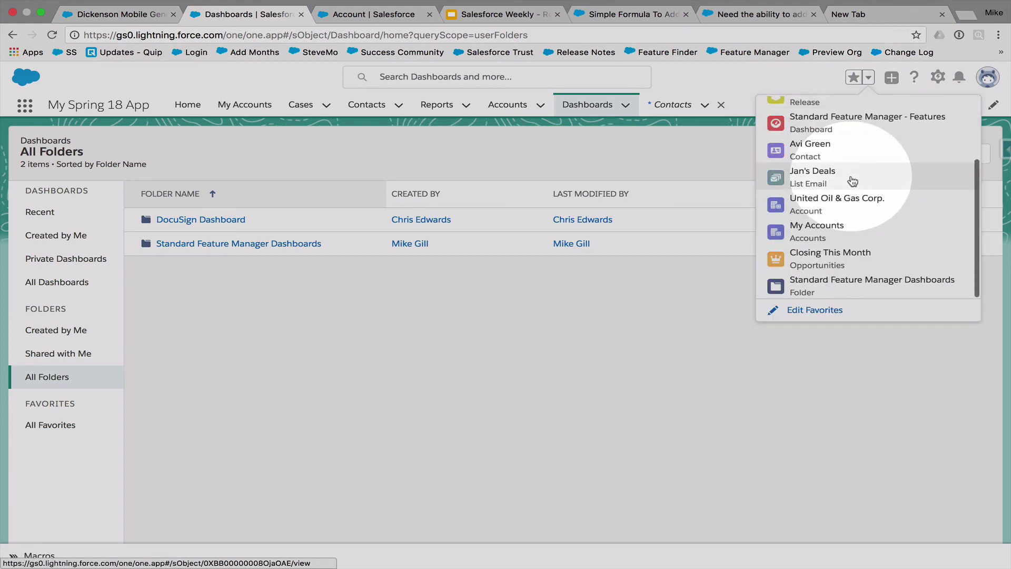
pyautogui.click(816, 285)
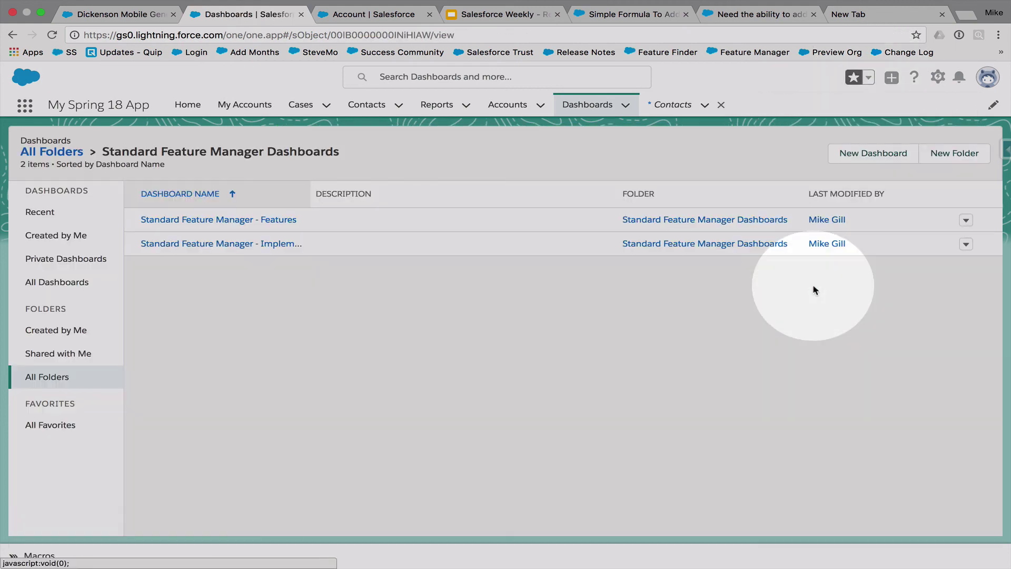